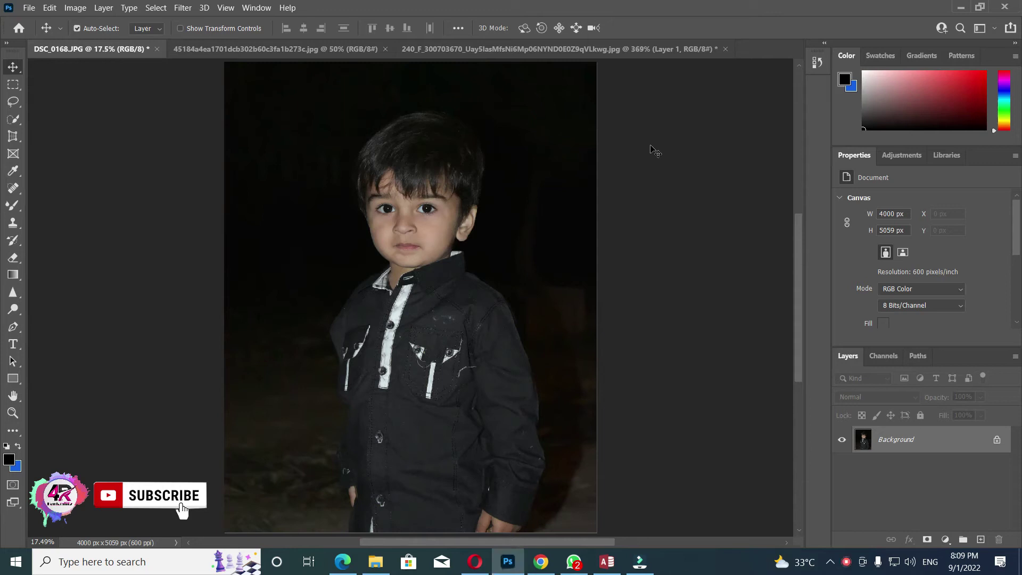
Switch to the Polygonal Lasso Tool and zoom in on the boy.
left_click(13, 101)
left_click(80, 114)
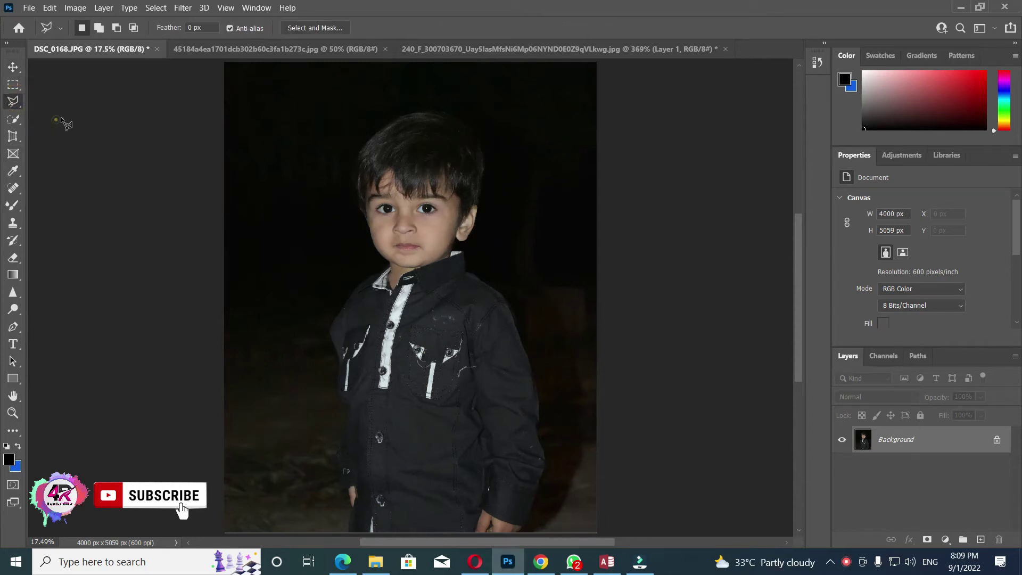
scroll(417, 432, "up", 1)
scroll(416, 432, "up", 2)
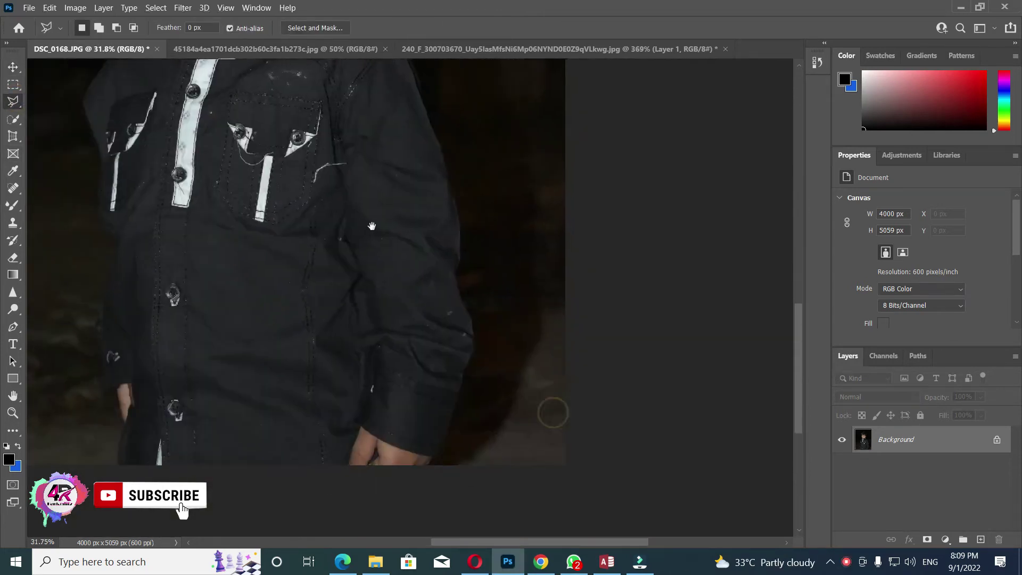
Start the outline at the boy's hand and trace up the cuff and sleeve.
left_click(418, 459)
left_click(434, 440)
left_click(461, 358)
left_click(467, 341)
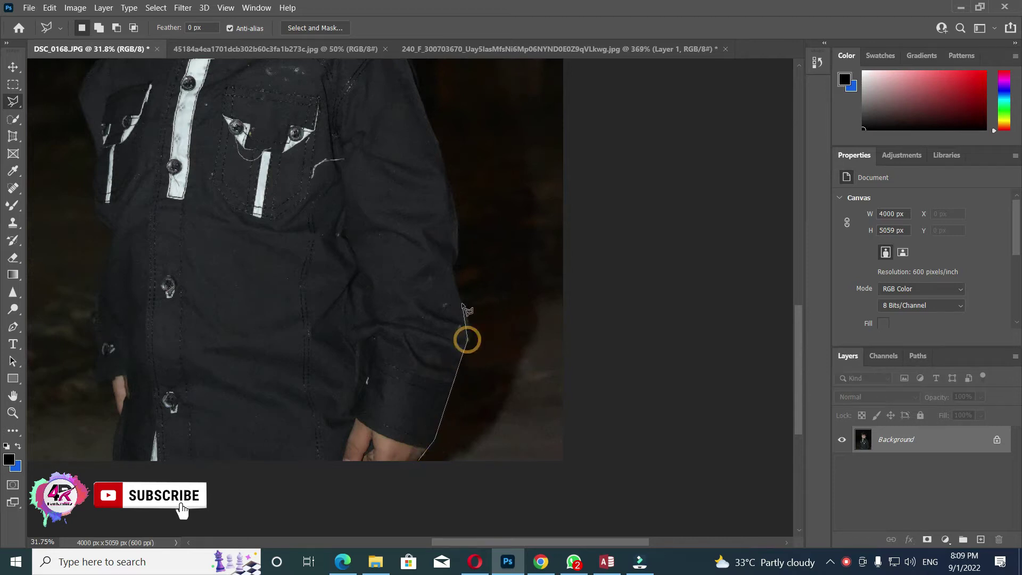
left_click_drag(454, 261, 455, 411)
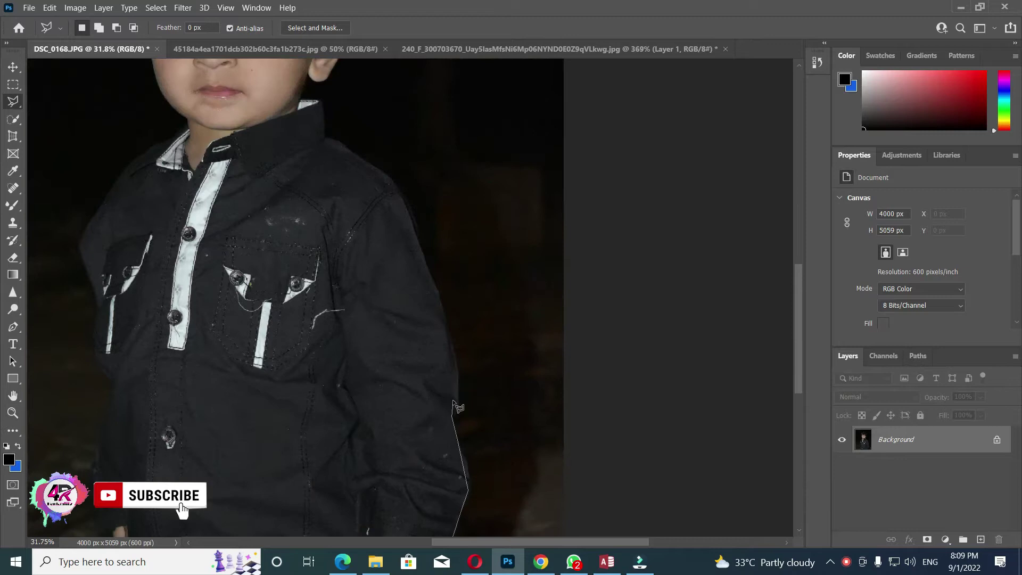
left_click(457, 394)
Continue the outline along the shoulder, collar and neck to under the ear.
left_click_drag(399, 190, 513, 421)
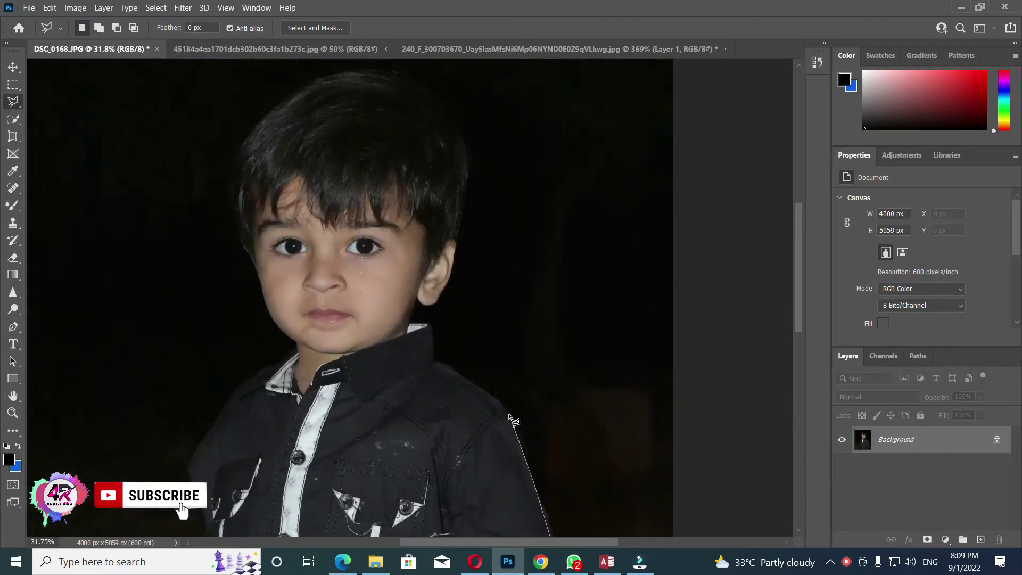
left_click(513, 414)
left_click(500, 395)
left_click(436, 360)
left_click(432, 325)
left_click(419, 320)
left_click(436, 304)
Trace the outline past the ear, over the top of the hair and down its left edge.
left_click(455, 248)
left_click(471, 171)
left_click(460, 114)
left_click(438, 78)
left_click(407, 67)
left_click(351, 67)
left_click(315, 74)
left_click(282, 95)
left_click(253, 123)
Trace the outline down the left side of the head and cheek.
left_click(236, 162)
left_click(237, 201)
left_click(241, 232)
left_click(247, 255)
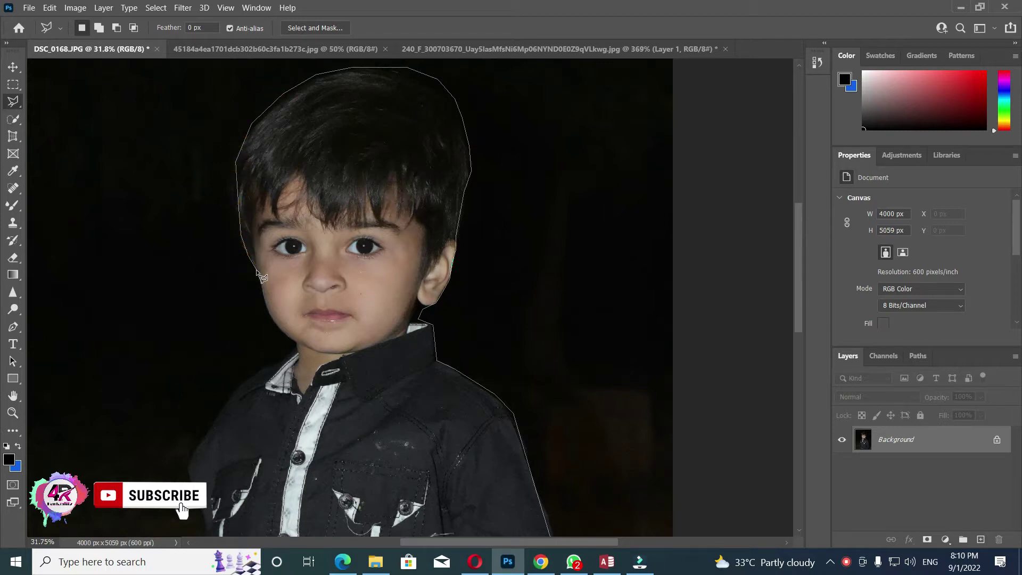
left_click(268, 312)
left_click(274, 323)
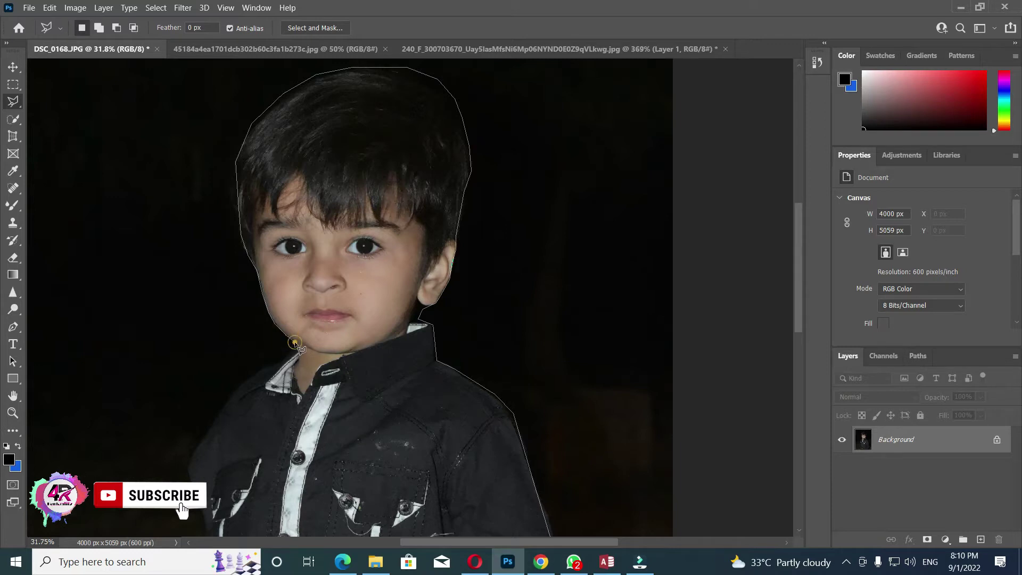
Trace the outline from the left shoulder down the shirt's left edge.
left_click(235, 390)
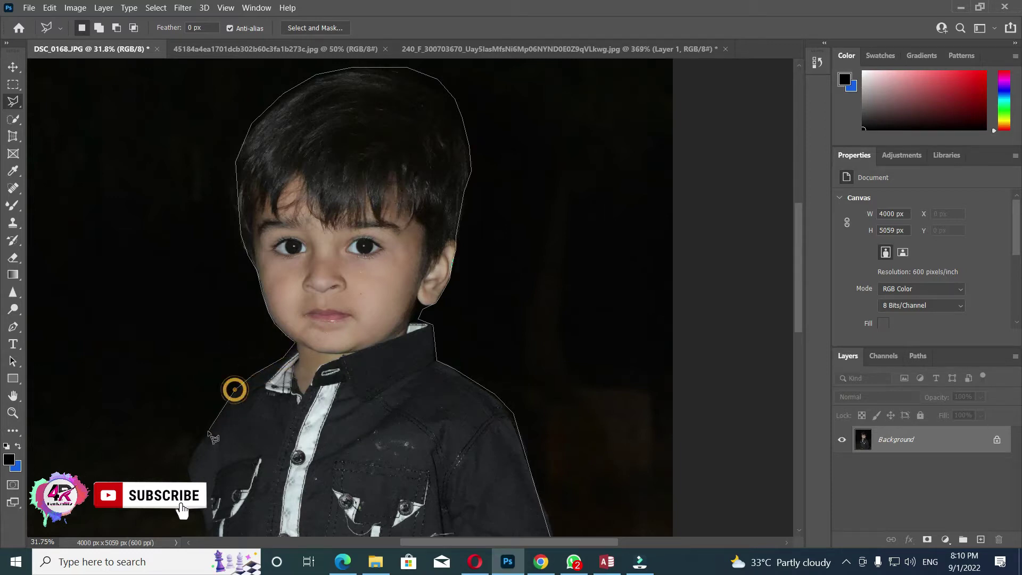
left_click(185, 468)
left_click_drag(184, 413, 170, 176)
left_click(171, 232)
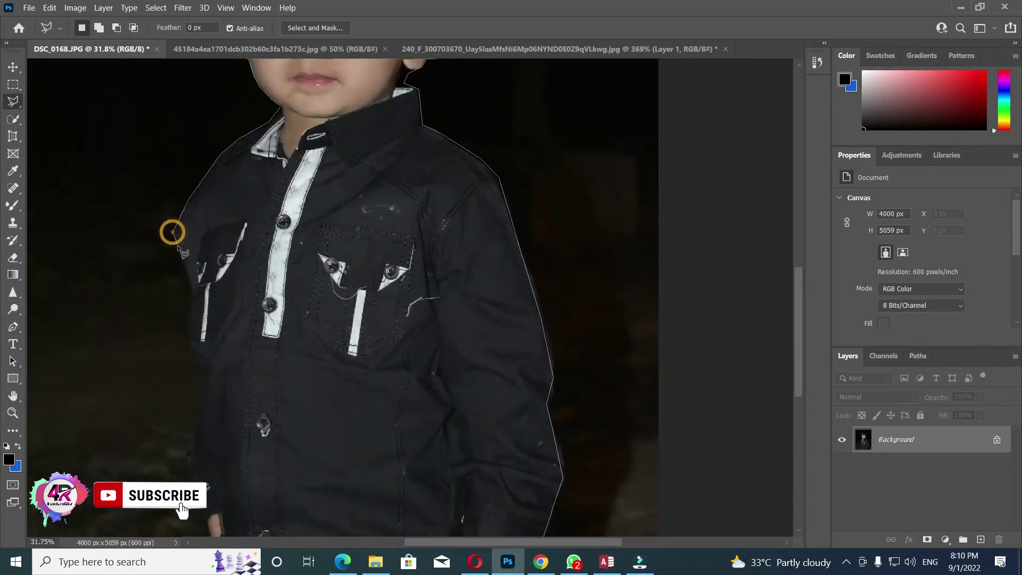
left_click(184, 276)
left_click(192, 313)
left_click(190, 339)
left_click(205, 362)
left_click(197, 412)
left_click(189, 456)
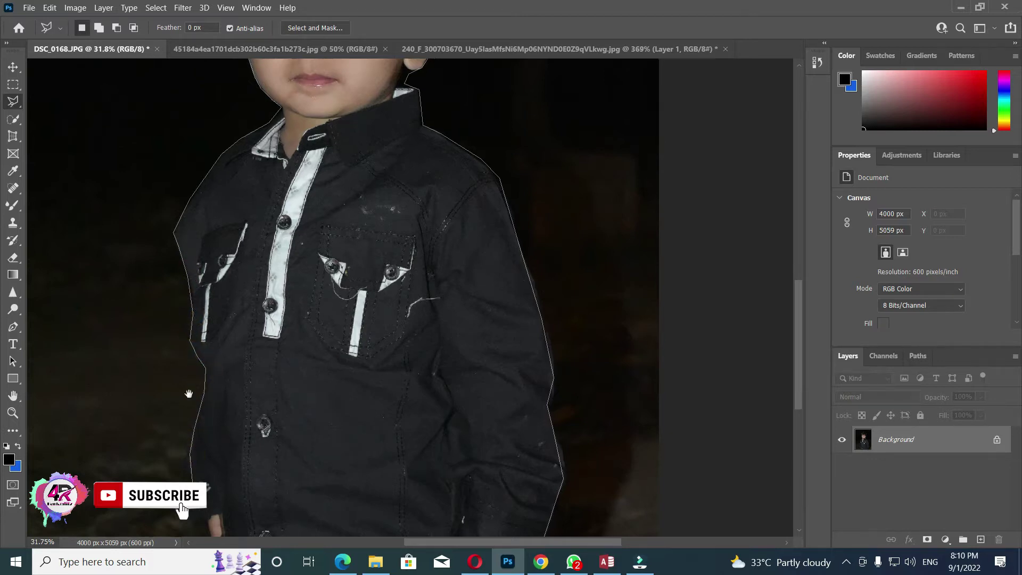
Finish the outline down the left hand, past the image bottom, and close the selection.
left_click_drag(187, 493, 188, 259)
left_click(189, 279)
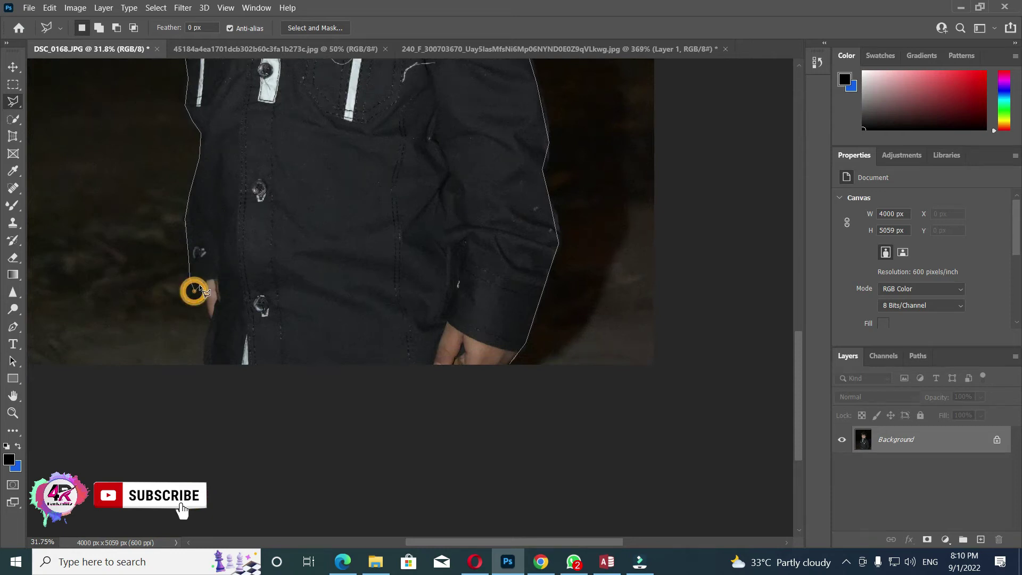
left_click(209, 317)
left_click(205, 364)
left_click(510, 398)
left_click(511, 364)
Refine the boy's selection with a 3 px edge detection radius and copy it to Layer 1.
key("ctrl+0")
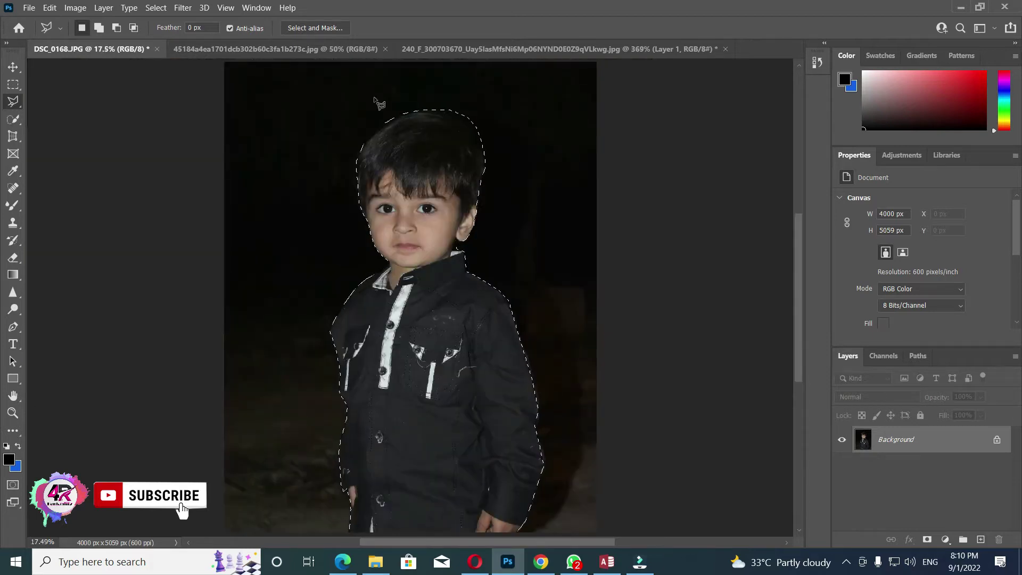
left_click(315, 28)
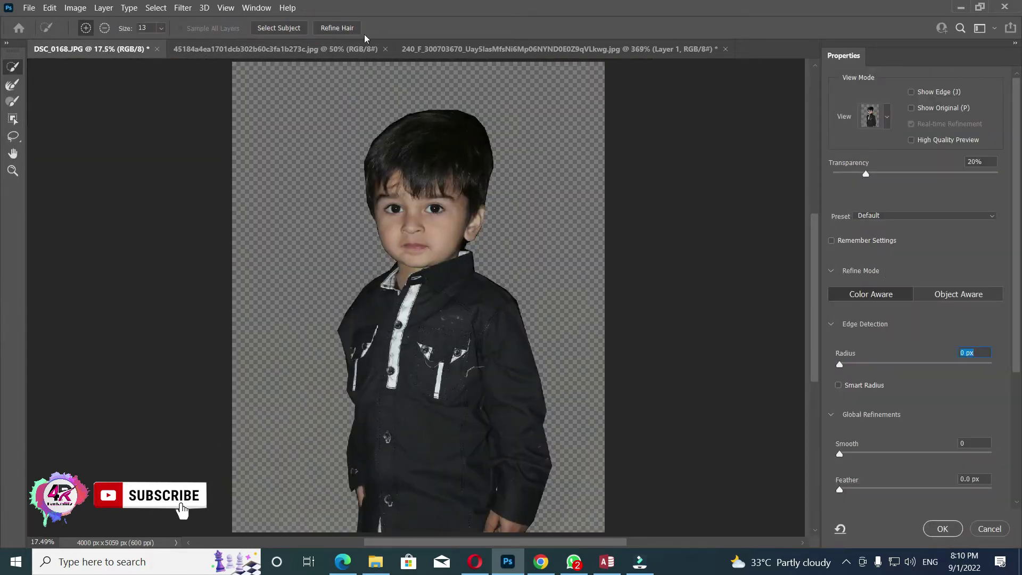
left_click_drag(860, 365, 876, 366)
left_click(940, 528)
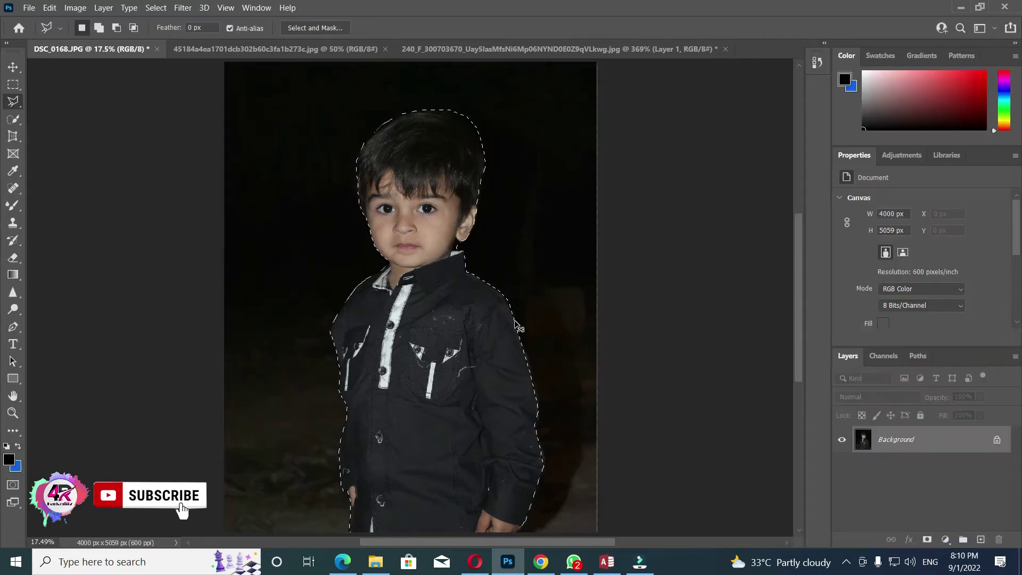
key("v")
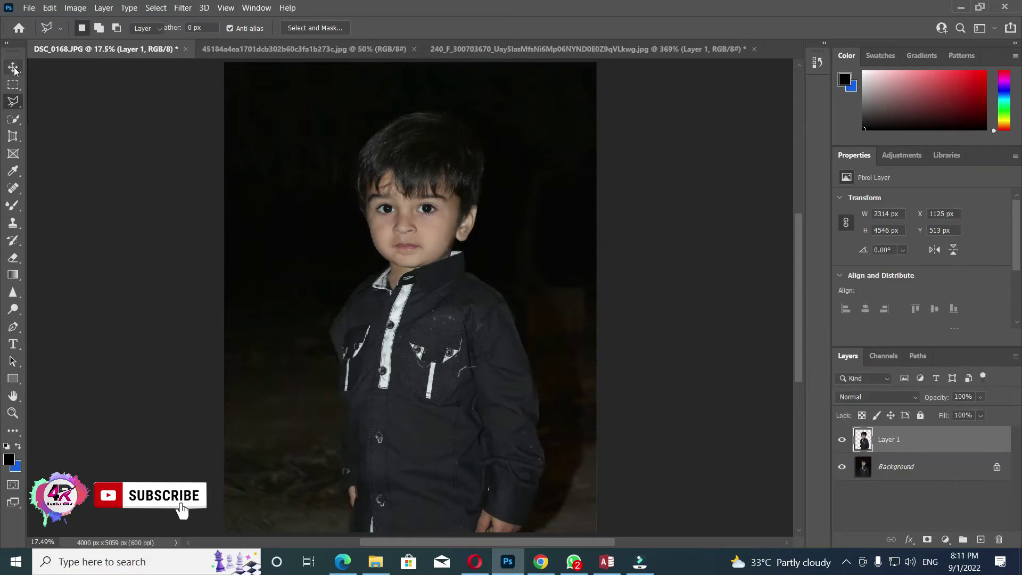
left_click(334, 49)
mouse_move(435, 167)
left_mouse_down()
mouse_move(166, 50)
mouse_move(288, 135)
left_mouse_up()
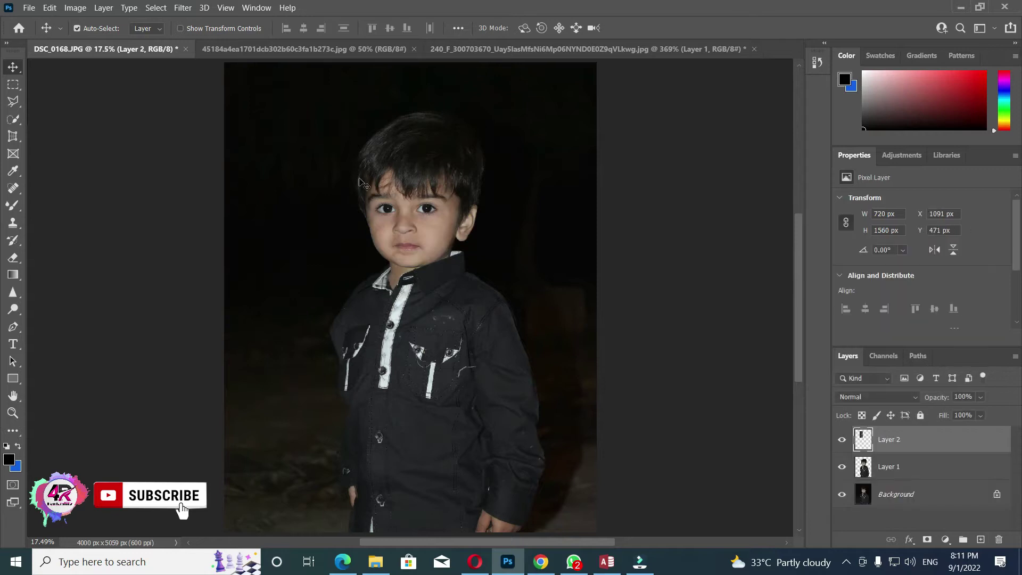
mouse_move(349, 166)
left_mouse_down()
mouse_move(251, 138)
mouse_move(484, 221)
mouse_move(465, 261)
left_mouse_up()
key("ctrl+t")
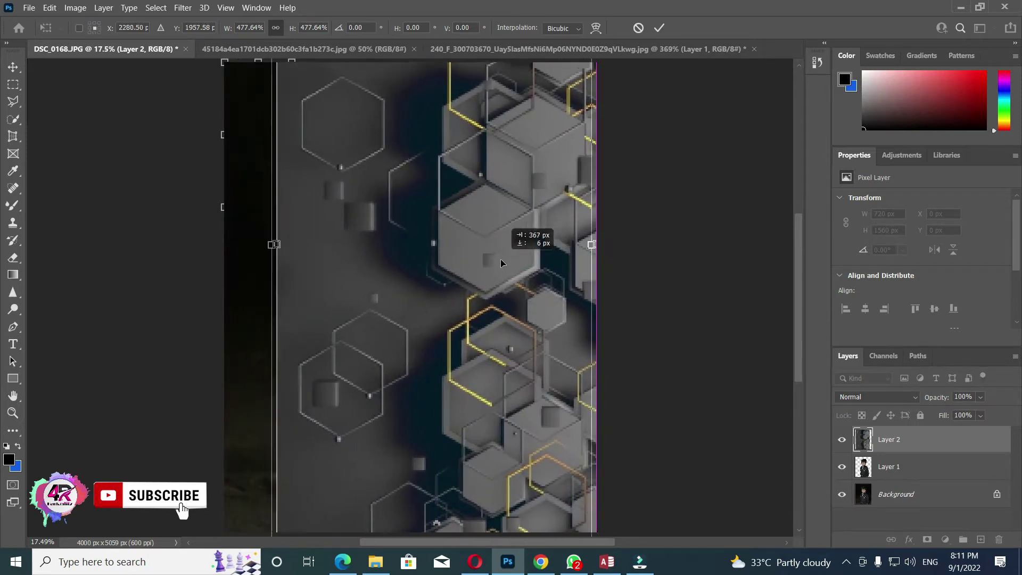
mouse_move(466, 261)
left_mouse_down()
mouse_move(502, 263)
mouse_move(212, 274)
left_mouse_up()
key("Return")
left_click(878, 465, "ctrl")
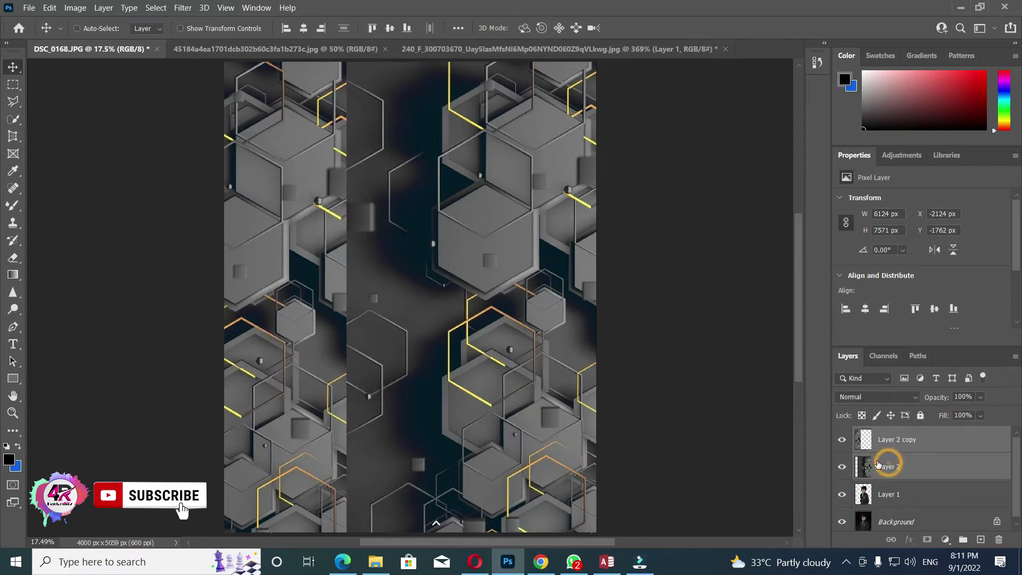
key("ctrl+3")
key("ctrl+z")
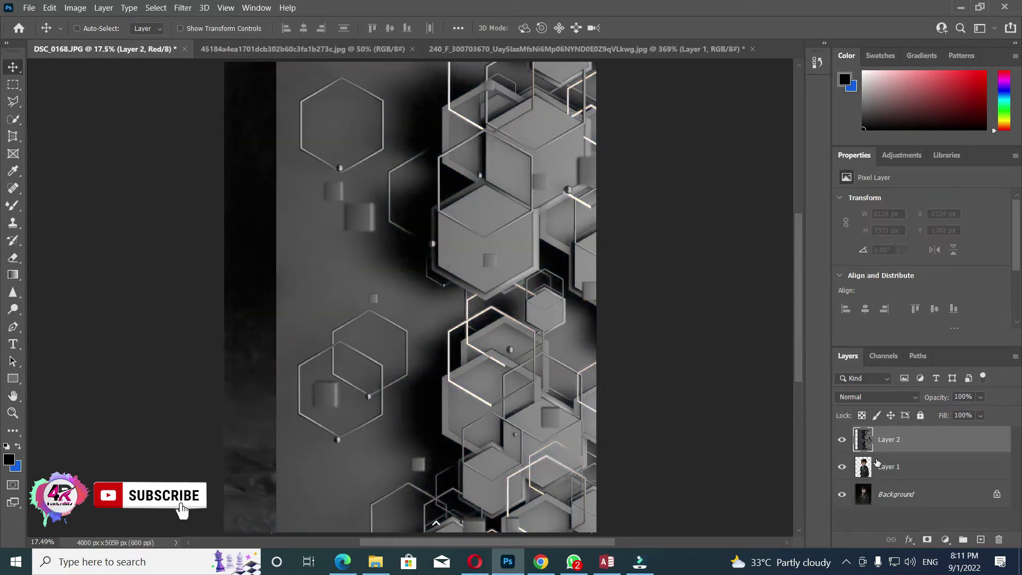
key("ctrl")
left_click(509, 332)
left_click(532, 219)
left_click(499, 326)
left_click(532, 219)
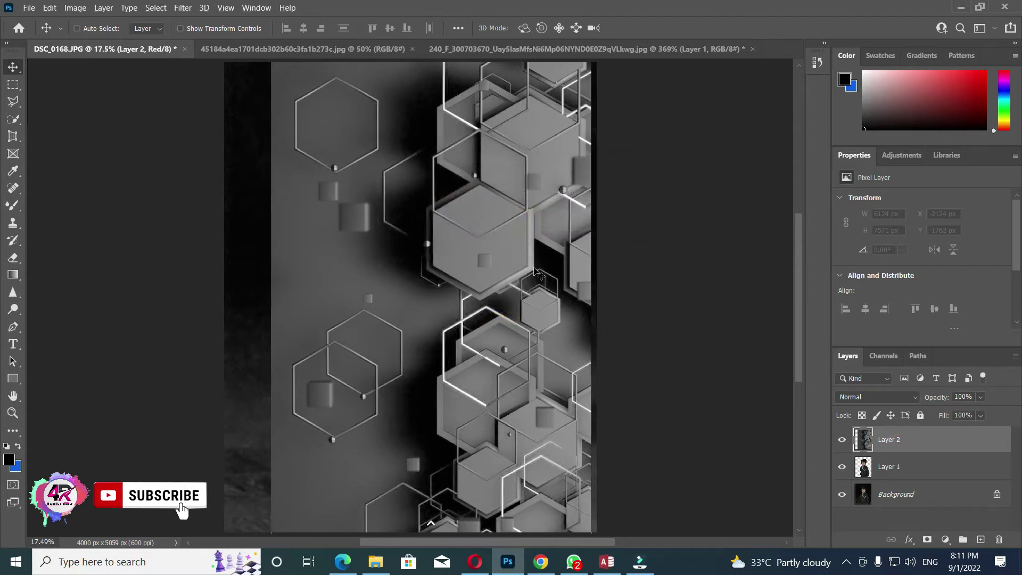
key("ctrl+z")
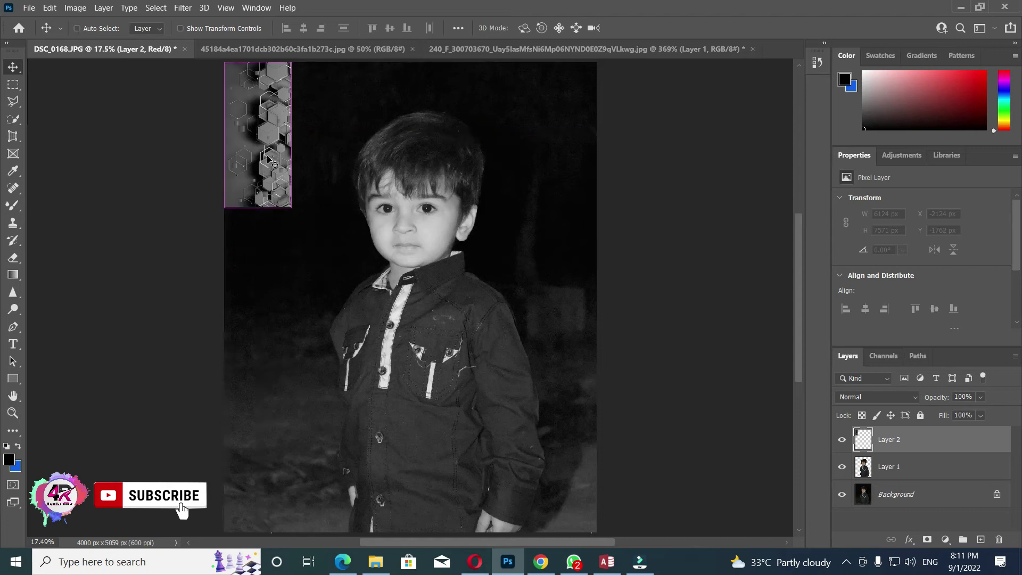
key("ctrl+r")
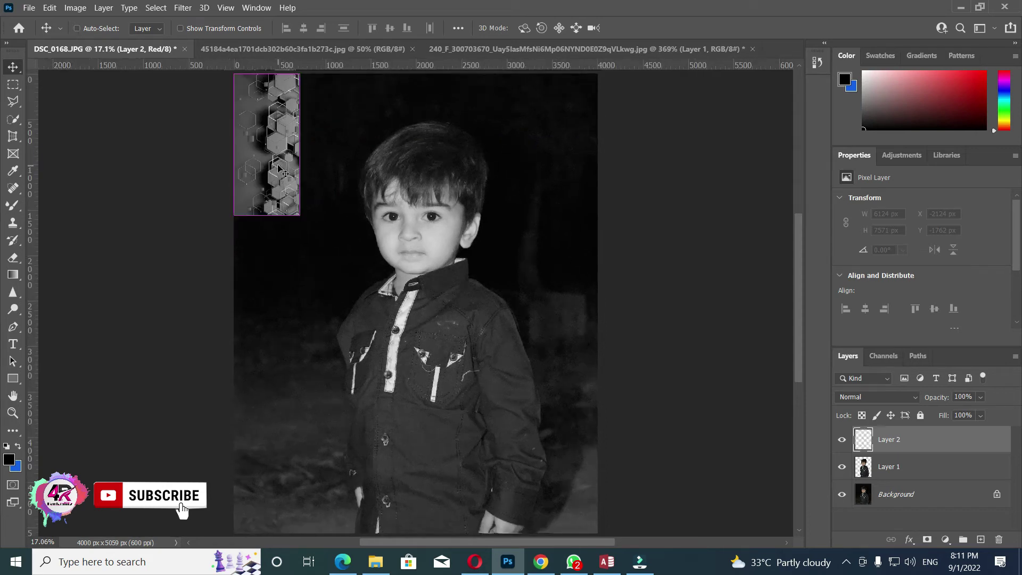
key("ctrl+z")
key("ctrl+z")
key("ctrl+2")
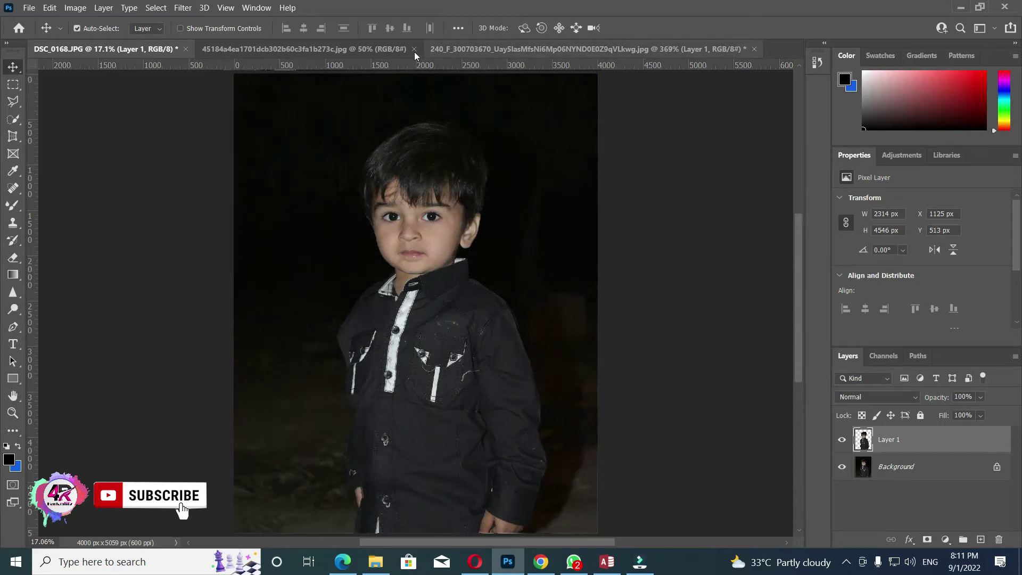
Drag the hexagon image into the boy's photo and enlarge it over the canvas.
left_click(367, 49)
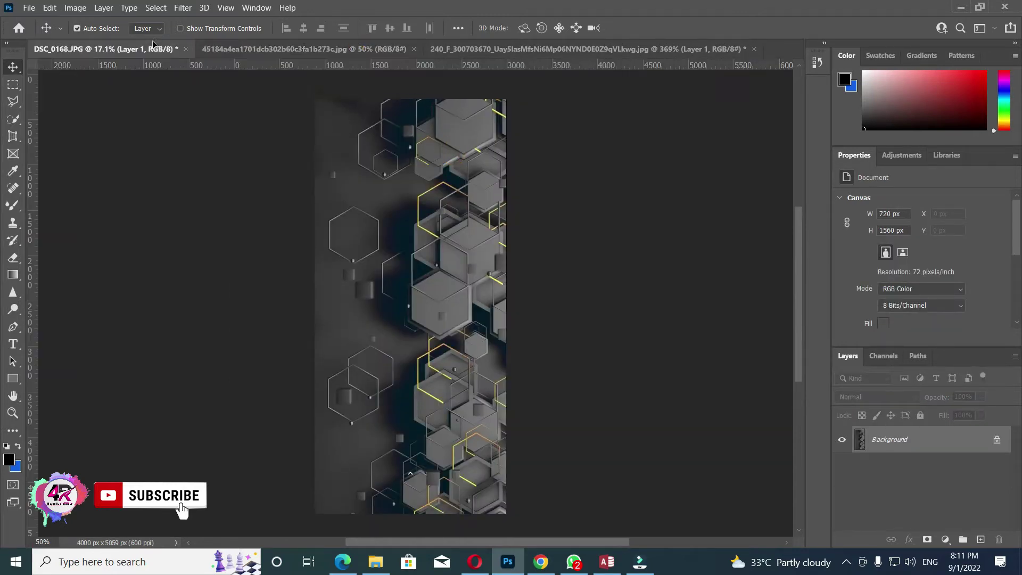
mouse_move(153, 43)
left_mouse_down()
mouse_move(254, 144)
mouse_move(249, 137)
left_mouse_up()
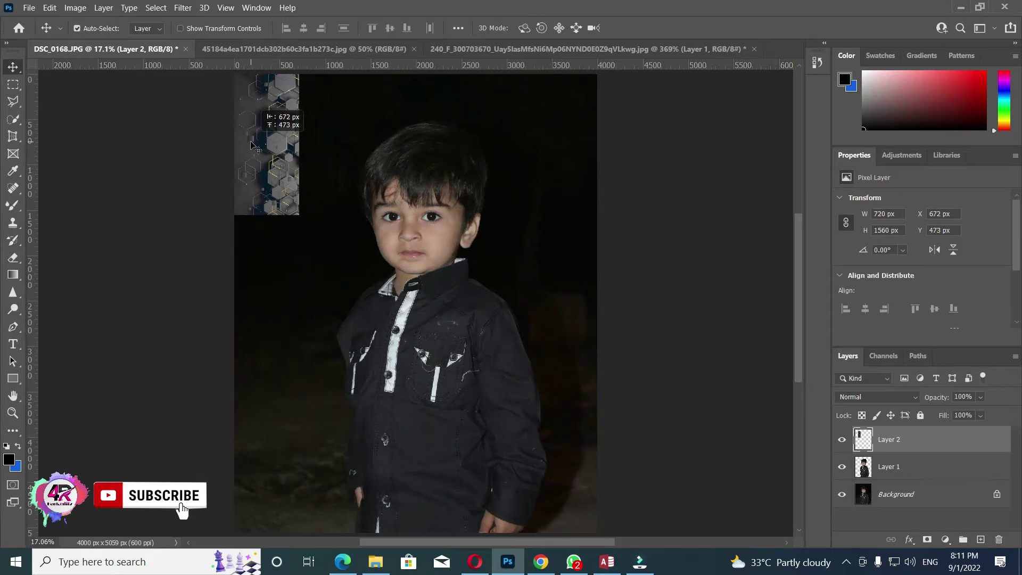
key("ctrl+t")
left_click_drag(300, 214, 644, 441)
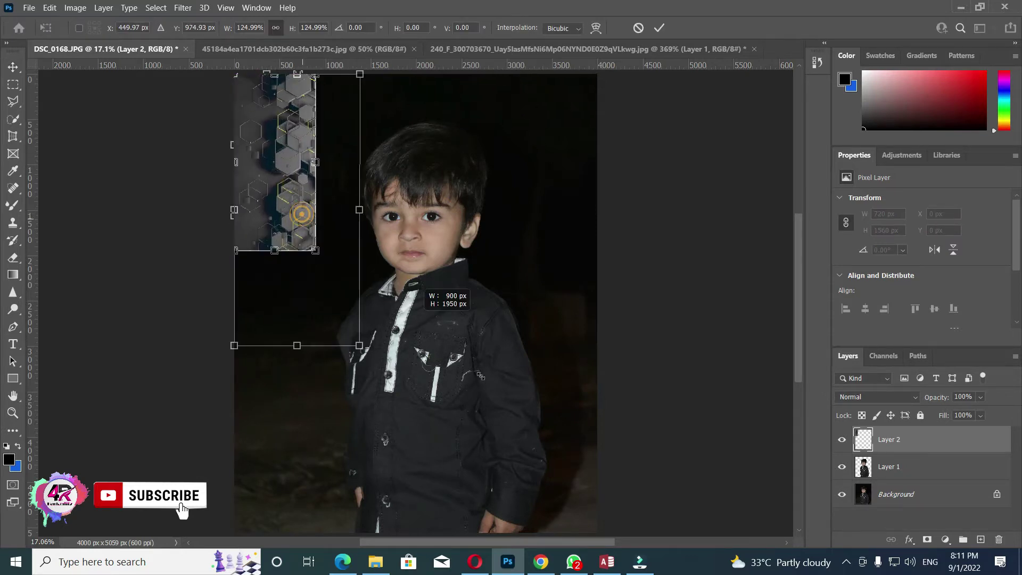
key("Return")
Duplicate the hexagon strip against the right edge and select both hexagon layers.
left_click_drag(397, 299, 580, 275)
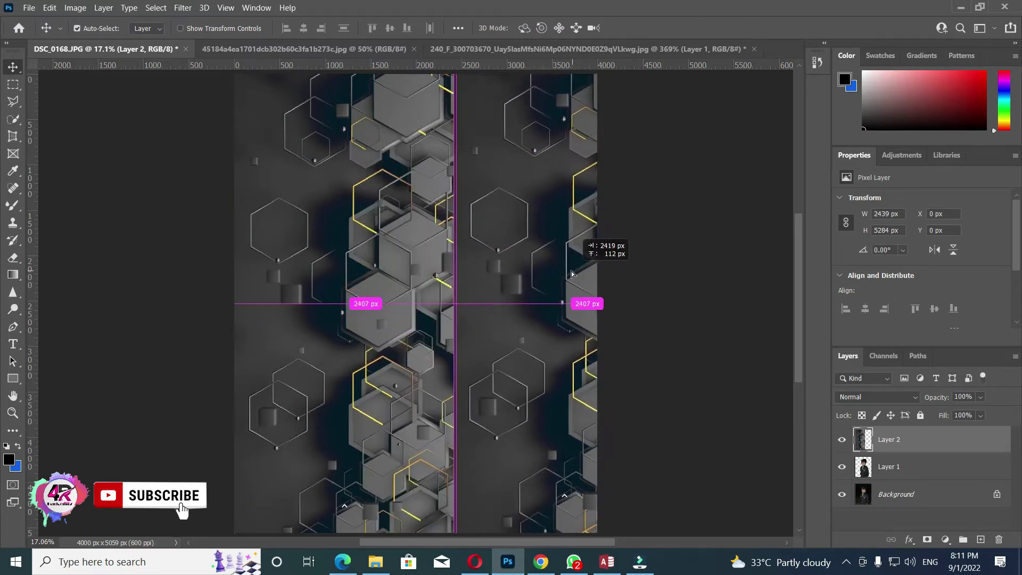
left_click_drag(580, 275, 560, 271)
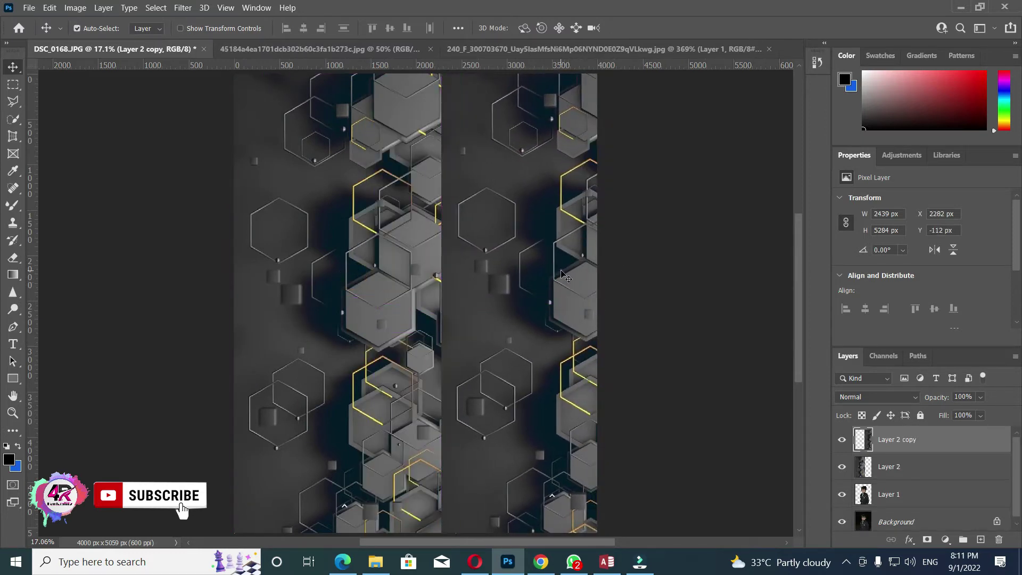
left_click_drag(901, 469, 892, 431)
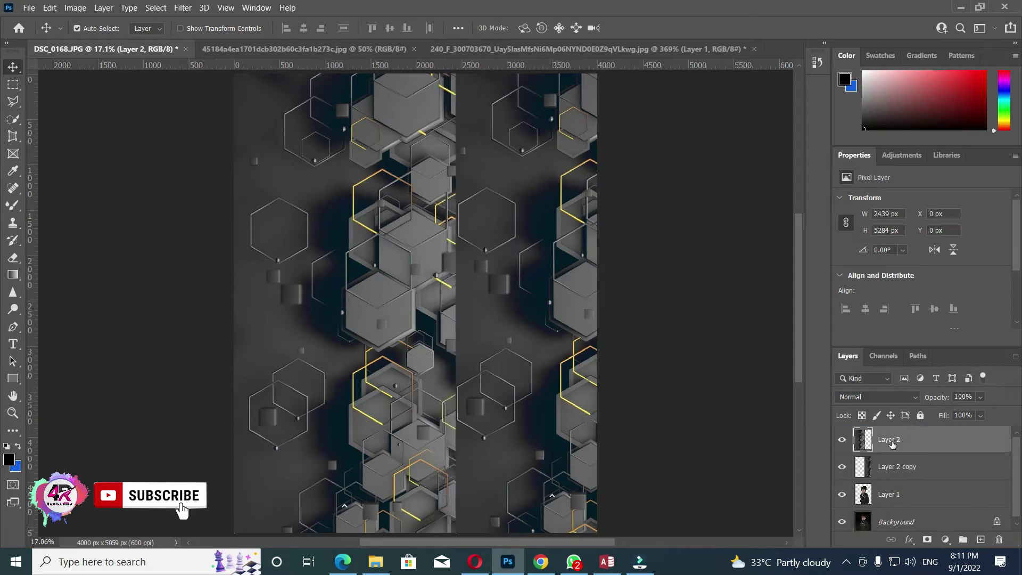
left_click(897, 463, "ctrl")
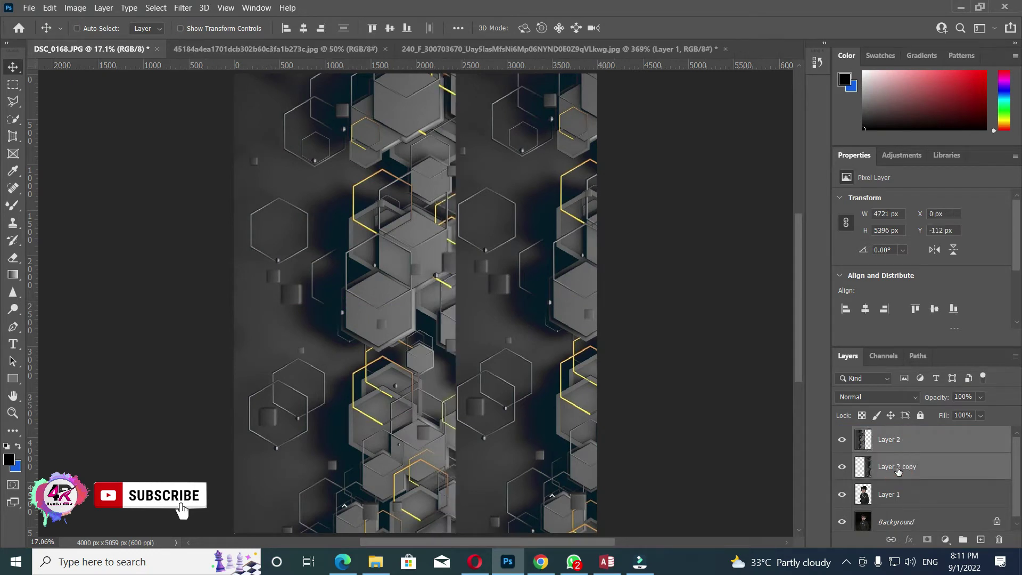
Merge the hexagon layers into Layer 2, move the boy's Layer 1 above it, and hide it.
key("ctrl+e")
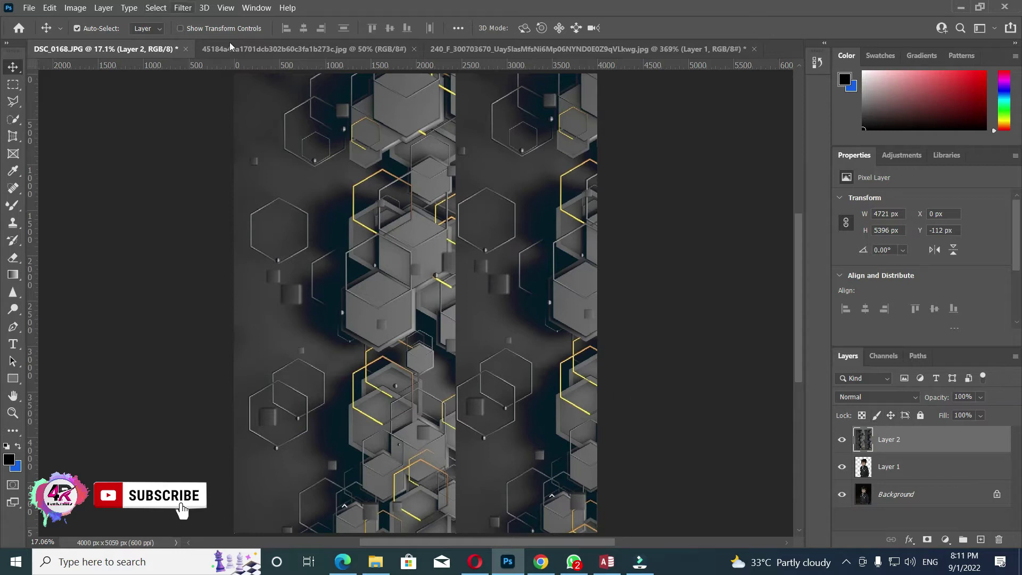
left_click(900, 468)
key("ctrl+bracketright")
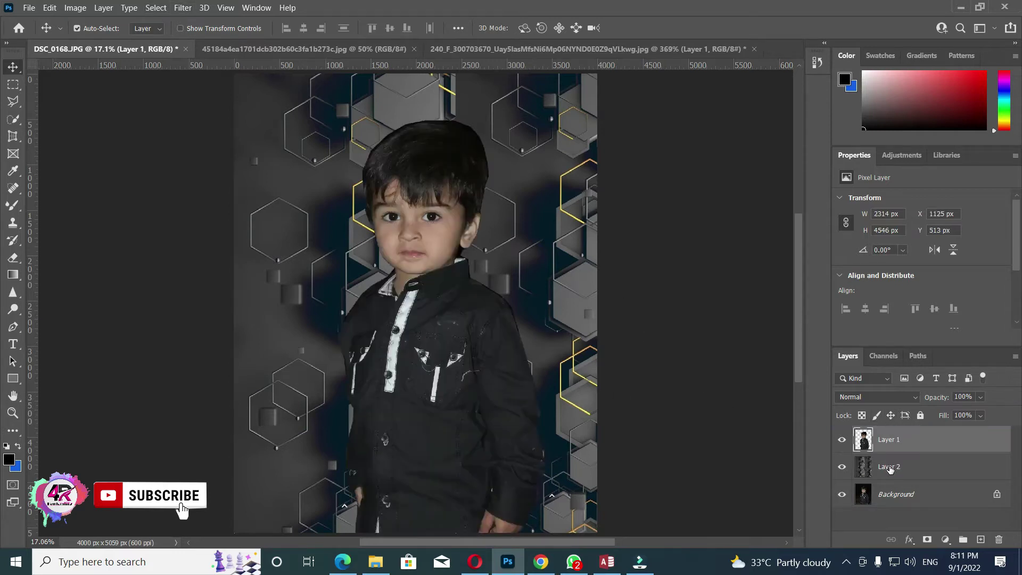
left_click(842, 440)
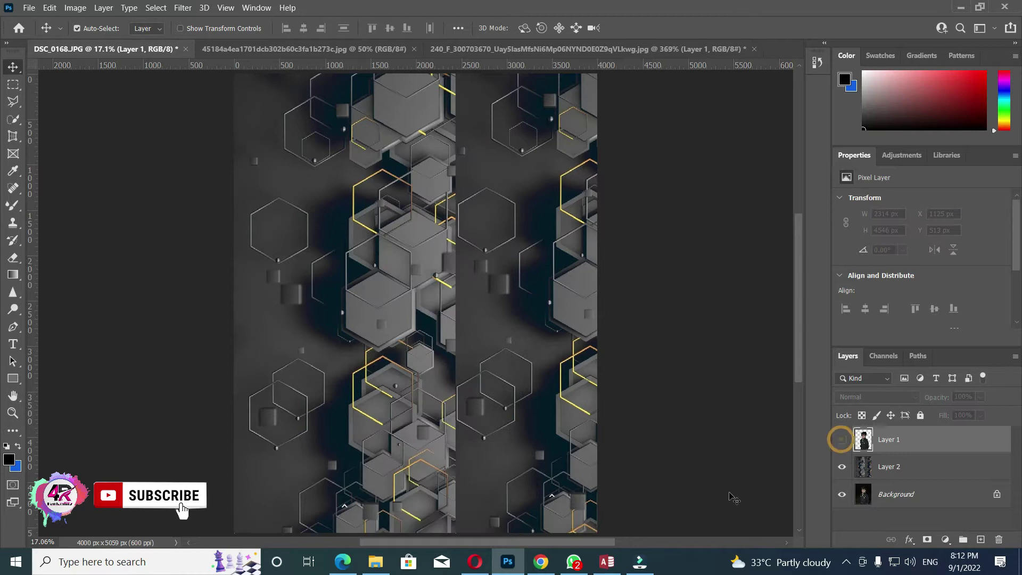
Select Layer 2 and open the Camera Raw Filter on it.
left_click(181, 8)
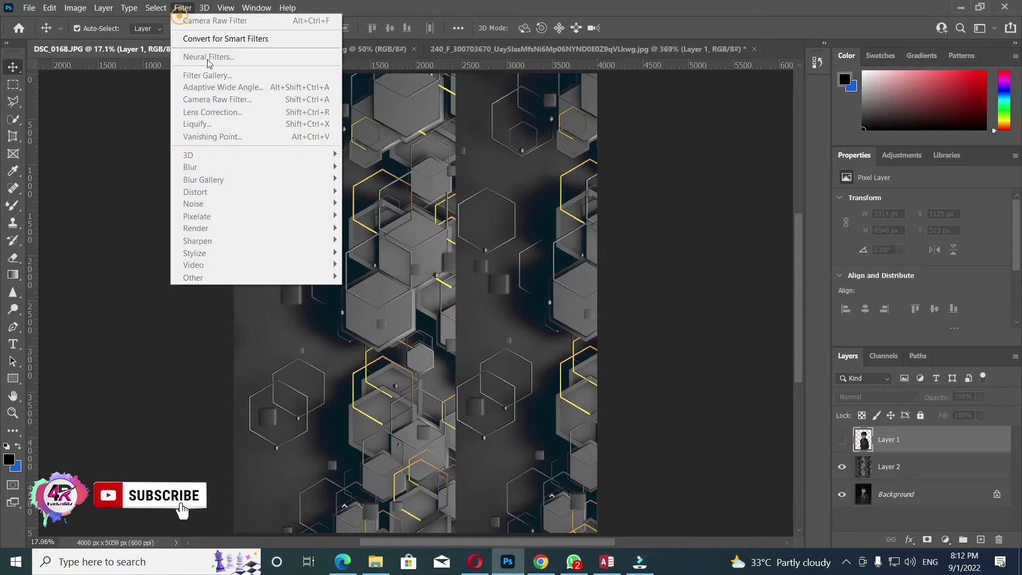
left_click(803, 398)
left_click(899, 466)
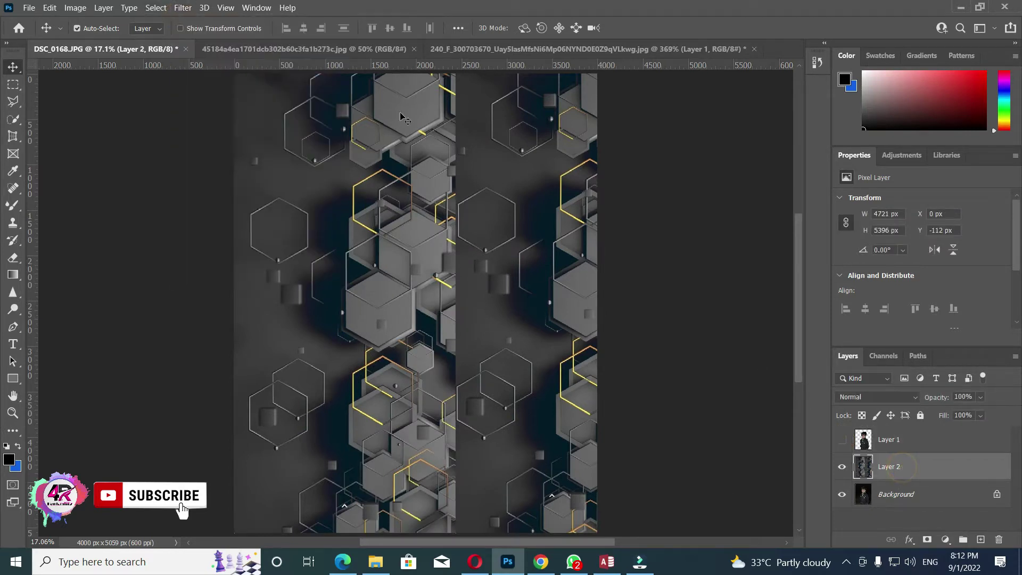
left_click(186, 8)
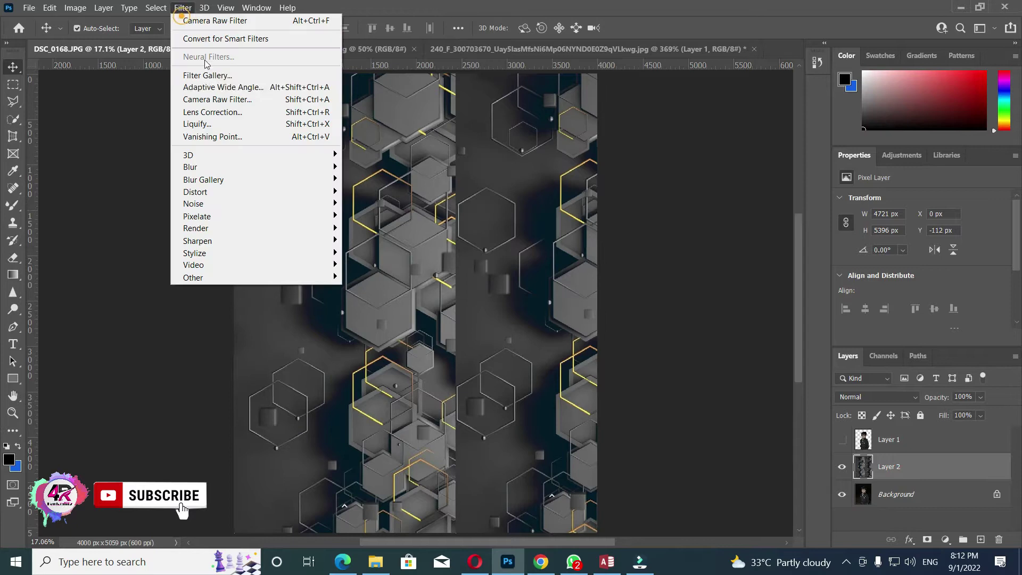
left_click(209, 101)
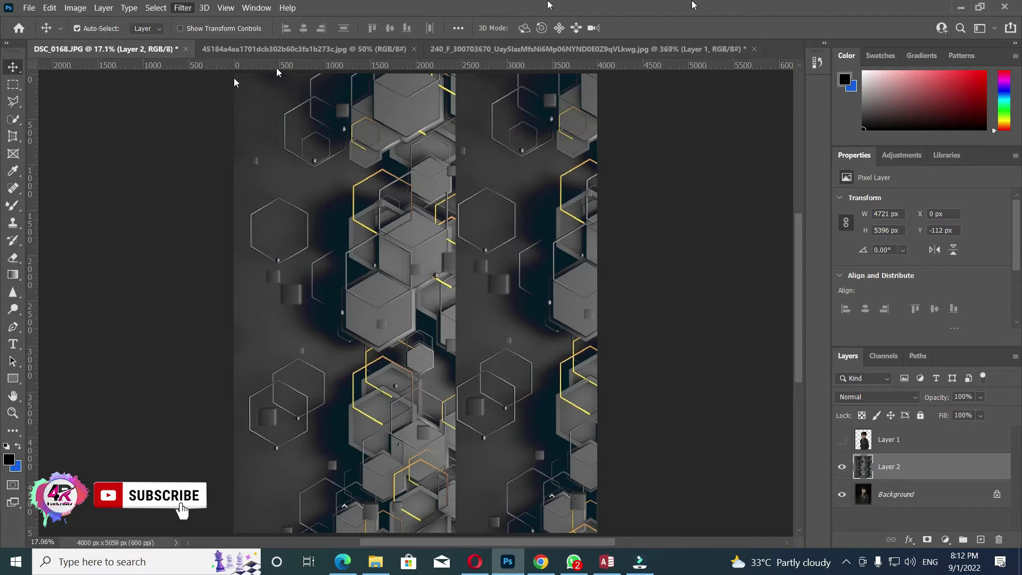
Raise the background's Clarity to +29 and Sharpening to 50.
left_click(806, 169)
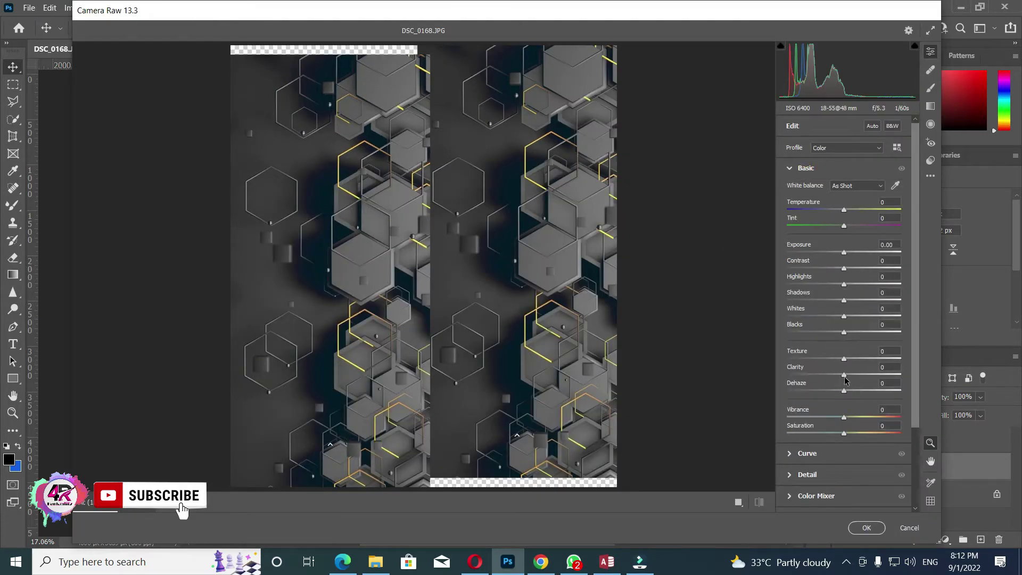
left_click_drag(847, 374, 871, 371)
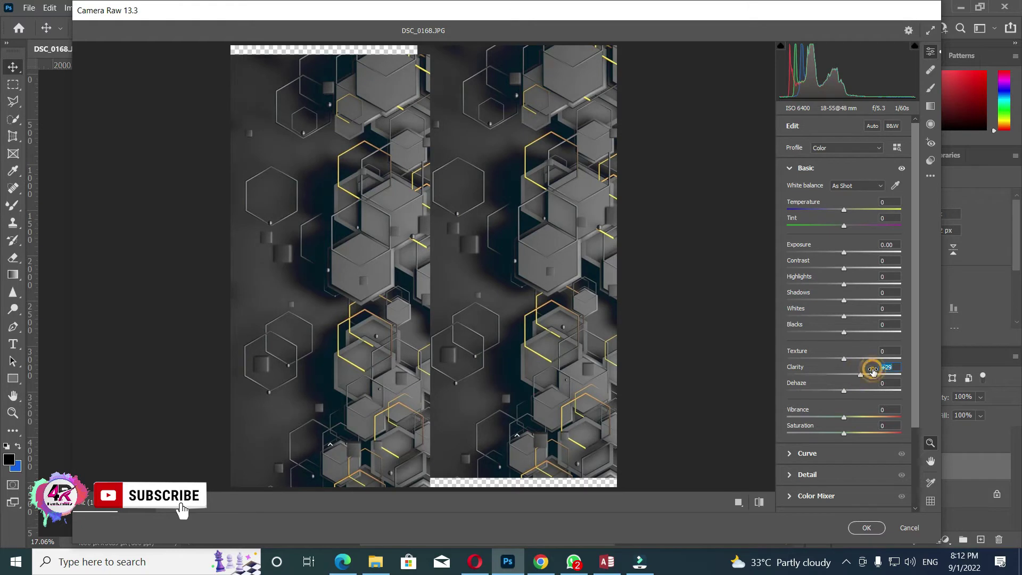
scroll(865, 369, "down", 1)
scroll(856, 367, "down", 3)
left_click(812, 375)
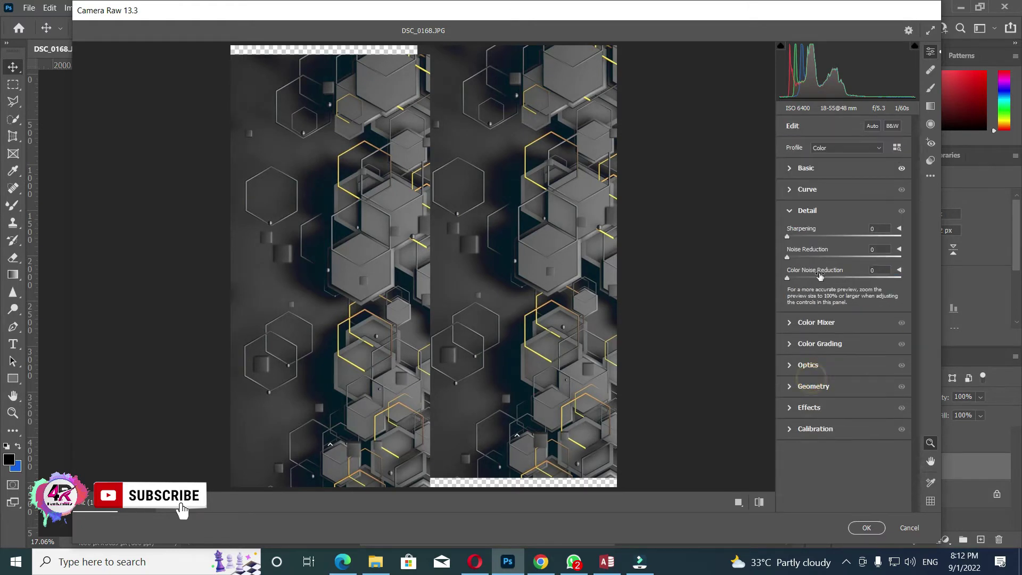
left_click_drag(812, 239, 819, 239)
Shift the Calibration Green Hue to +73, set Vignetting to -34, and apply.
left_click(815, 429)
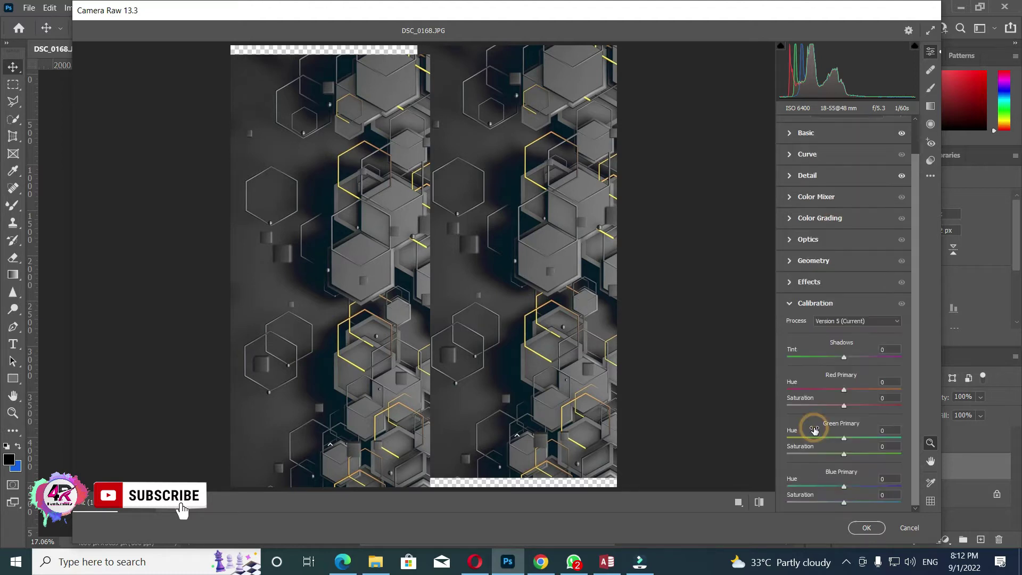
left_click_drag(844, 438, 886, 438)
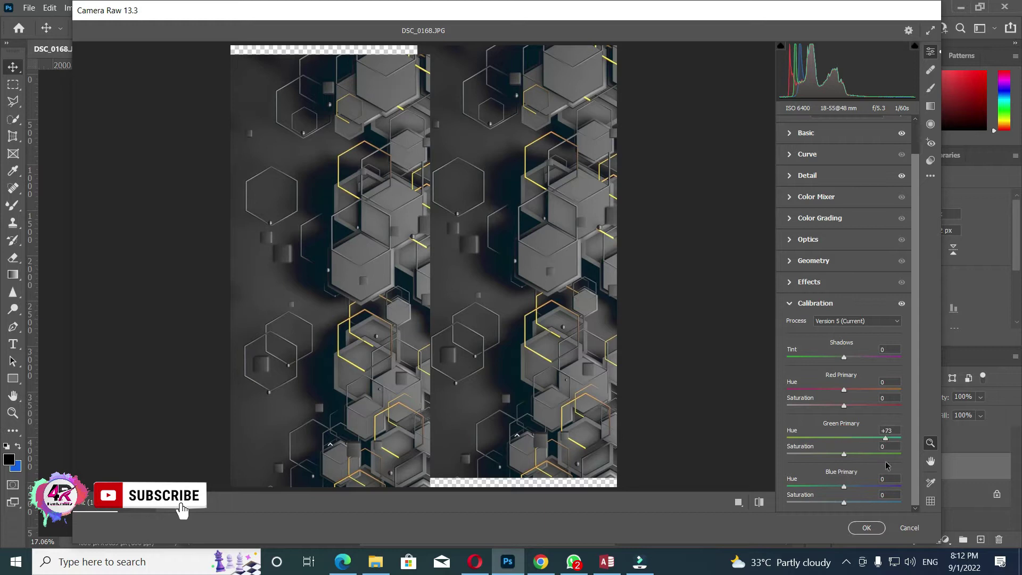
left_click(807, 283)
left_click_drag(845, 367, 830, 367)
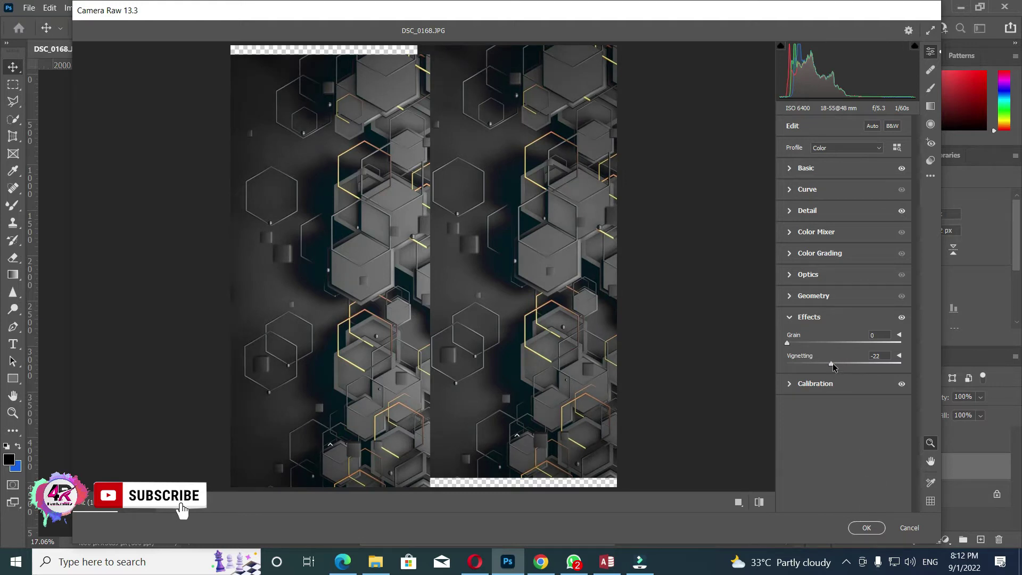
left_click_drag(834, 367, 825, 367)
left_click(876, 527)
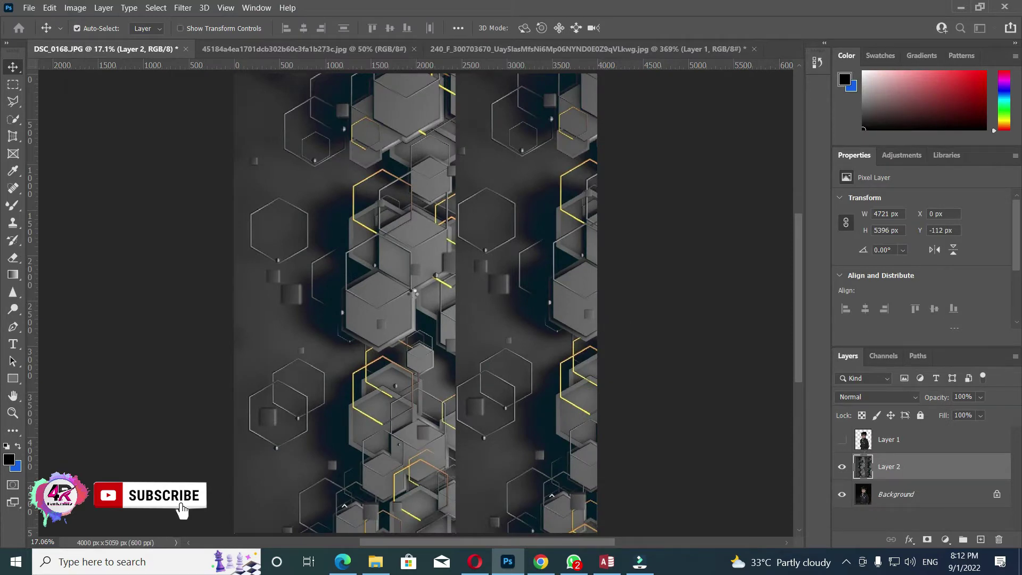
Make the boy's Layer 1 visible again and select it.
left_click_drag(888, 471, 890, 458)
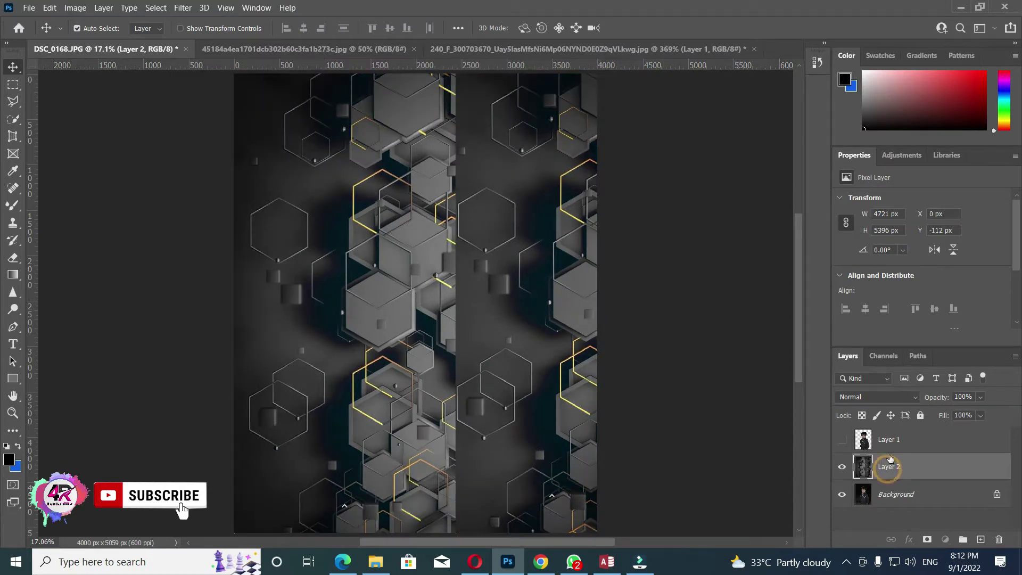
left_click(841, 439)
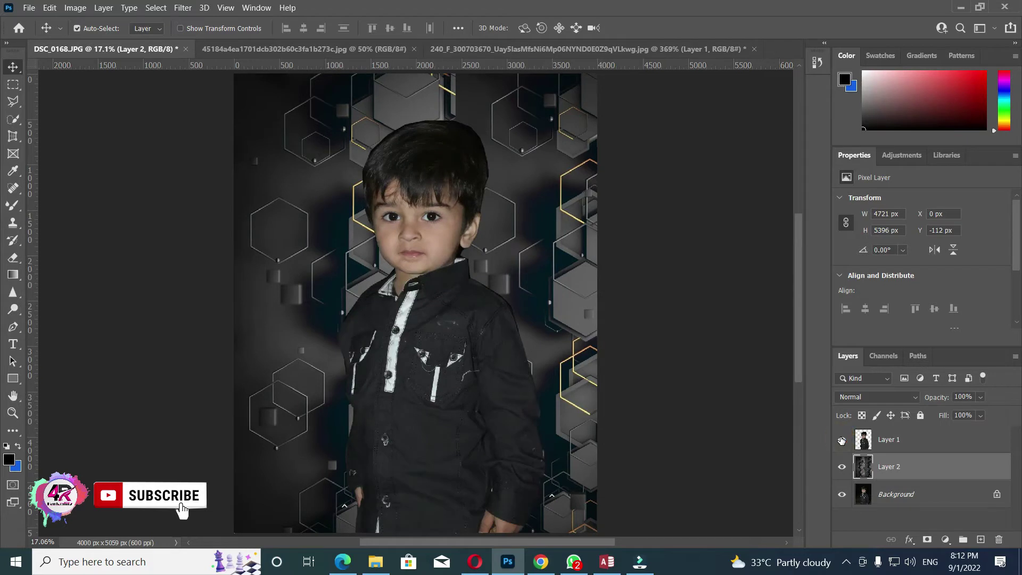
left_click(899, 441)
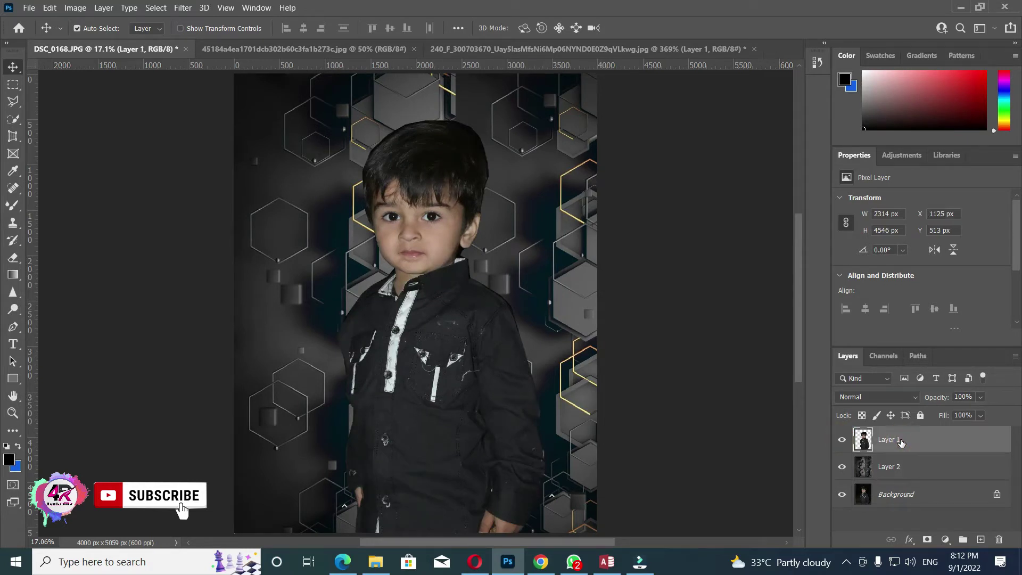
Apply a perspective crop framing the whole image and zoom in on the face.
left_click(16, 134)
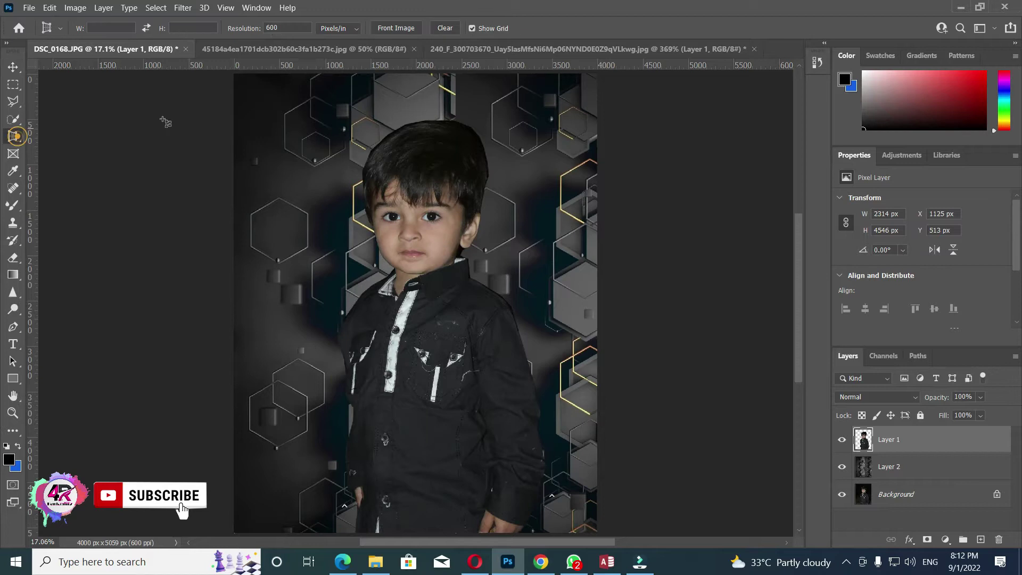
mouse_move(235, 75)
left_mouse_down()
mouse_move(596, 477)
mouse_move(636, 502)
left_mouse_up()
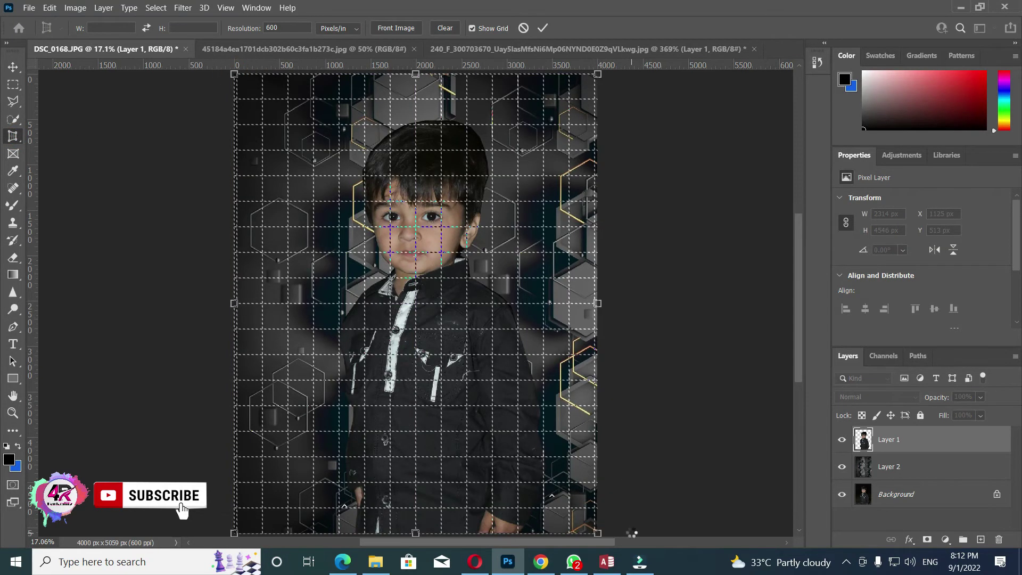
left_click(13, 68)
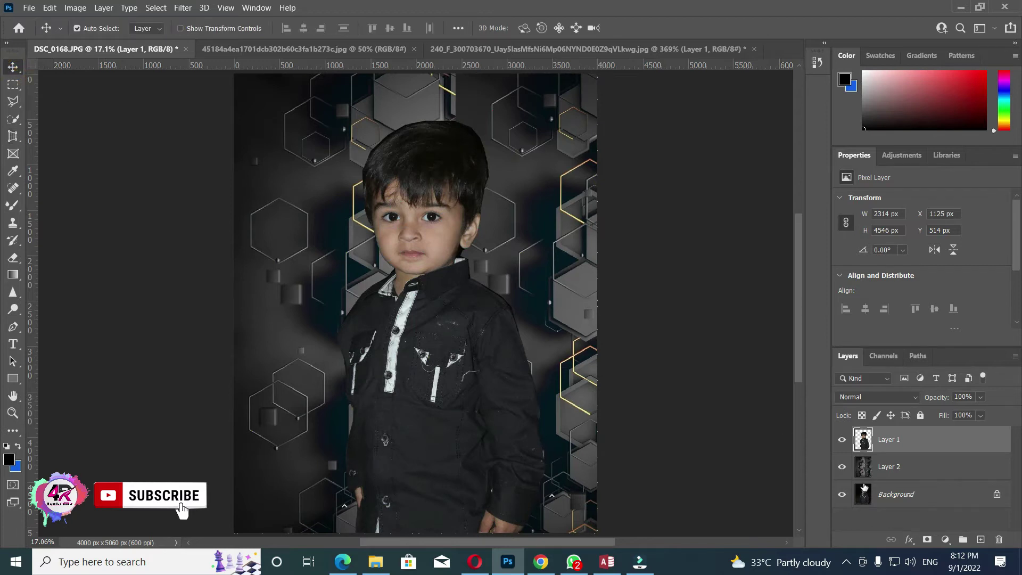
scroll(426, 238, "up", 5)
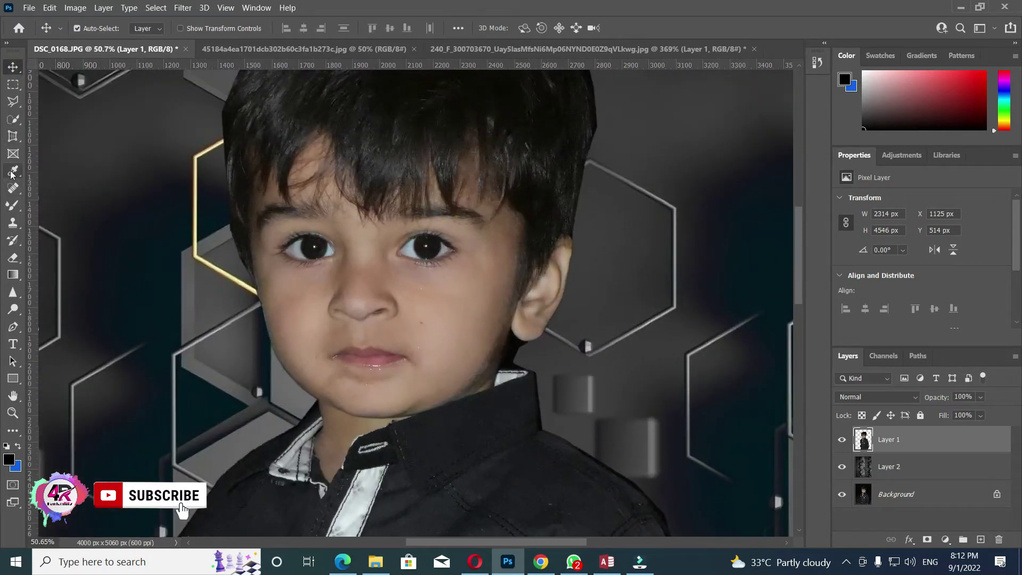
With the Mixer Brush, smooth the right cheek speck and blend toward the chin and mouth.
left_click(13, 205)
left_click(76, 242)
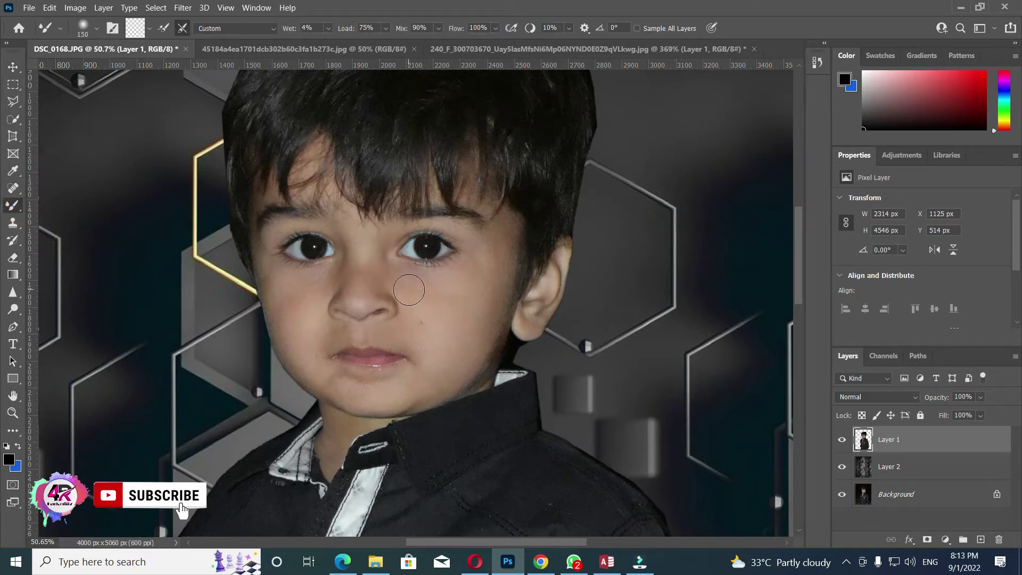
scroll(408, 287, "up", 3)
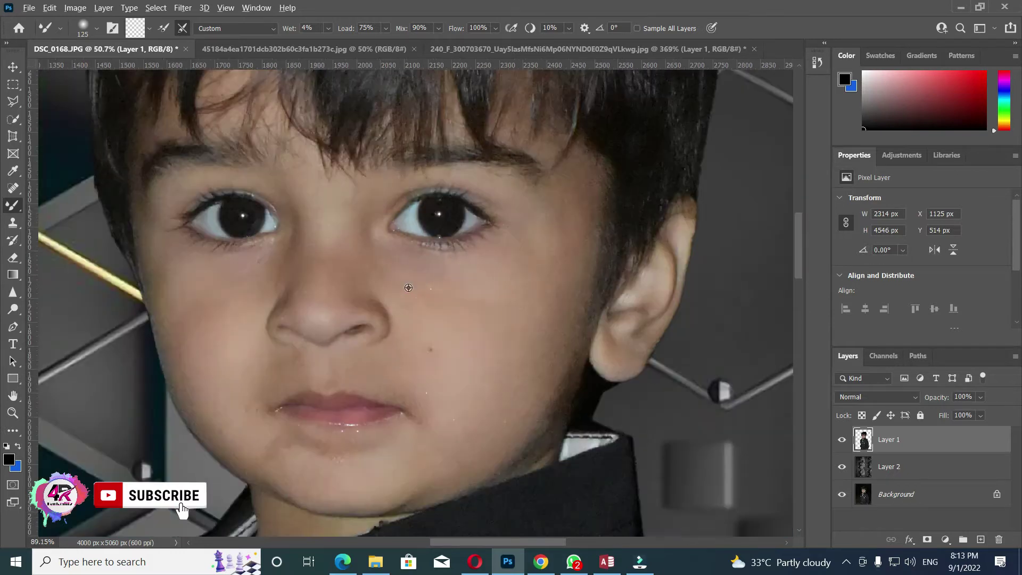
scroll(410, 285, "up", 2)
mouse_move(416, 270)
left_mouse_down()
mouse_move(415, 249)
mouse_move(424, 267)
mouse_move(515, 219)
mouse_move(458, 318)
mouse_move(433, 337)
mouse_move(440, 298)
mouse_move(509, 285)
mouse_move(562, 203)
mouse_move(553, 227)
left_mouse_up()
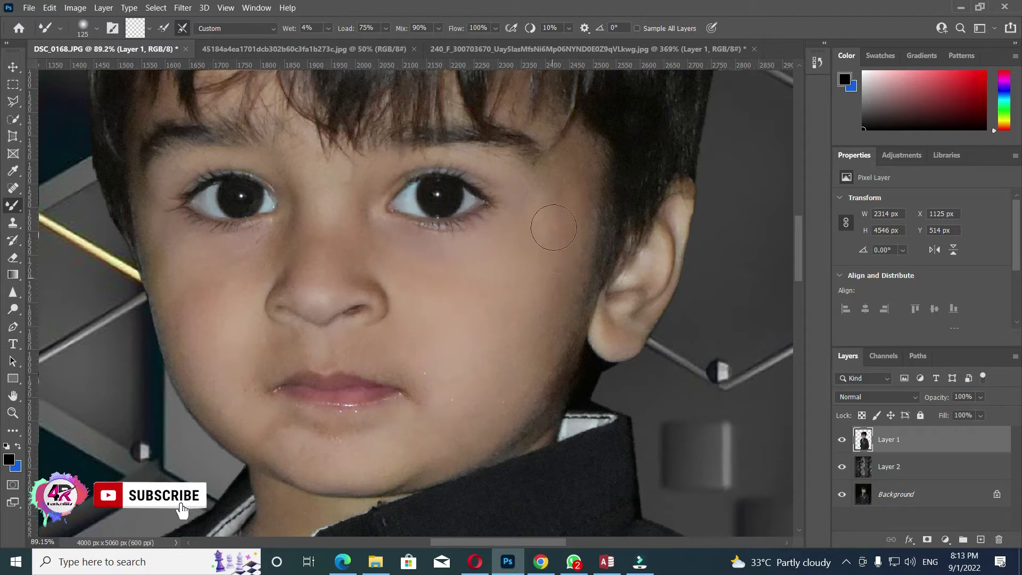
mouse_move(535, 355)
left_mouse_down()
mouse_move(515, 392)
mouse_move(500, 365)
mouse_move(444, 407)
left_mouse_up()
mouse_move(512, 257)
left_mouse_down()
mouse_move(477, 271)
mouse_move(415, 346)
left_mouse_up()
Smooth the left cheek, the eye corner and the chin below the lip.
left_click_drag(228, 349, 281, 354)
mouse_move(252, 272)
left_mouse_down()
mouse_move(285, 377)
mouse_move(278, 323)
mouse_move(300, 412)
left_mouse_up()
left_click_drag(381, 288, 371, 290)
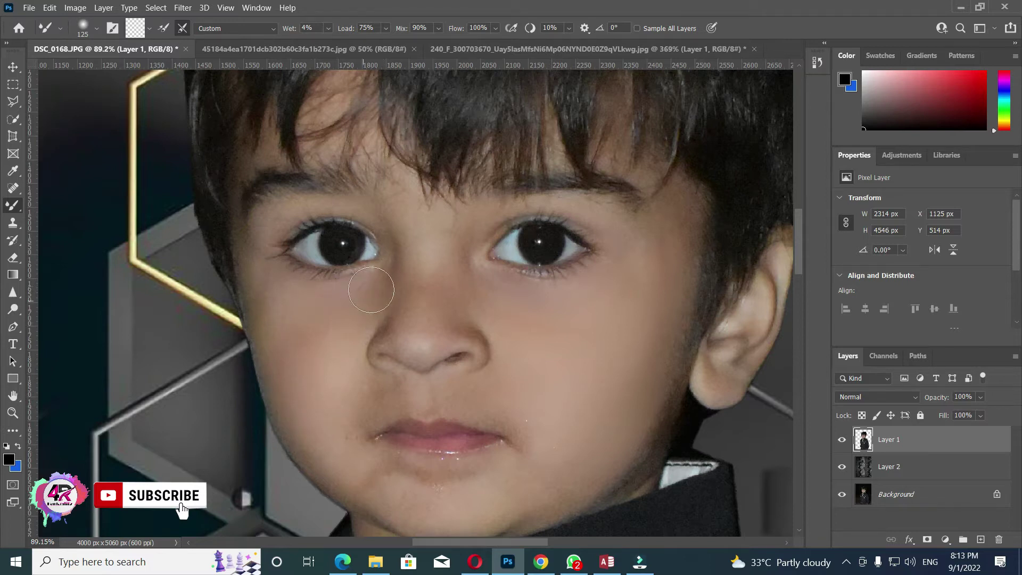
left_click_drag(444, 508, 412, 399)
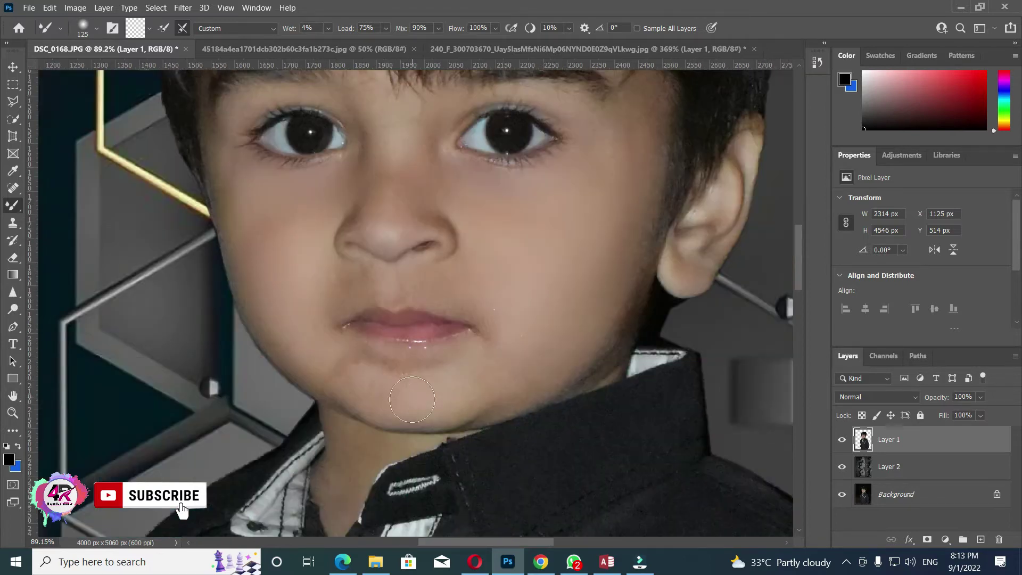
left_click_drag(370, 372, 378, 392)
At brush size 70, blend the skin under the lower lip and the nose bridge.
key("bracketleft")
key("bracketleft")
key("bracketleft")
left_click_drag(381, 368, 358, 349)
scroll(420, 239, "up", 1)
scroll(426, 251, "up", 3)
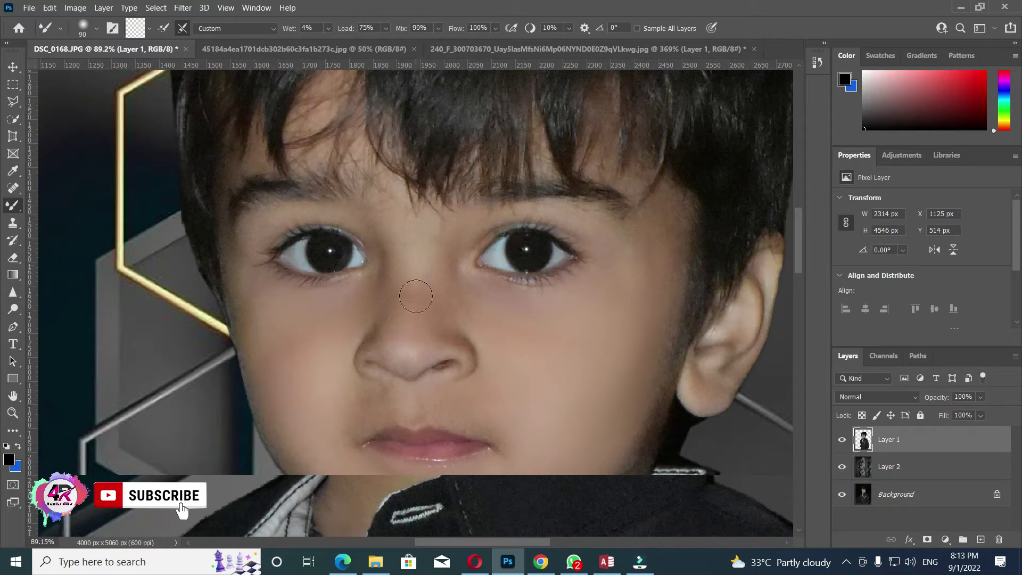
mouse_move(424, 270)
left_mouse_down()
mouse_move(421, 315)
mouse_move(399, 321)
left_mouse_up()
left_click(417, 312)
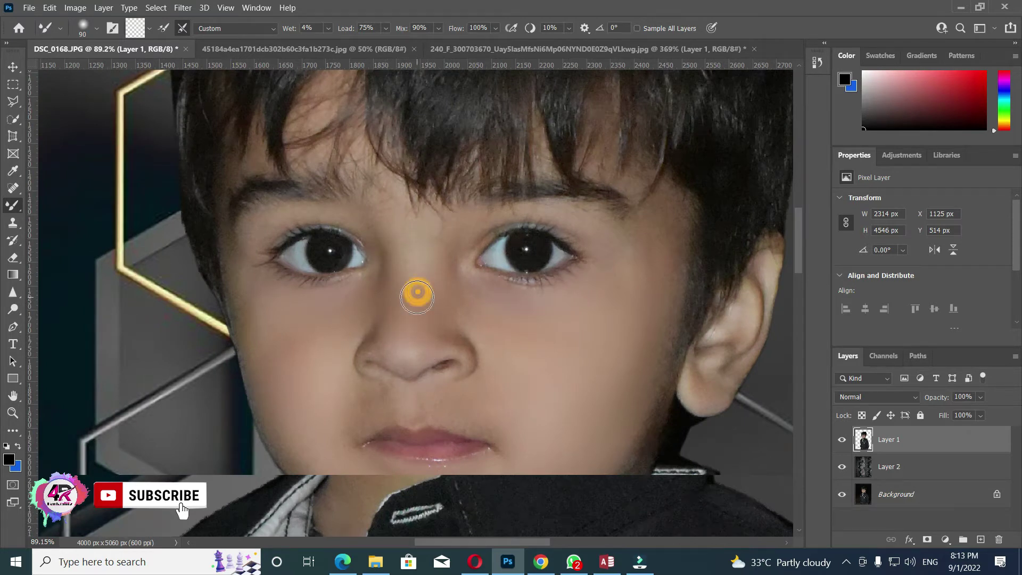
key("ctrl+0")
left_click(408, 213, "ctrl")
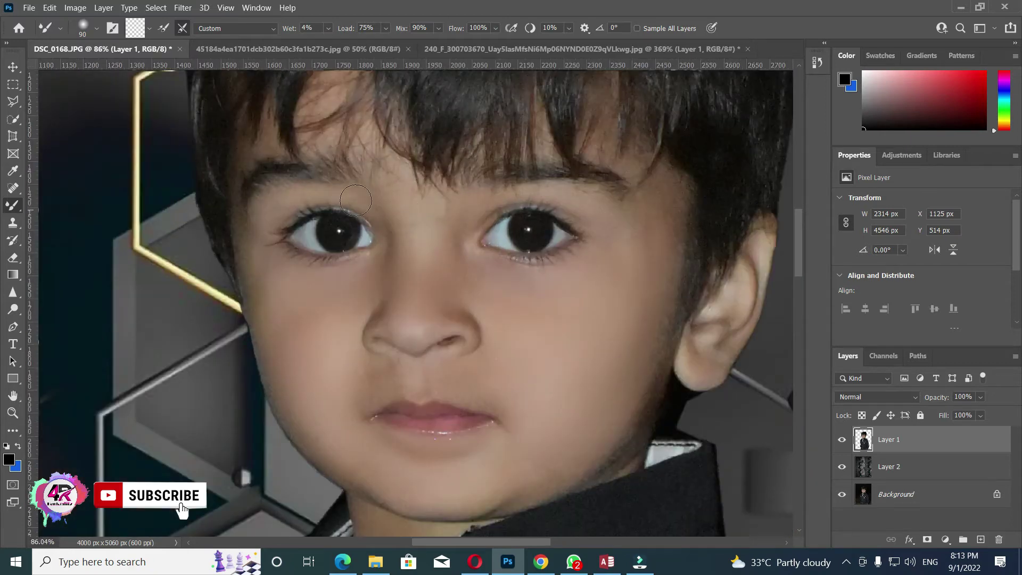
left_click(13, 66)
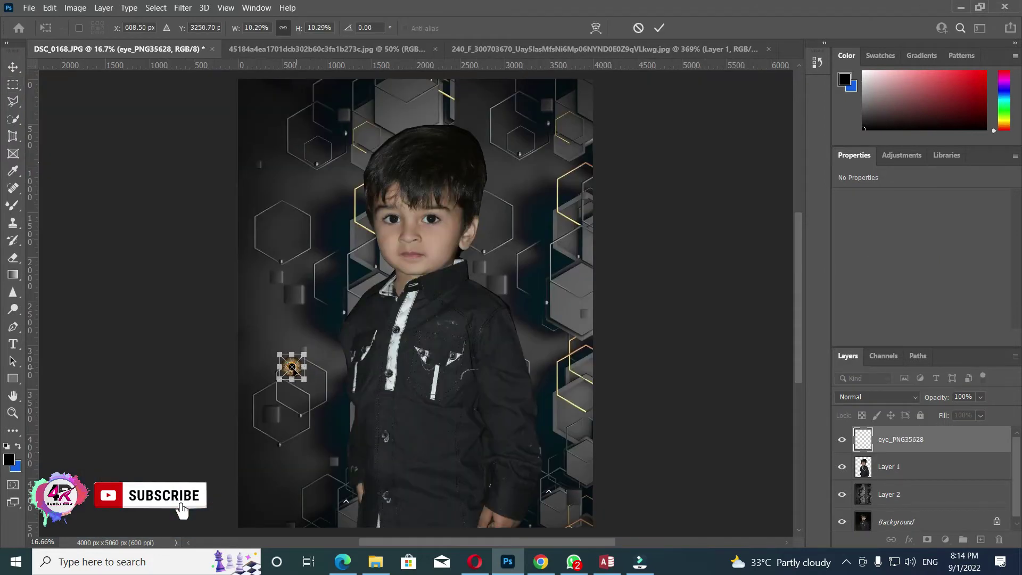
Fit the golden iris over the left eye, commit it, and Alt-drag a copy onto the right eye.
mouse_move(308, 338)
left_mouse_down()
mouse_move(374, 275)
mouse_move(416, 211)
left_mouse_up()
scroll(405, 213, "up", 5)
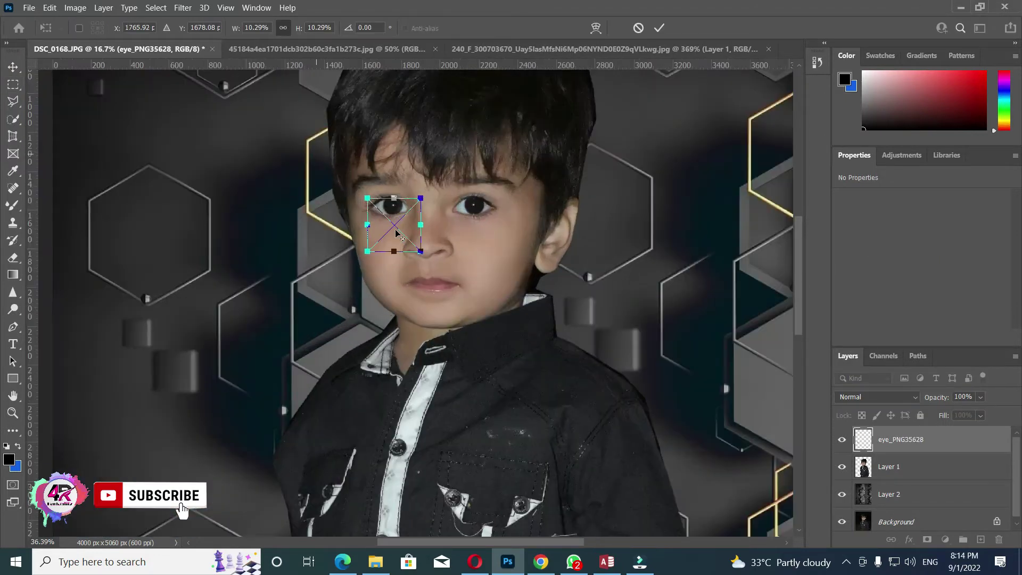
scroll(404, 211, "up", 2)
scroll(537, 382, "up", 2)
scroll(538, 382, "up", 1)
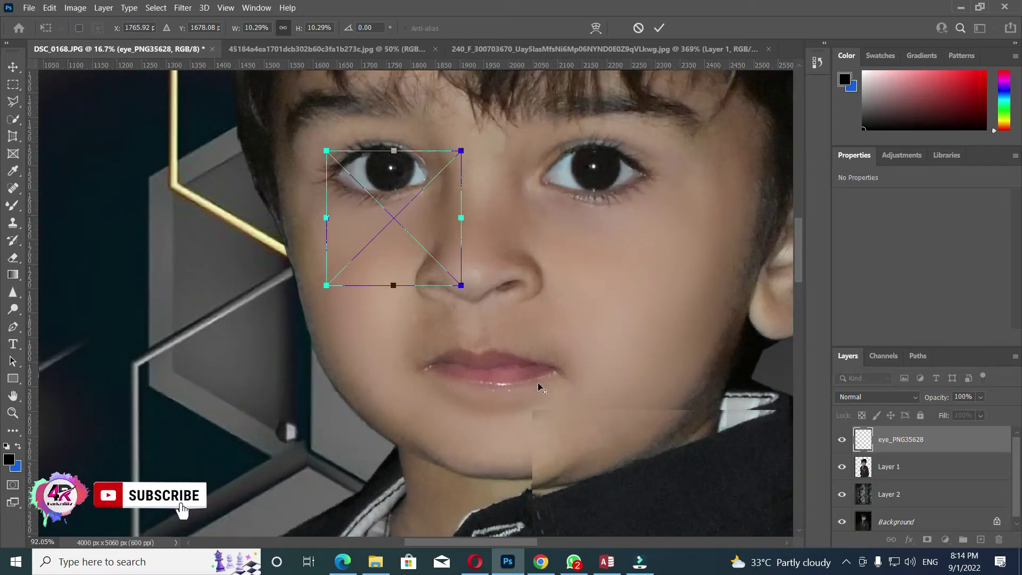
scroll(567, 379, "up", 2)
mouse_move(396, 190)
left_mouse_down()
mouse_move(391, 168)
mouse_move(391, 252)
mouse_move(390, 223)
left_mouse_up()
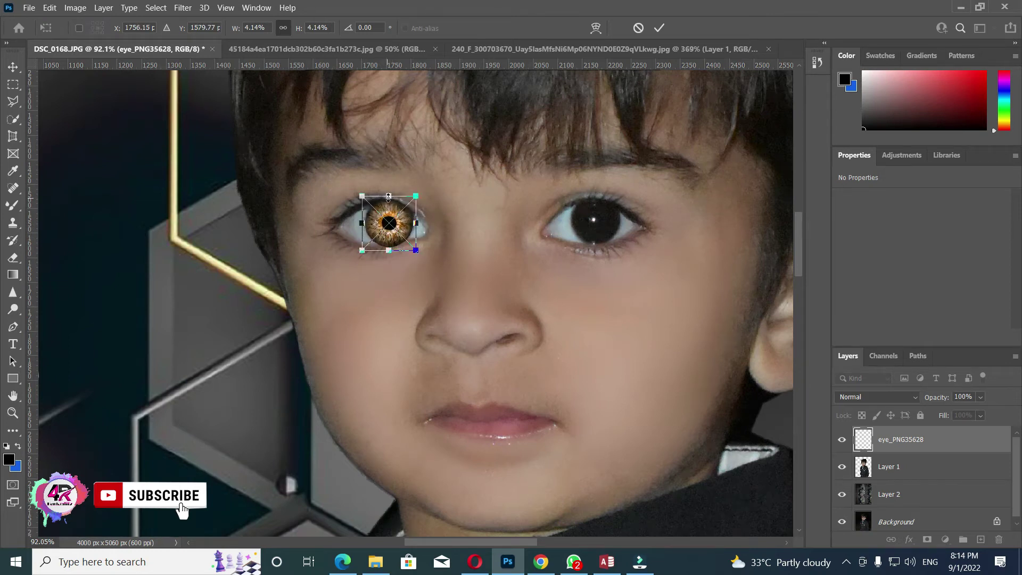
left_click_drag(388, 195, 388, 200)
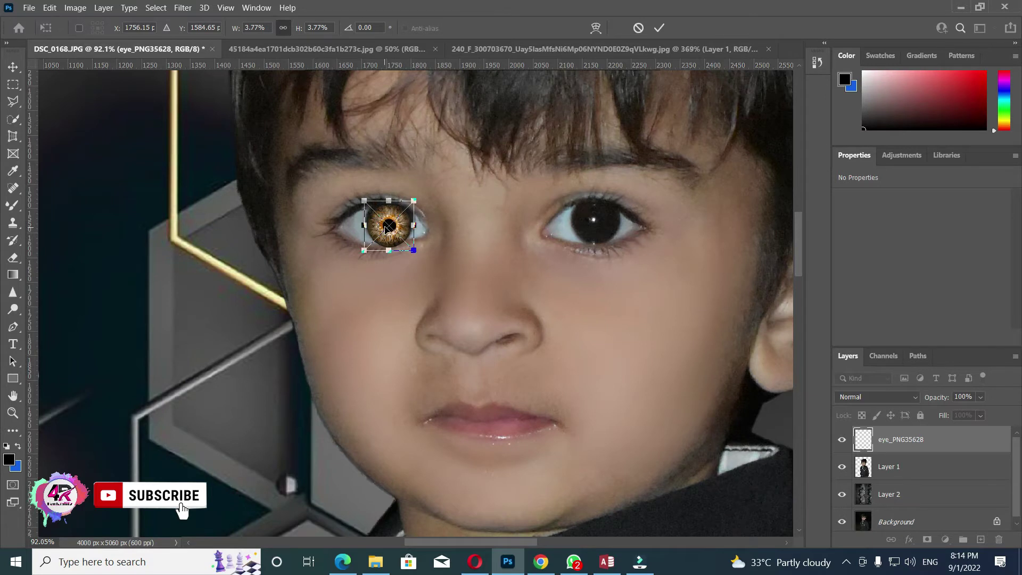
key("Up")
key("Up")
key("Up")
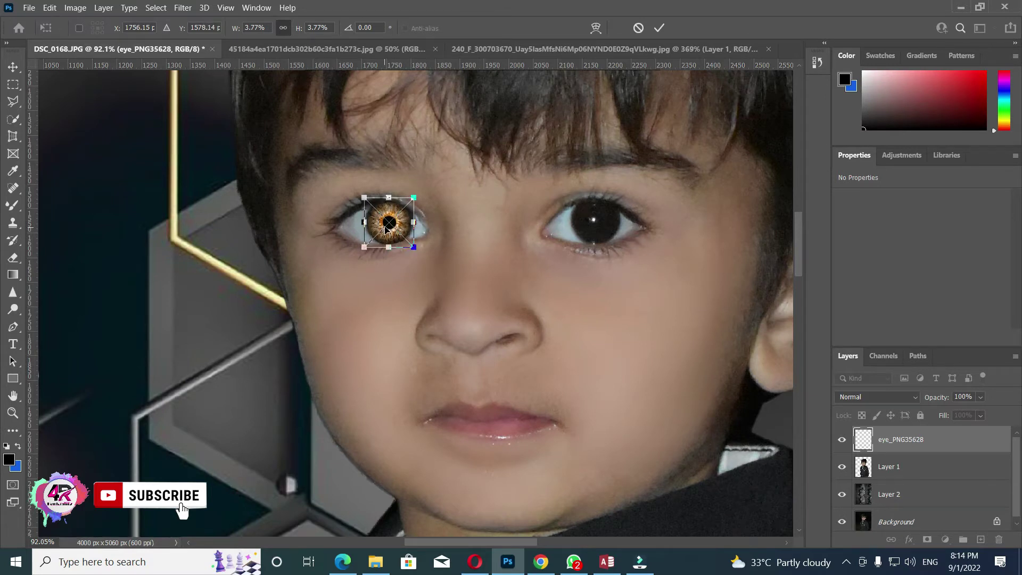
key("Return")
left_click_drag(389, 230, 607, 225)
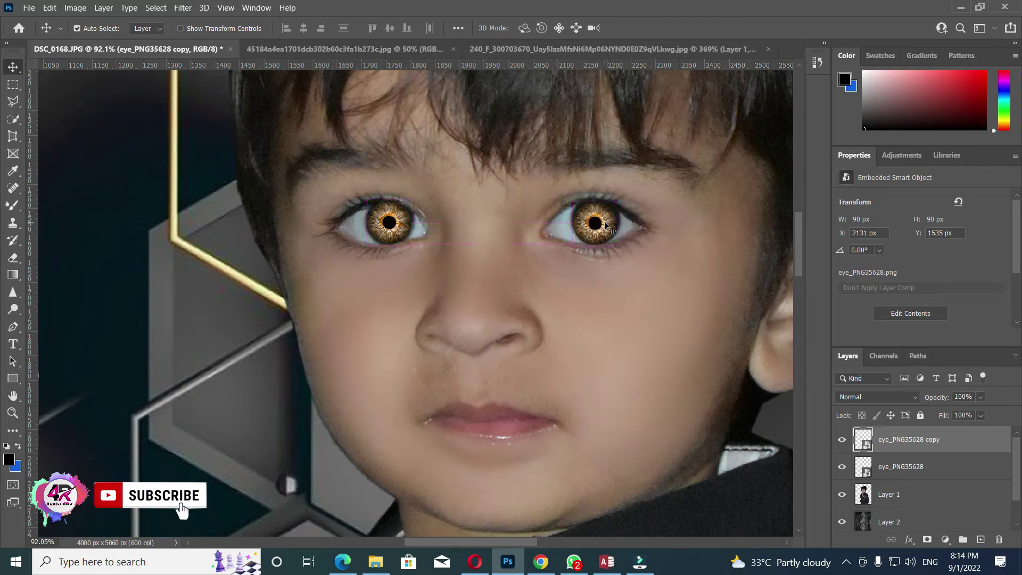
Nudge the iris copy into place, then select and zoom in on the first iris layer.
key("Right")
key("Right")
key("Right")
key("Up")
key("Up")
left_click(394, 226)
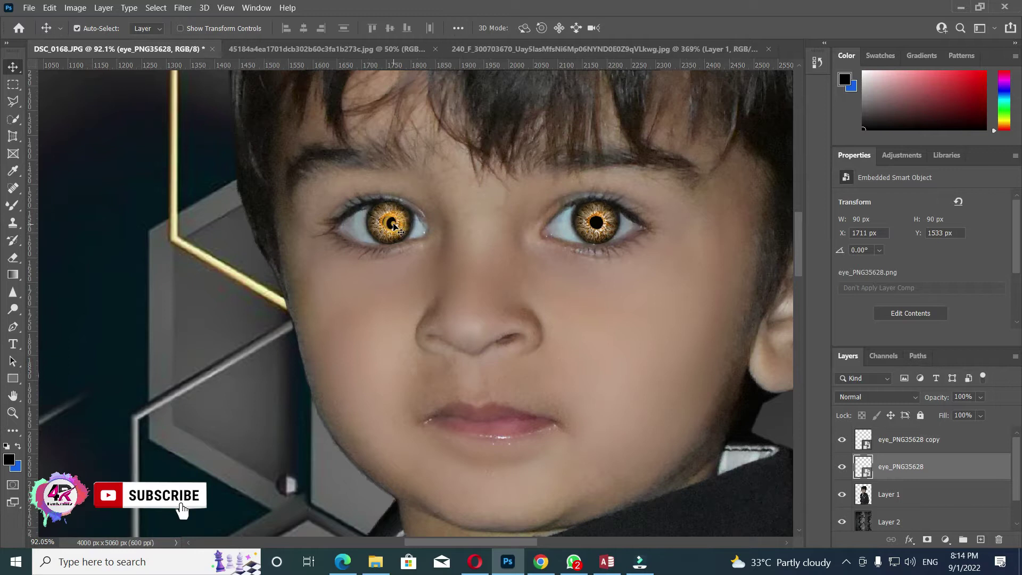
scroll(391, 216, "up", 1)
scroll(391, 213, "up", 4)
scroll(524, 266, "up", 1)
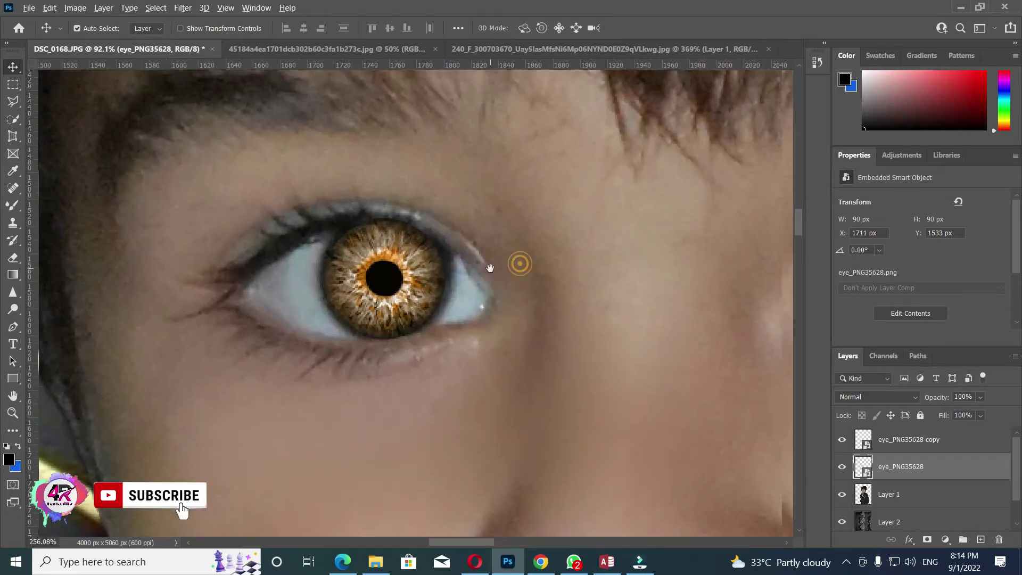
scroll(490, 268, "up", 1)
Rasterize the first iris layer and erase its edges under the upper and lower eyelids.
left_click(20, 258)
left_click(424, 243)
left_click(517, 228)
left_click_drag(416, 240, 364, 217)
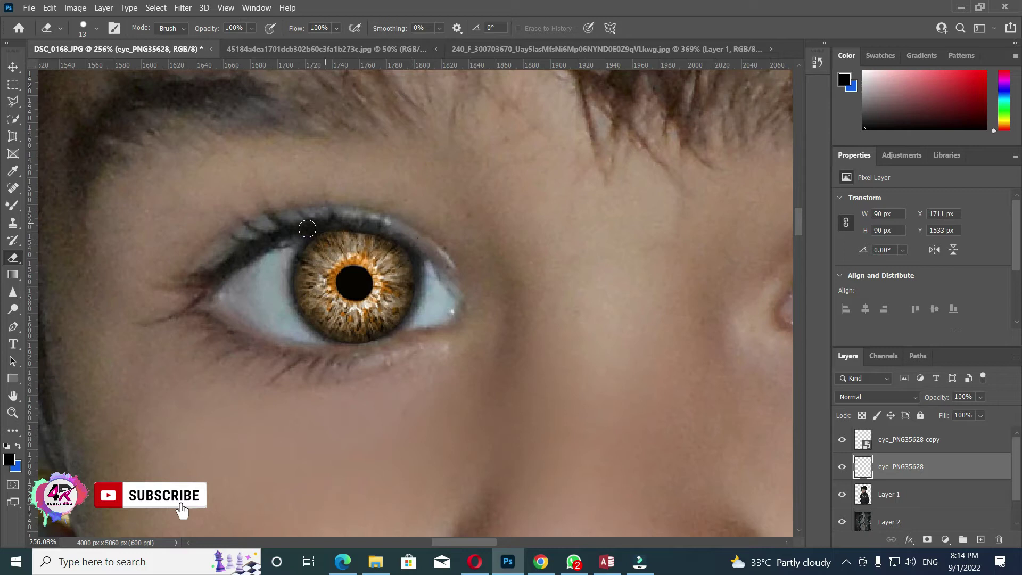
left_click_drag(356, 219, 421, 247)
left_click_drag(389, 346, 348, 352)
left_click_drag(659, 305, 82, 95)
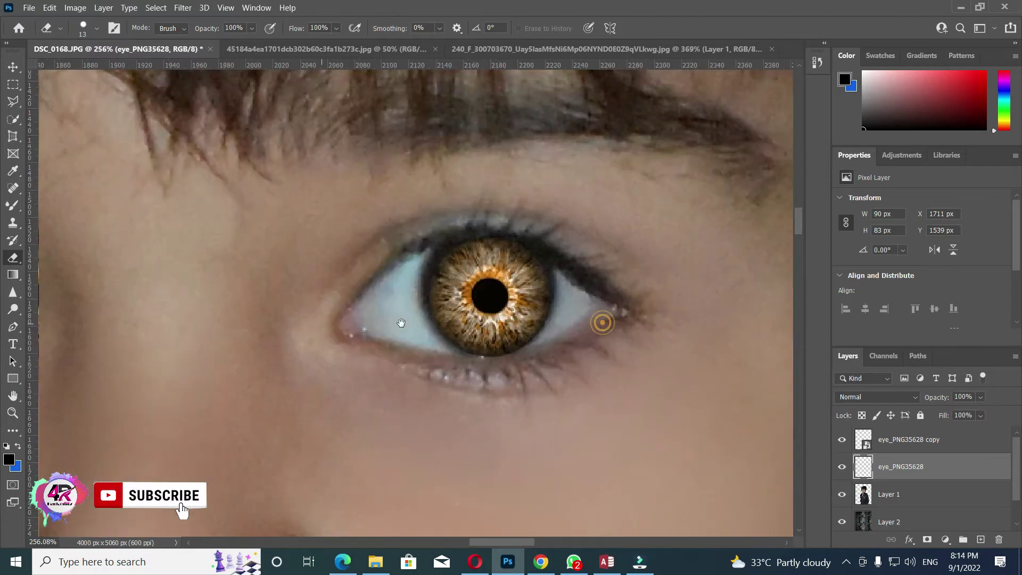
left_click(12, 67)
Warp the copied golden iris so it fits the boy's right eye.
key("alt+bracketright")
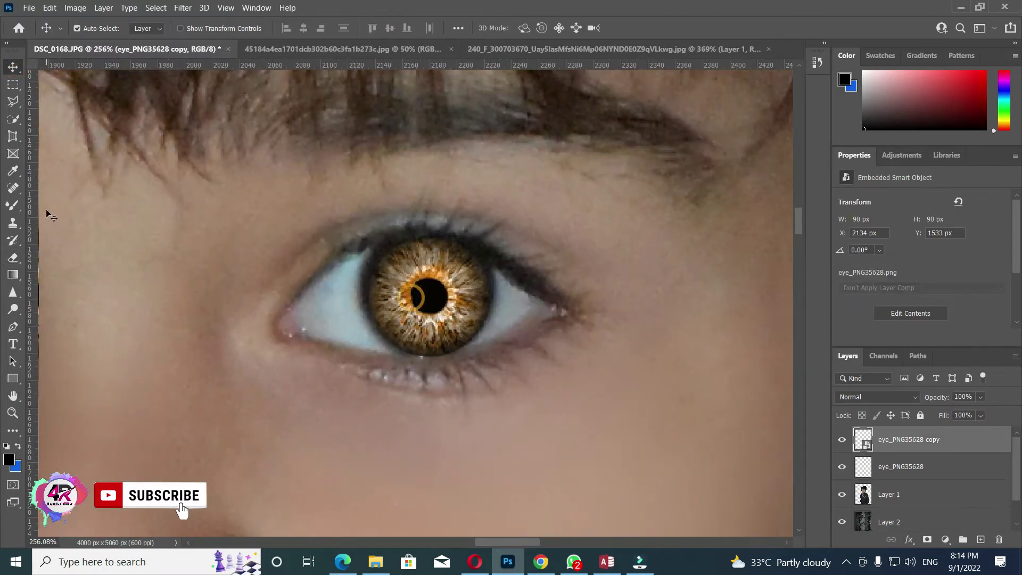
left_click(14, 258)
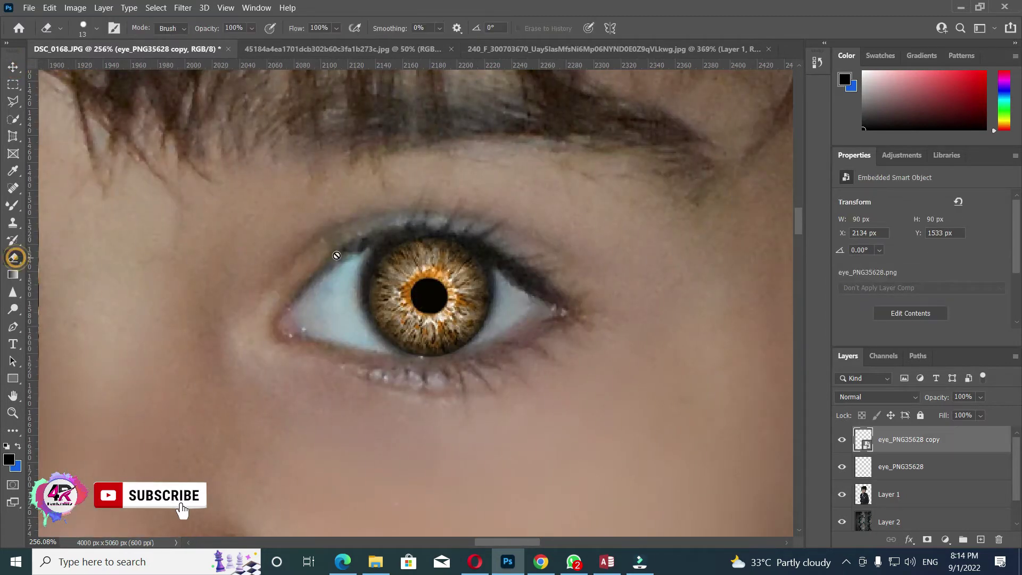
left_click(12, 68)
key("ctrl+t")
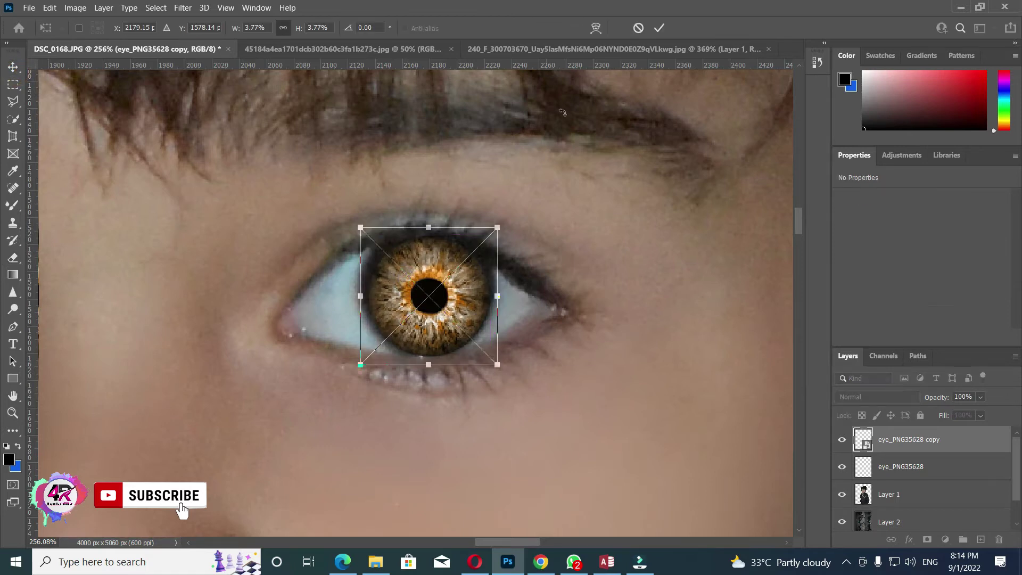
left_click(595, 27)
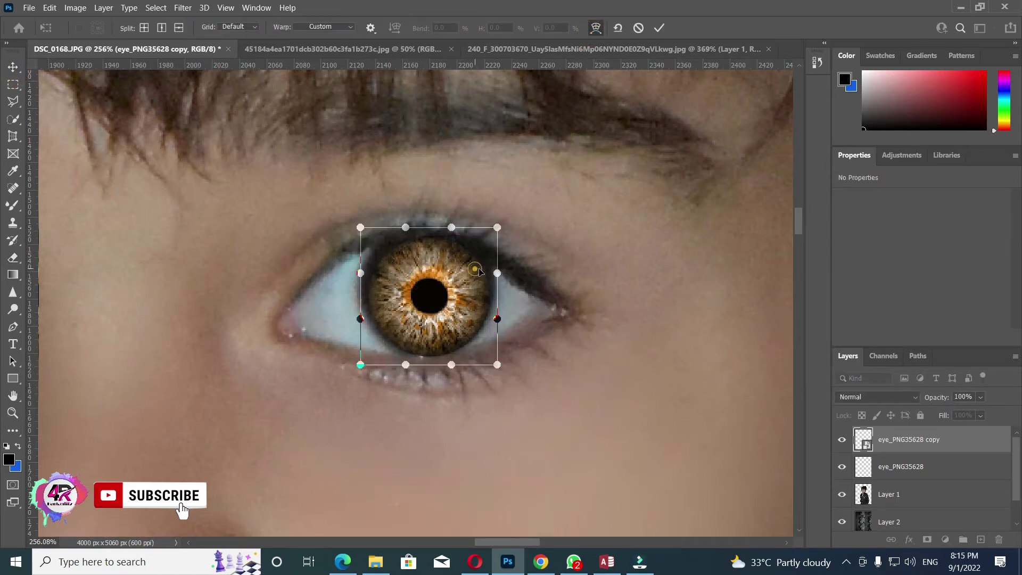
left_click_drag(497, 273, 510, 273)
left_click_drag(373, 296, 392, 286)
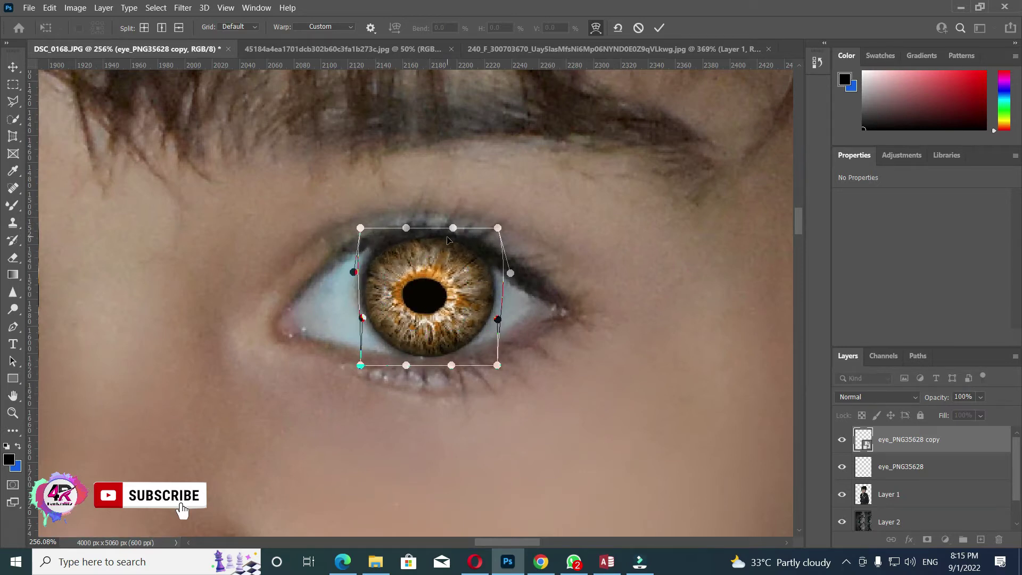
left_click(660, 29)
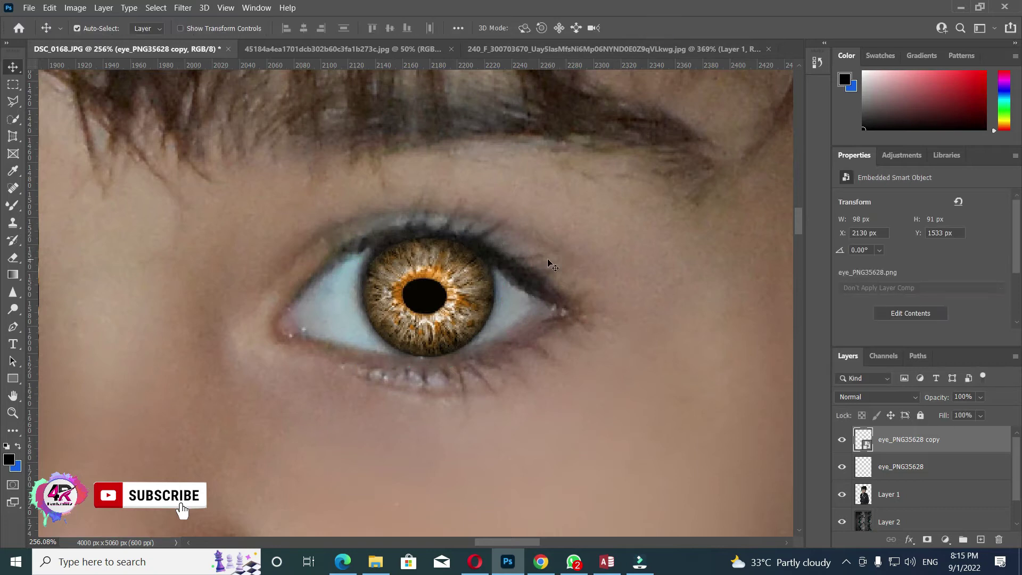
Rasterize the iris copy and erase it along the upper lash line.
left_click(13, 258)
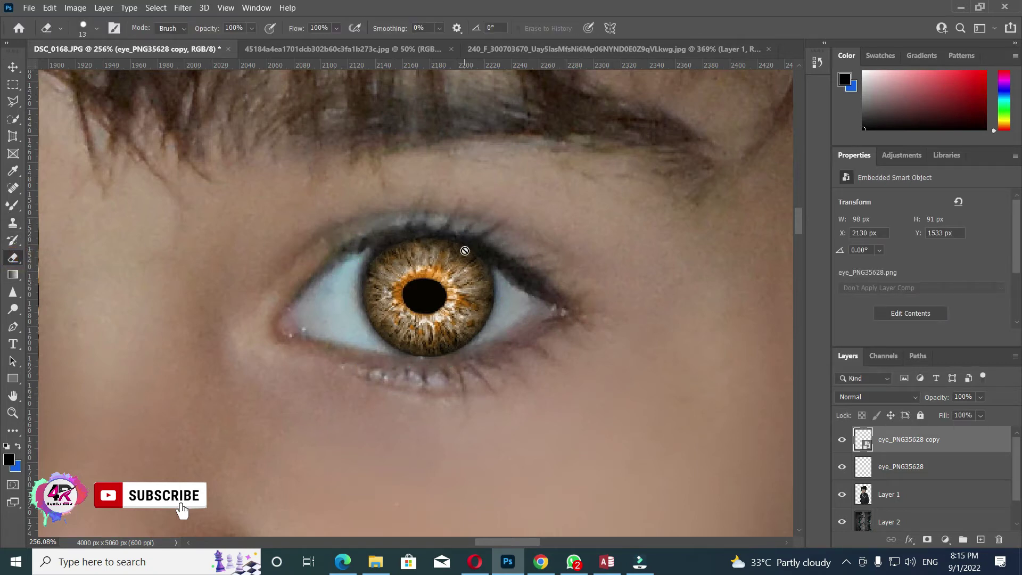
left_click(464, 250)
left_click(527, 229)
left_click_drag(471, 240, 407, 234)
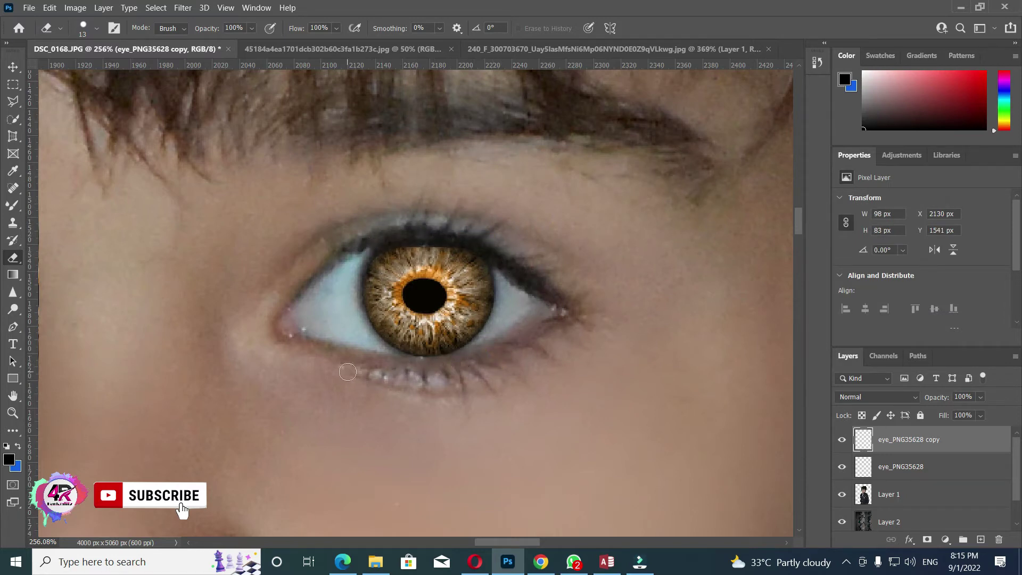
key("ctrl+0")
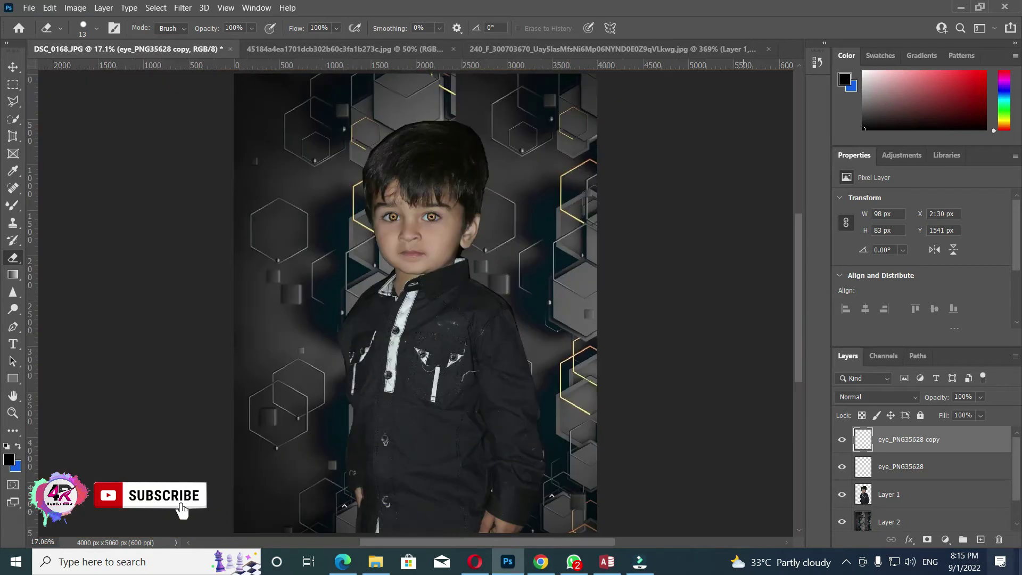
Merge the two iris layers into one and set its opacity to 53%.
left_click(914, 477, "ctrl")
key("ctrl+e")
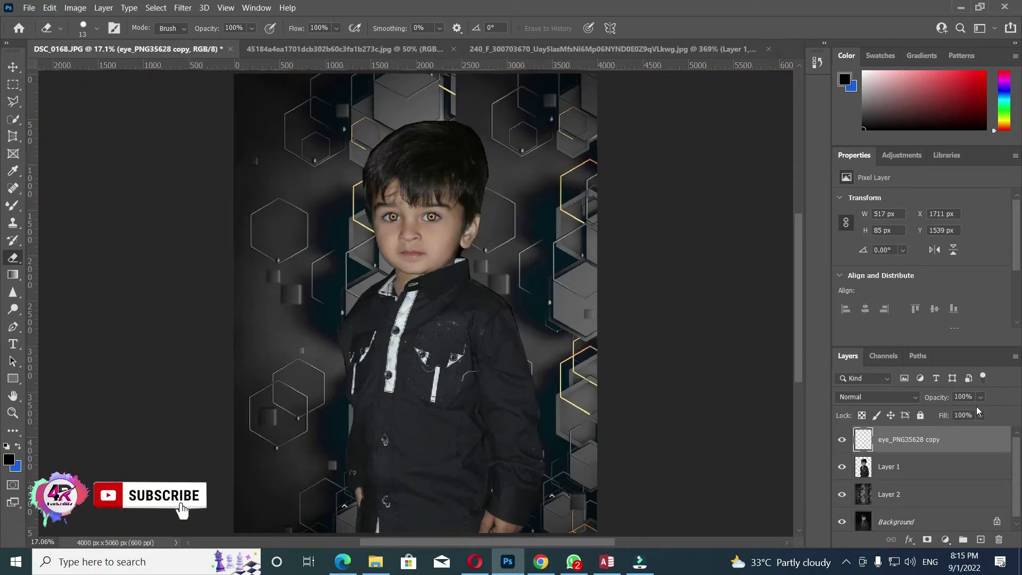
left_click_drag(965, 413, 965, 413)
Zoom in on the eyes and select the Blur tool.
scroll(379, 199, "up", 3)
scroll(379, 200, "up", 2)
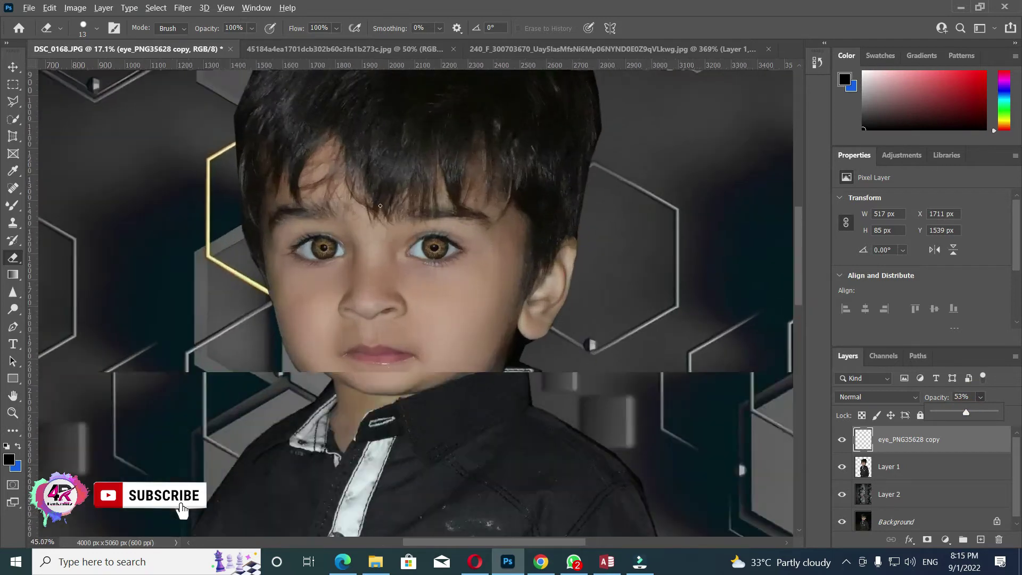
scroll(379, 200, "up", 1)
scroll(451, 303, "up", 2)
scroll(450, 303, "up", 1)
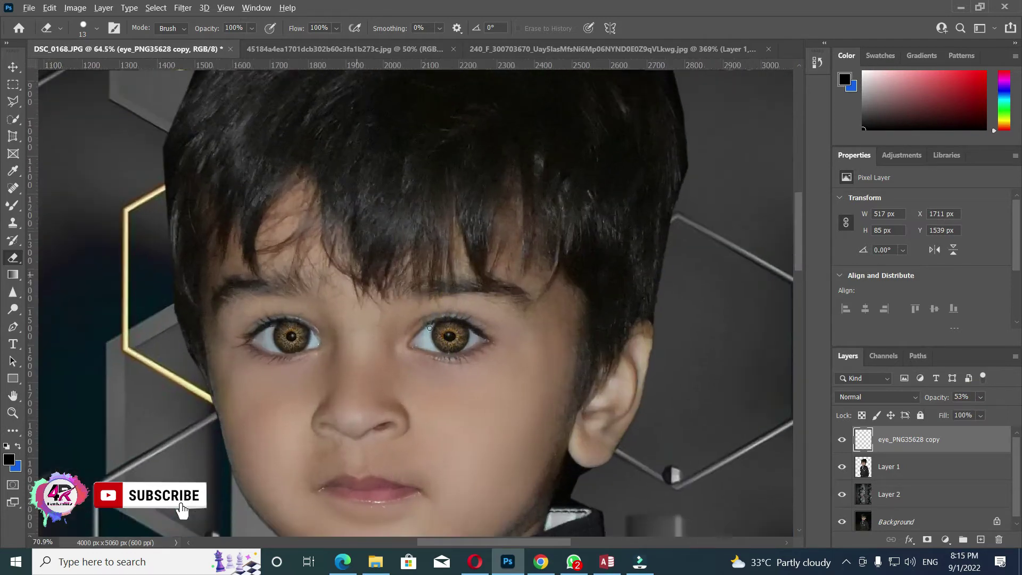
scroll(451, 303, "up", 1)
left_click_drag(434, 316, 437, 280)
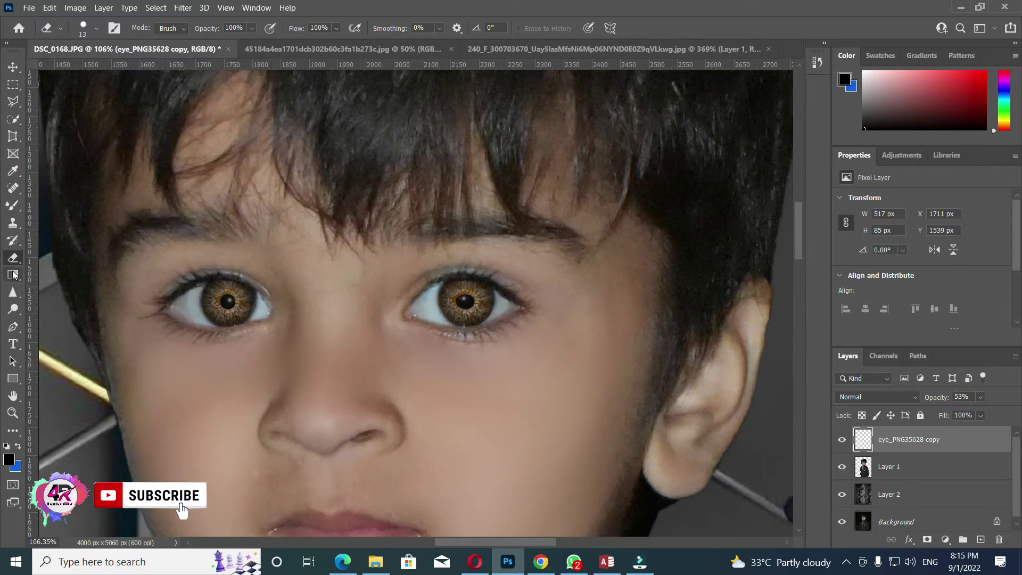
left_click(13, 292)
right_click(13, 292)
left_click(56, 294)
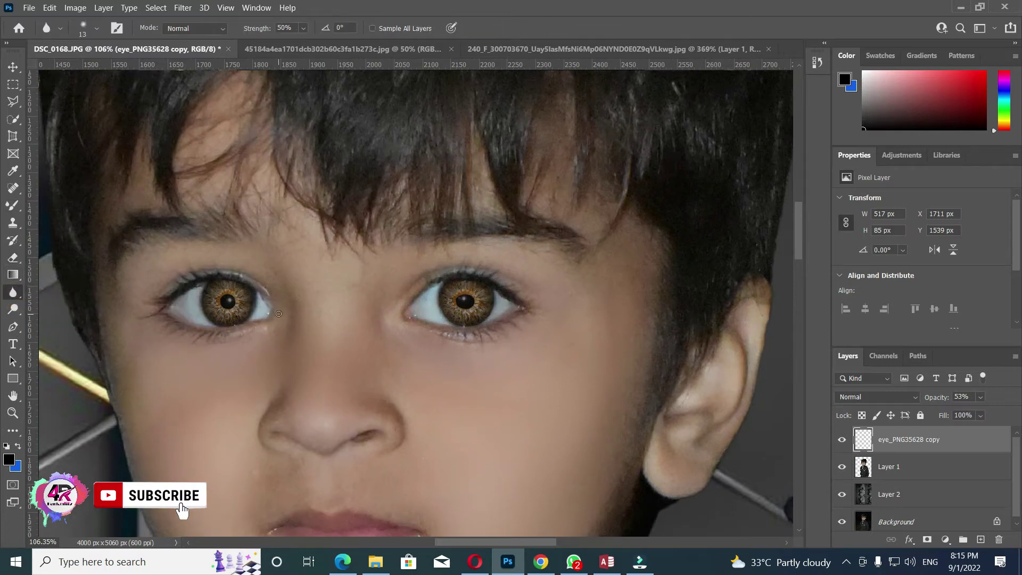
Blur the rims of both golden irises with the Blur tool at 50% strength.
left_click_drag(496, 294, 460, 325)
left_click_drag(180, 381, 275, 386)
left_click_drag(346, 296, 313, 331)
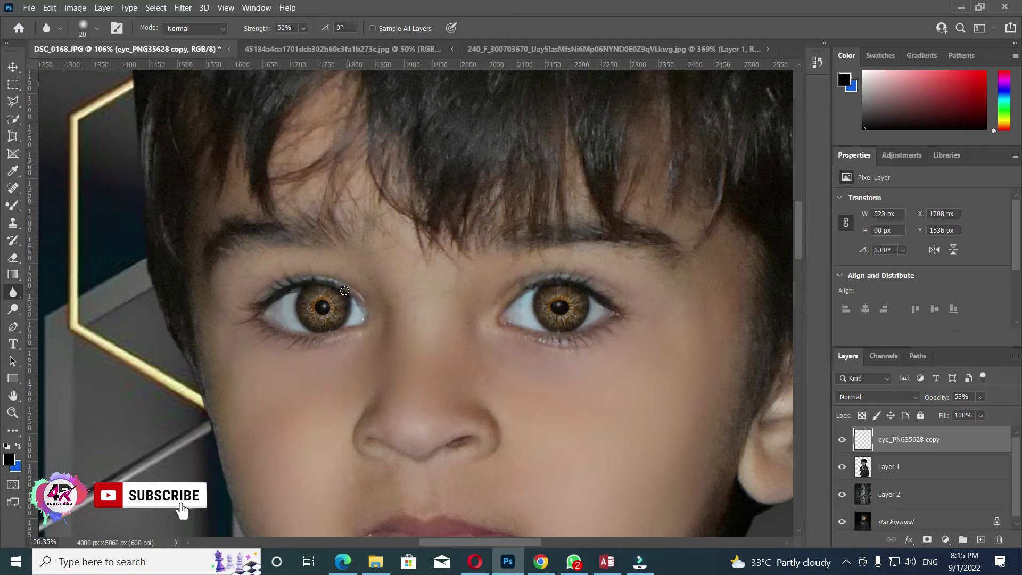
key("ctrl+0")
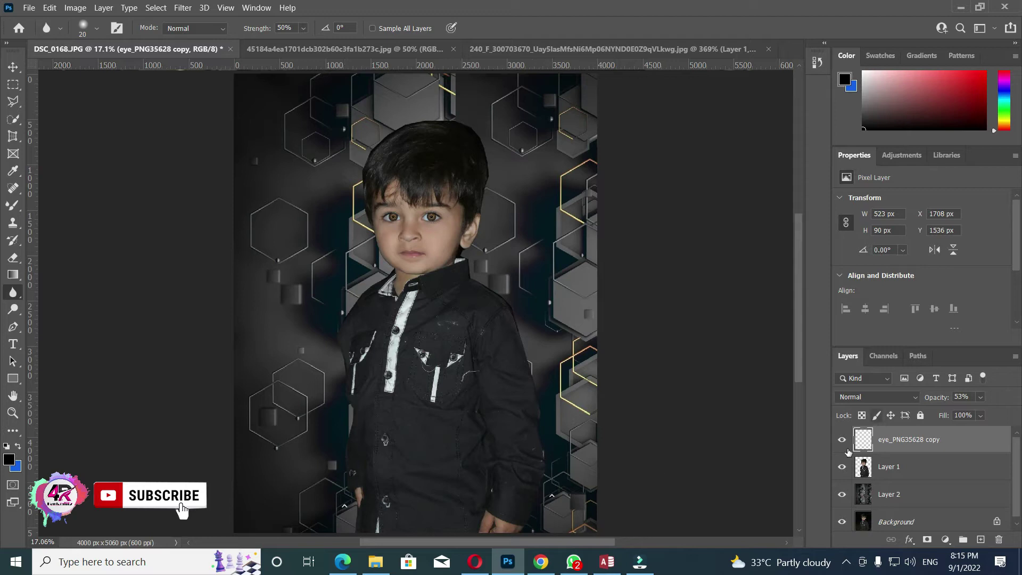
Merge the irises into Layer 1 and open Liquify zoomed on the boy's head.
left_click(897, 478, "shift")
key("ctrl+e")
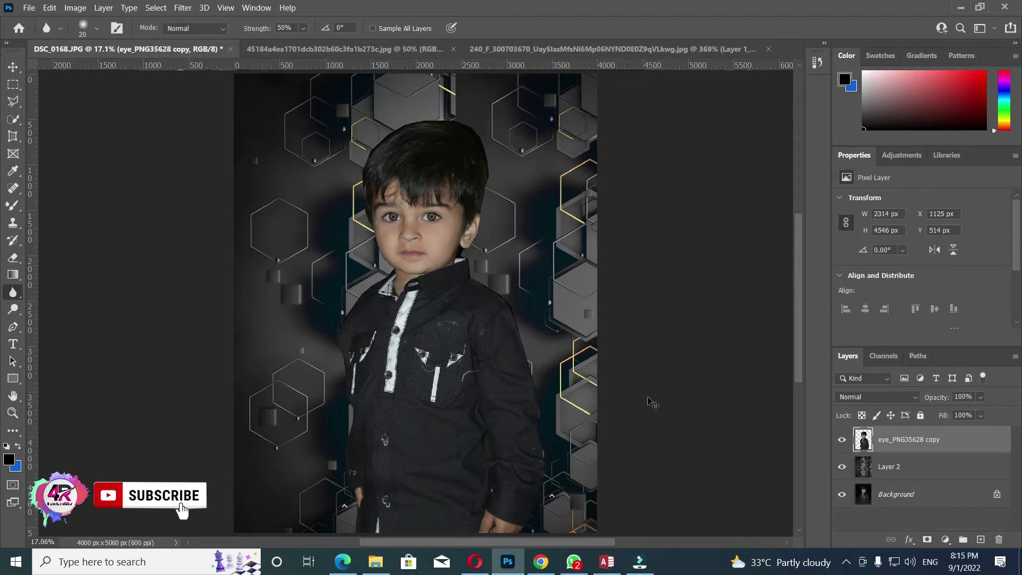
key("ctrl+shift+x")
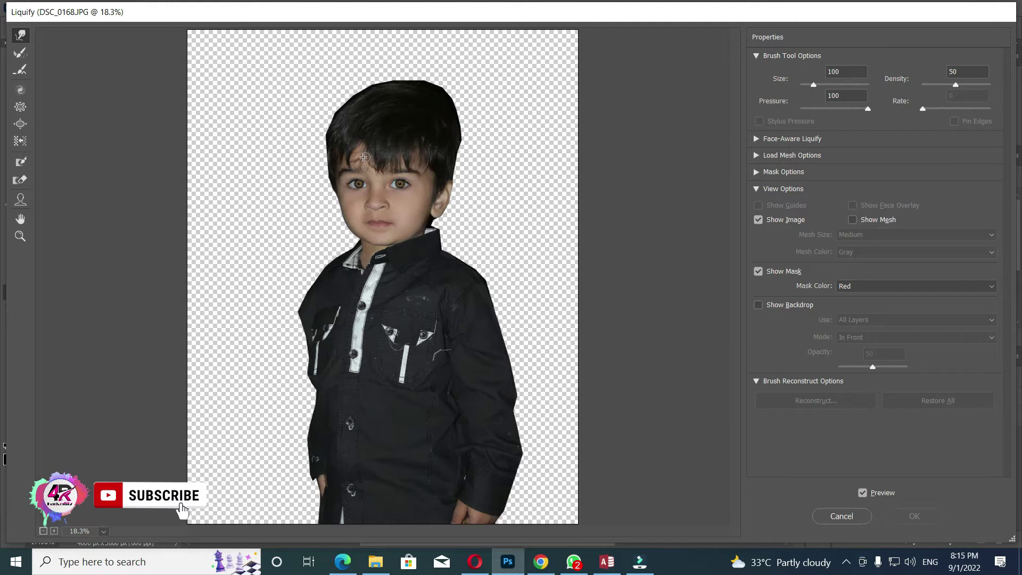
left_click(20, 236)
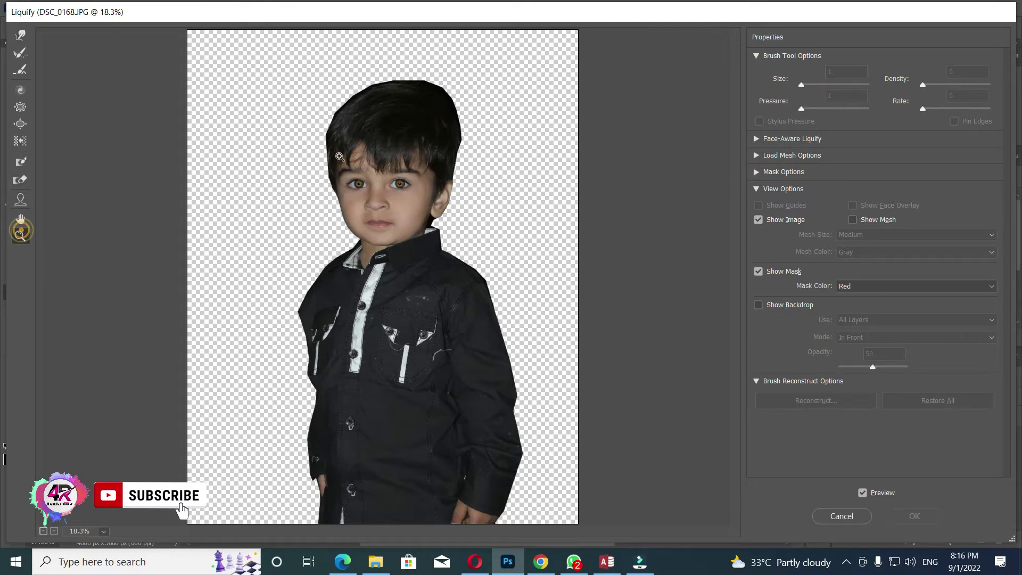
left_click(389, 126)
left_click(389, 126)
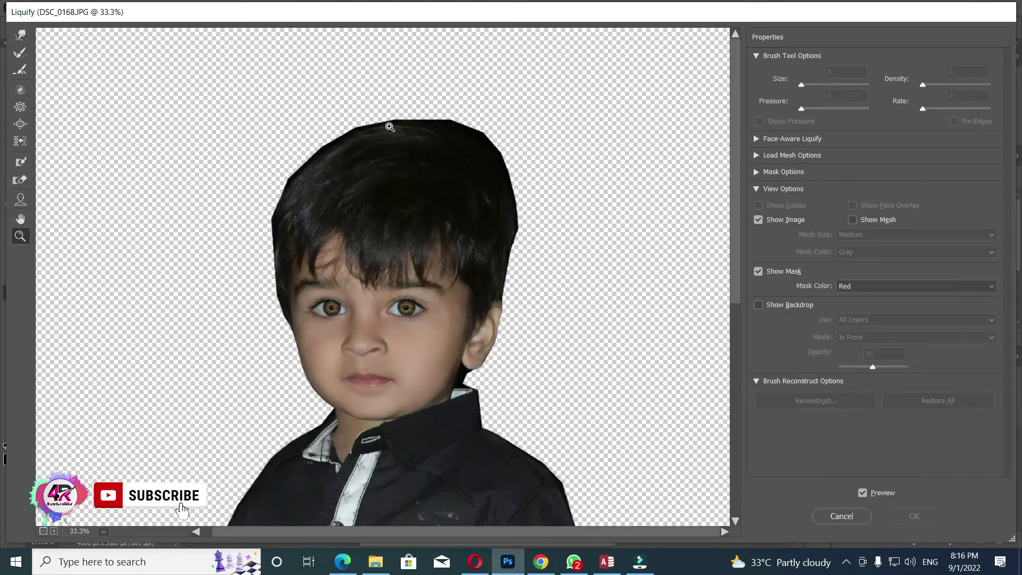
Push the hair outline into a rounder shape with Forward Warp at size 600, then apply.
left_click(20, 35)
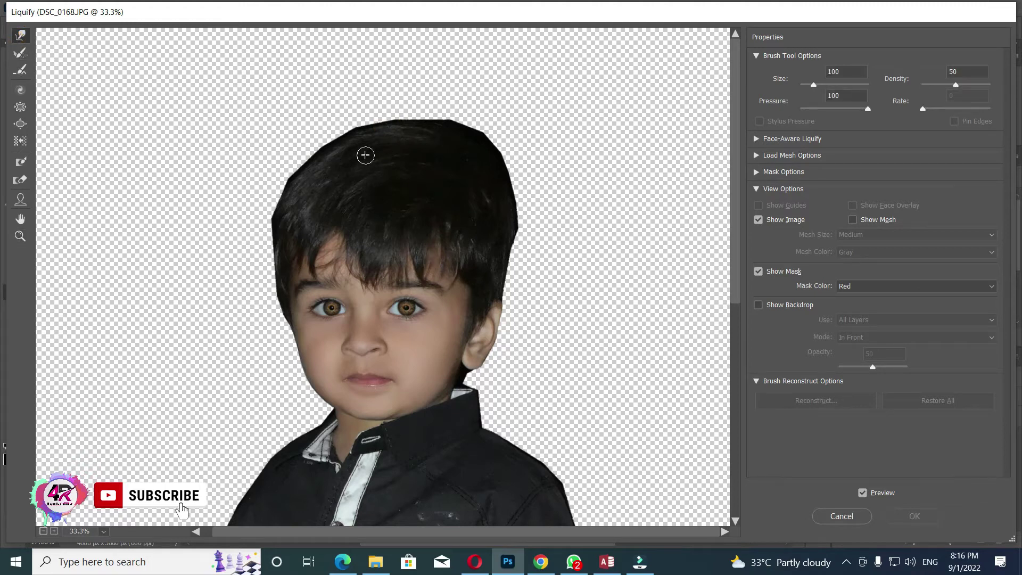
key("bracketright")
key("bracketright")
key("bracketright")
key("bracketright")
key("bracketright")
key("bracketright")
key("bracketleft")
key("bracketleft")
key("bracketleft")
key("bracketleft")
left_click_drag(372, 137, 336, 149)
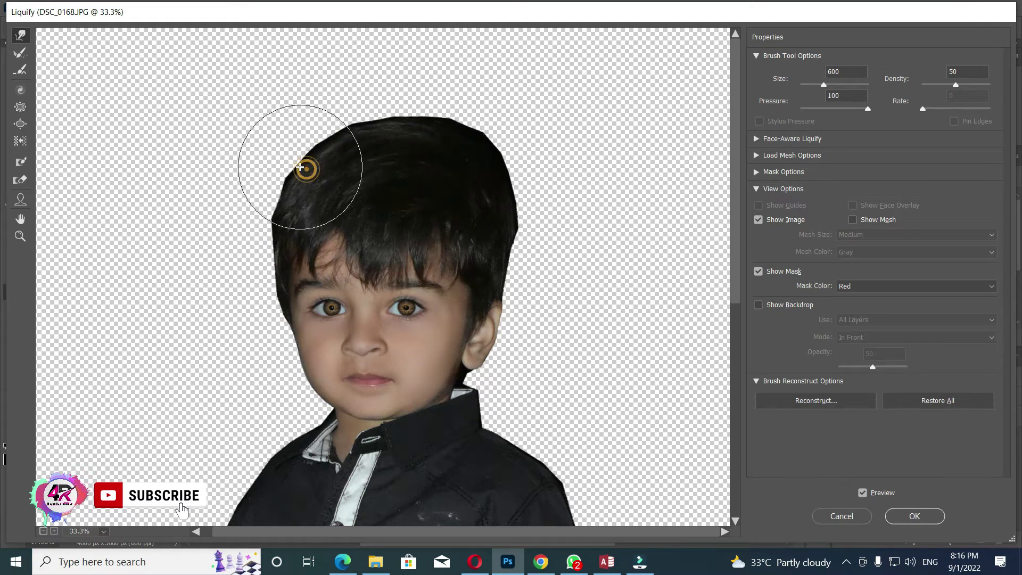
left_click_drag(313, 176, 376, 141)
left_click_drag(495, 209, 496, 175)
mouse_move(463, 133)
left_mouse_down()
mouse_move(447, 135)
mouse_move(485, 165)
left_mouse_up()
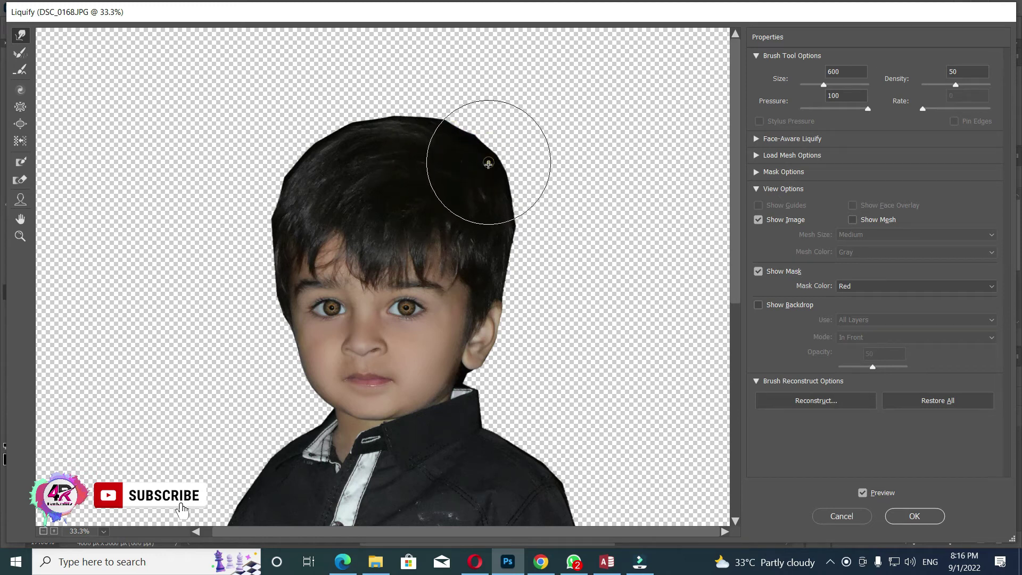
left_click(914, 516)
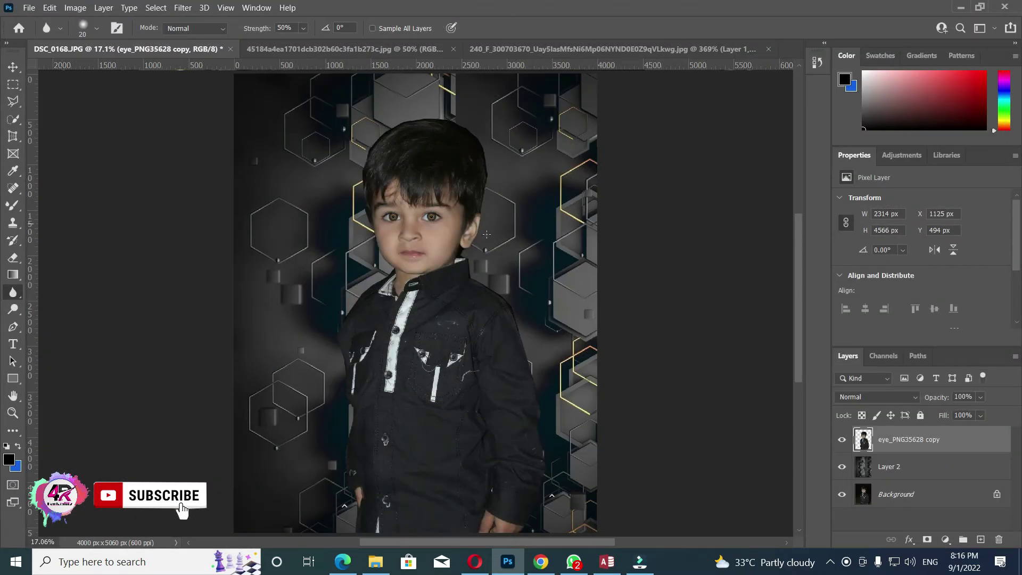
Duplicate the boy's merged layer and switch to the Brush tool, zoomed on the lips.
left_click_drag(404, 219, 469, 292)
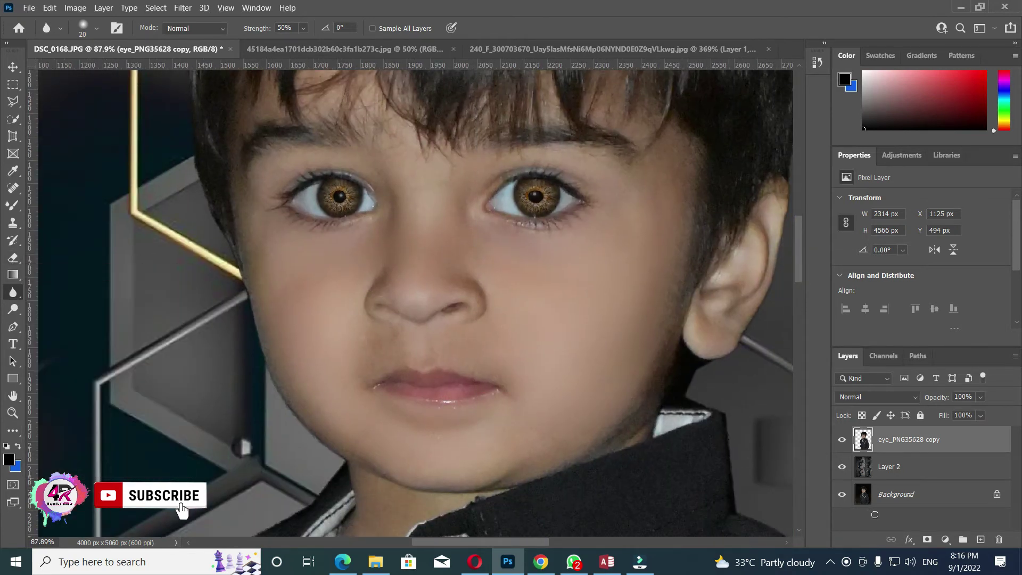
key("ctrl+j")
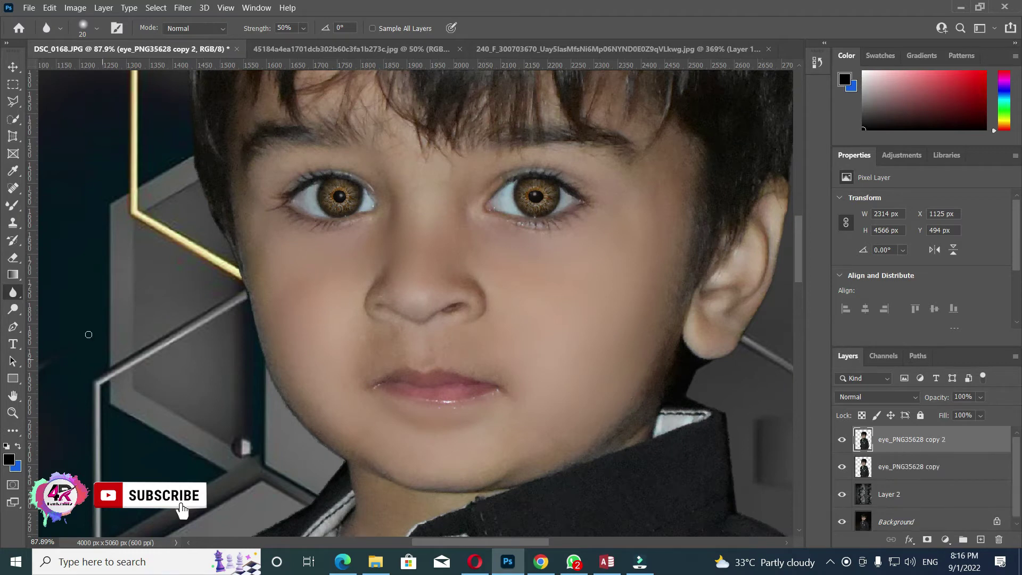
left_click(13, 188)
left_click(13, 205)
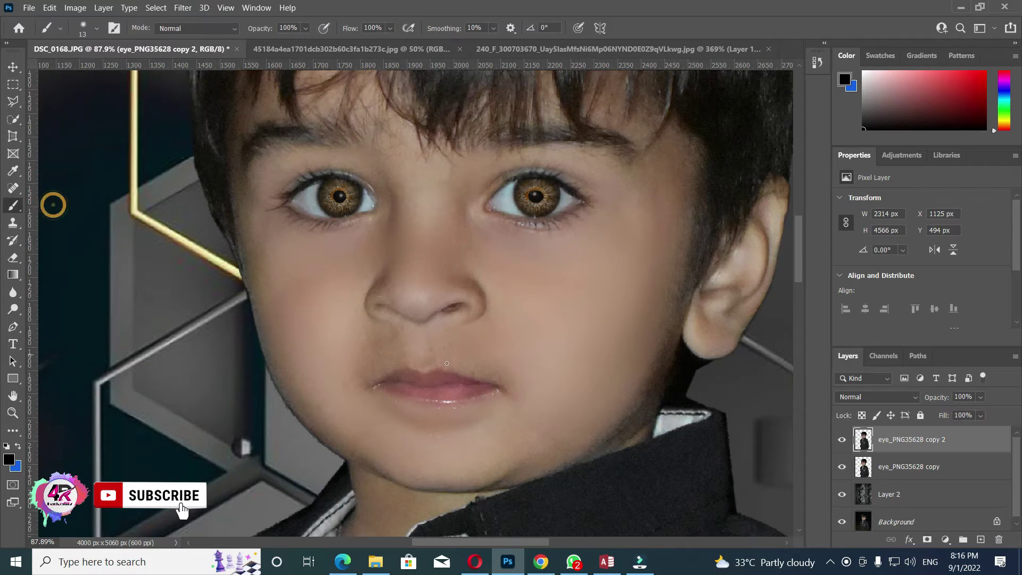
scroll(442, 335, "up", 3)
left_click_drag(442, 335, 440, 335)
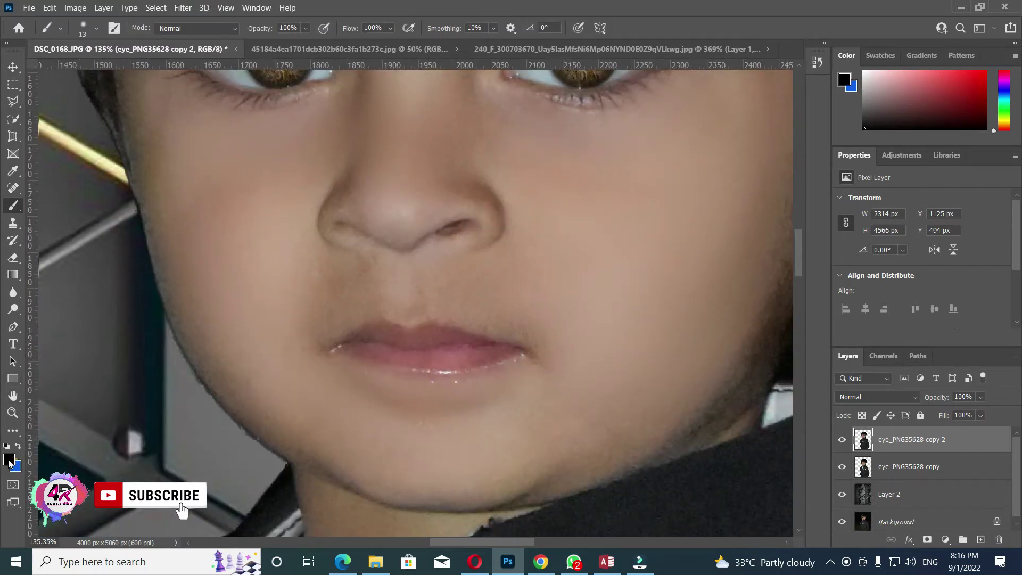
Set the foreground colour to red and paint over the upper and lower lips.
left_click(9, 460)
left_click_drag(520, 101, 714, 104)
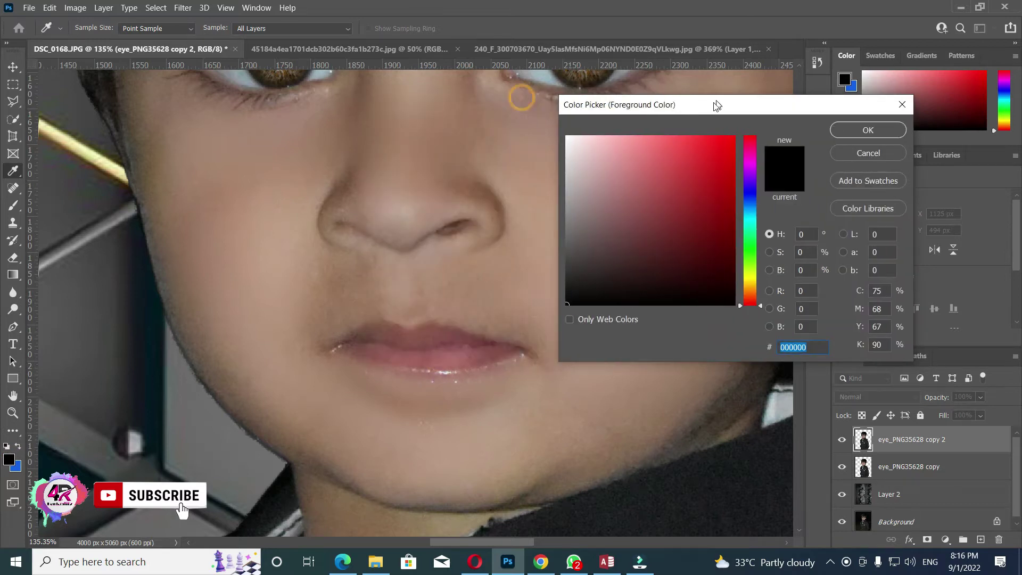
left_click(453, 346)
left_click(707, 173)
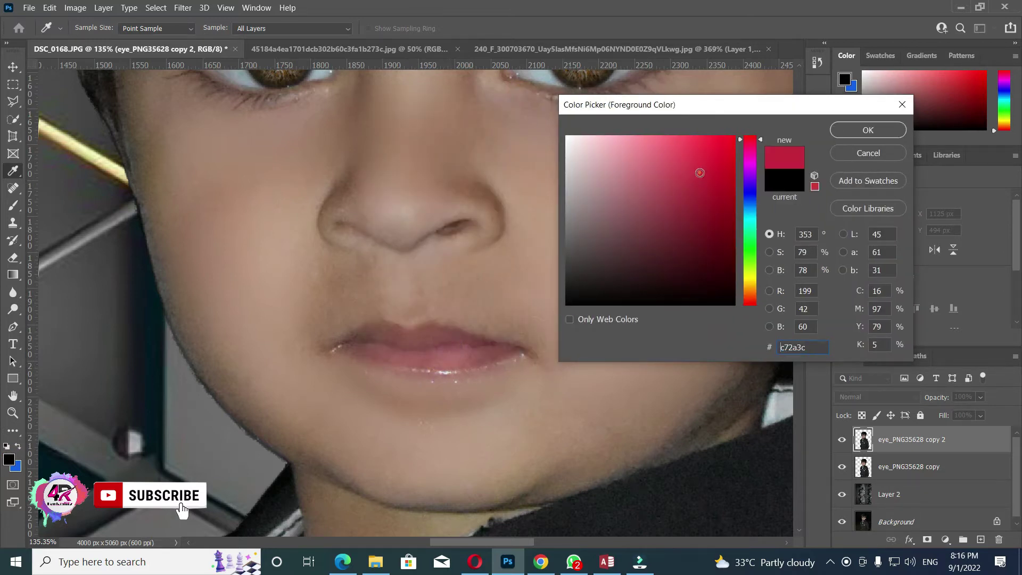
left_click(846, 133)
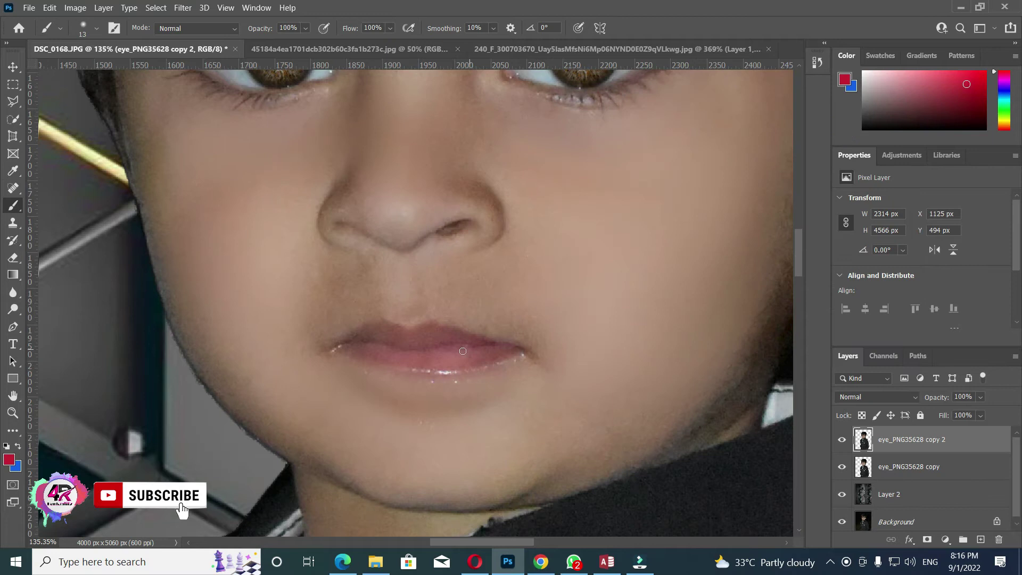
scroll(458, 352, "up", 2)
scroll(458, 353, "up", 1)
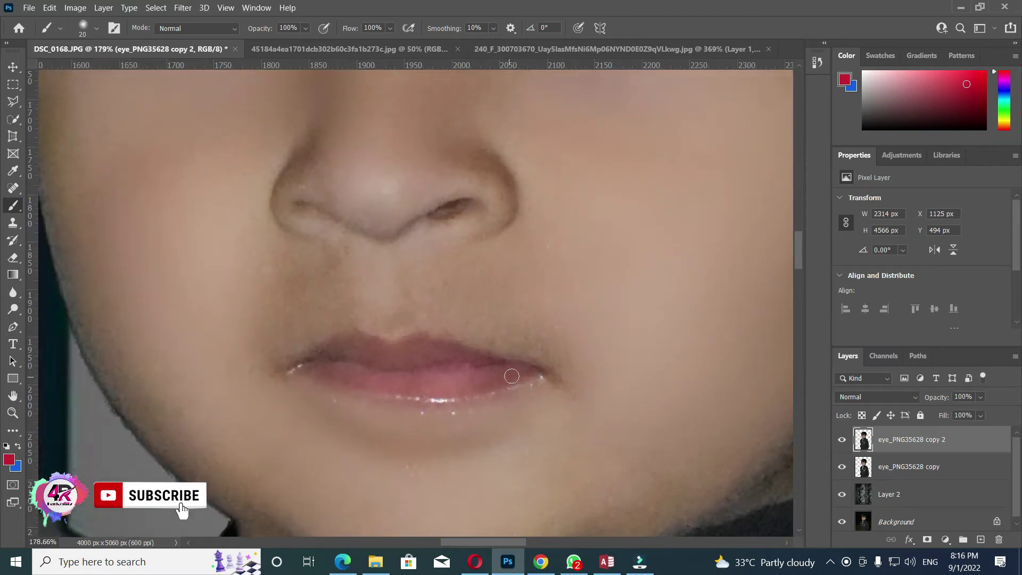
left_click_drag(515, 375, 312, 369)
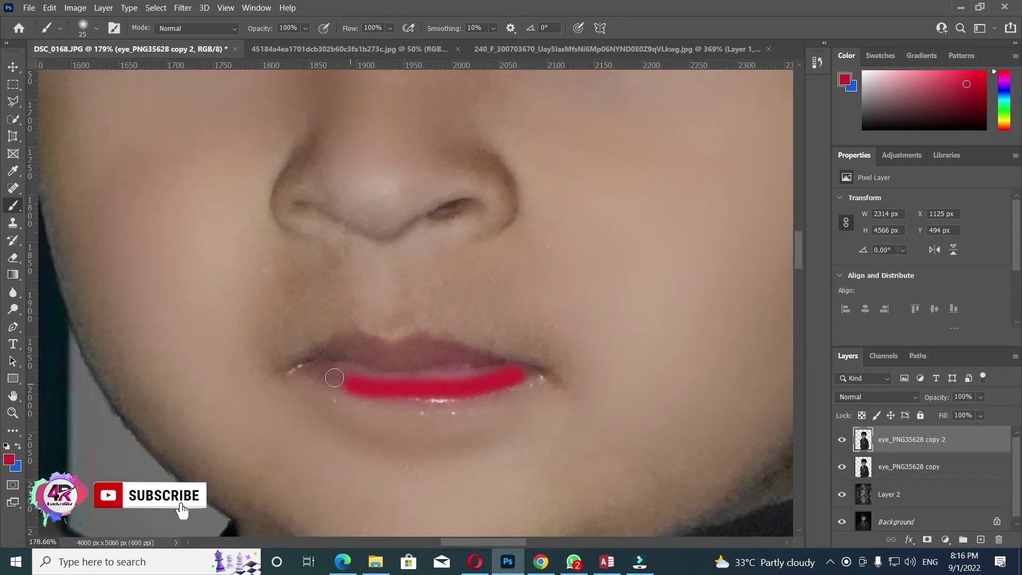
mouse_move(358, 340)
left_mouse_down()
mouse_move(514, 366)
mouse_move(363, 377)
mouse_move(351, 360)
mouse_move(493, 375)
mouse_move(444, 363)
left_mouse_up()
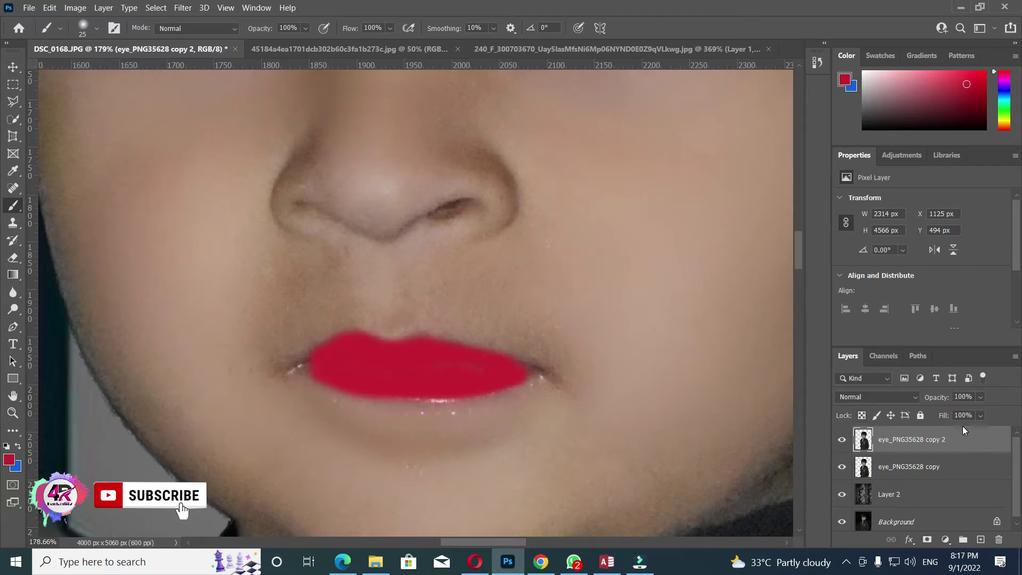
Keep the lip layer at Normal blending and lower its opacity to about 47%.
left_click(878, 398)
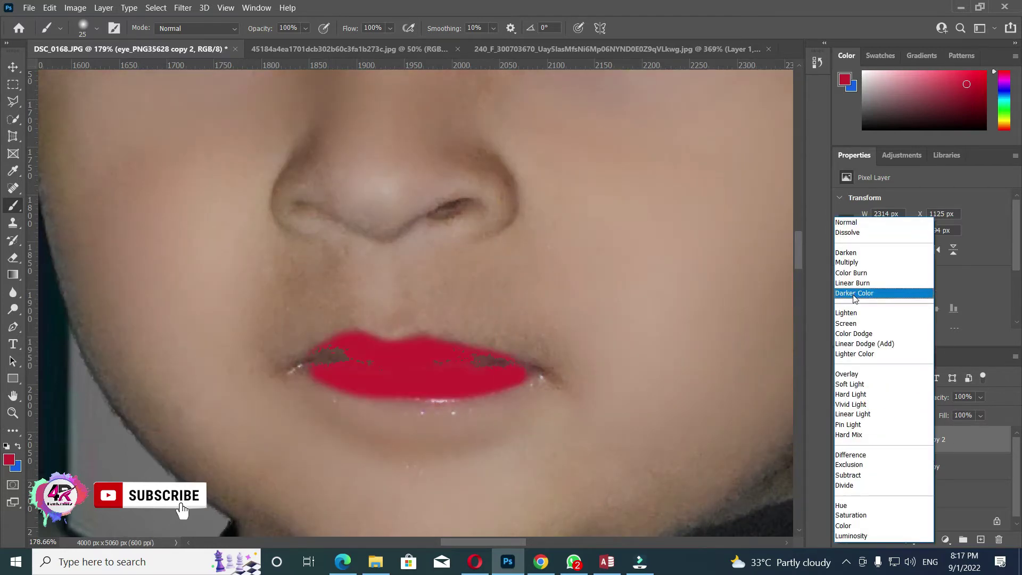
left_click(816, 307)
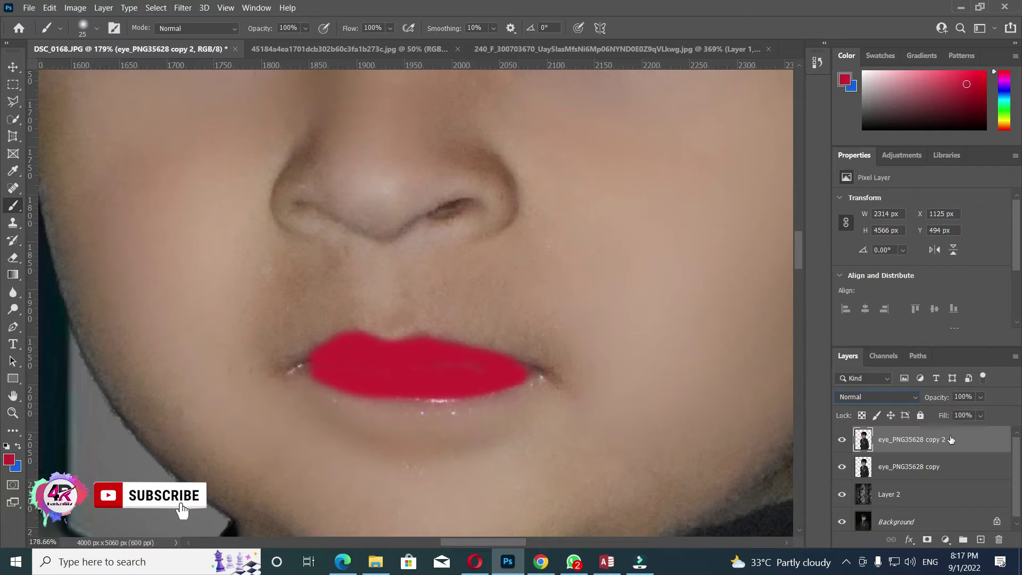
left_click_drag(968, 415, 945, 416)
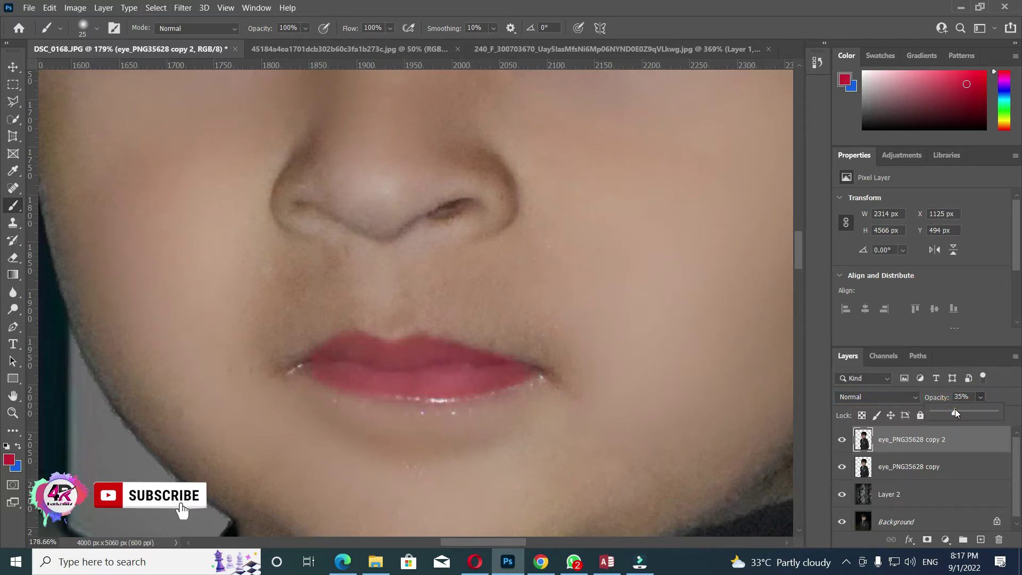
left_click_drag(962, 413, 962, 412)
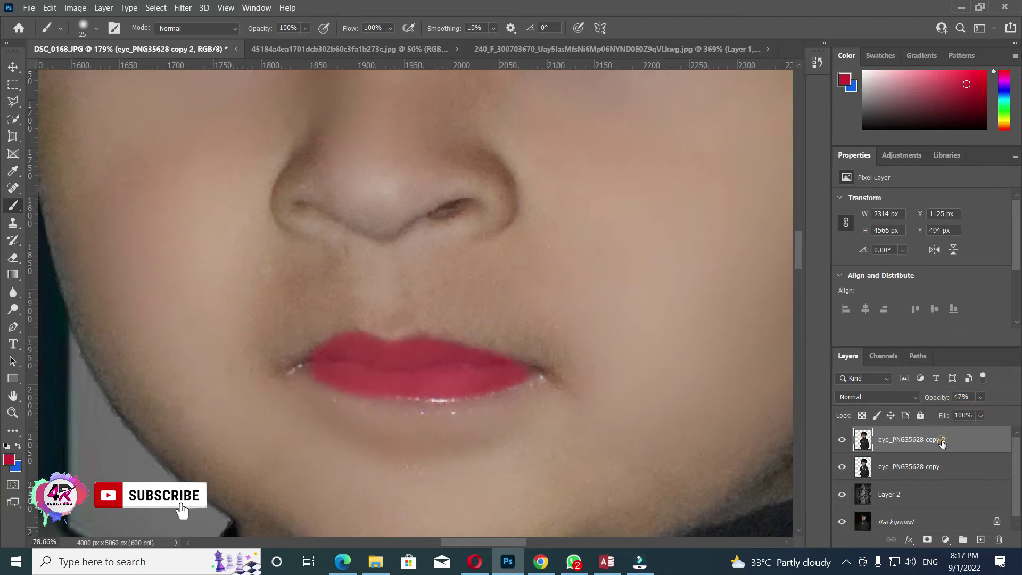
Apply a Gaussian Blur of about 20 px radius to the red lip layer.
left_click(181, 8)
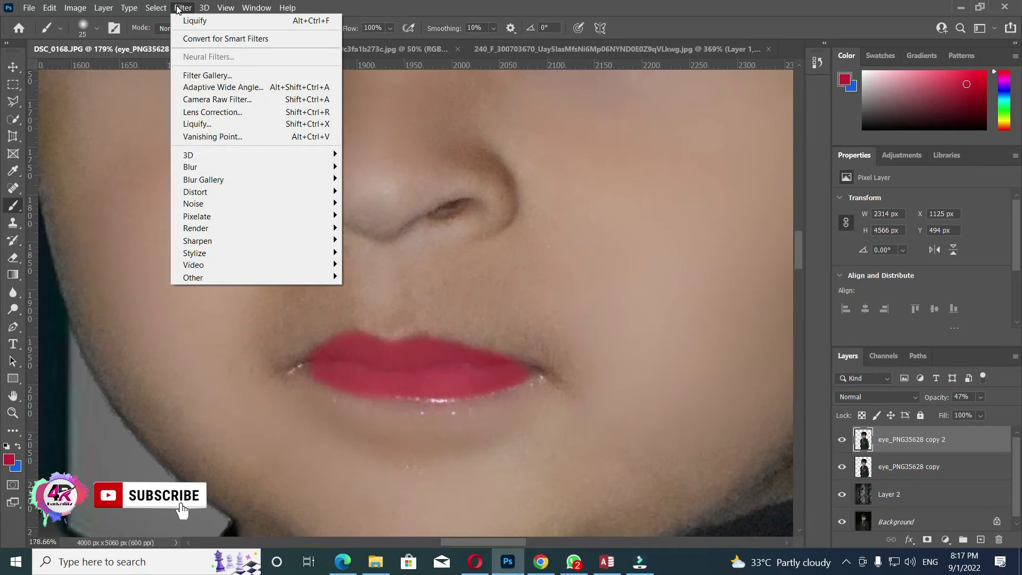
left_click(181, 8)
left_click(156, 7)
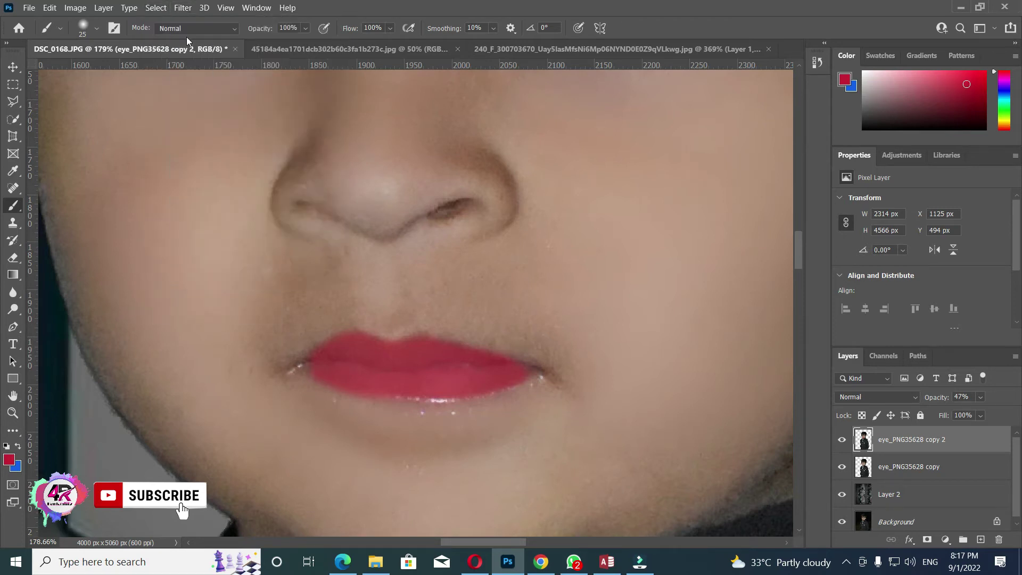
left_click(189, 9)
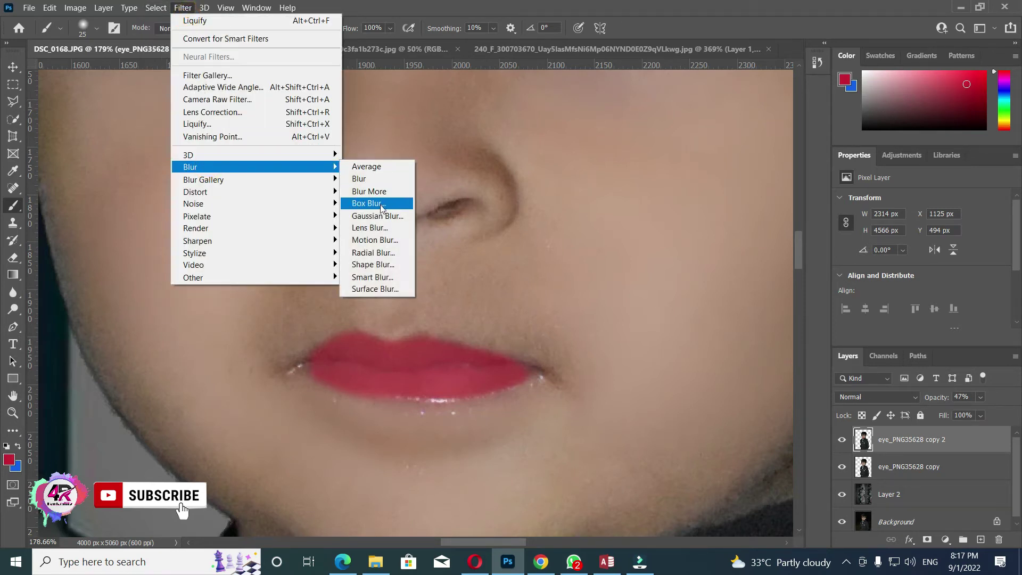
left_click(377, 216)
left_click_drag(436, 302, 467, 302)
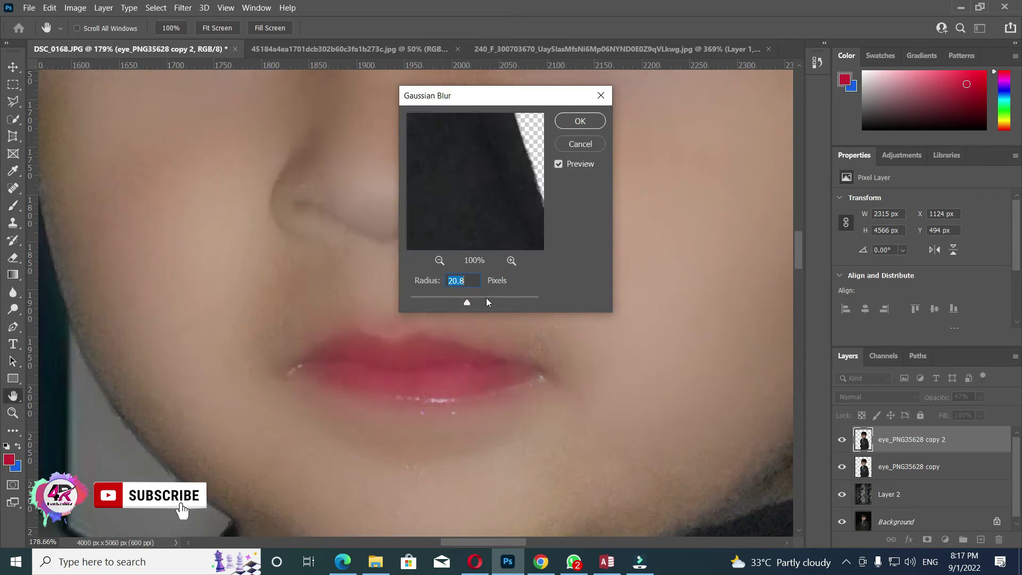
left_click(486, 299)
left_click(580, 121)
Brush red into the lip corner and fade the lip layer to 18% opacity.
key("b")
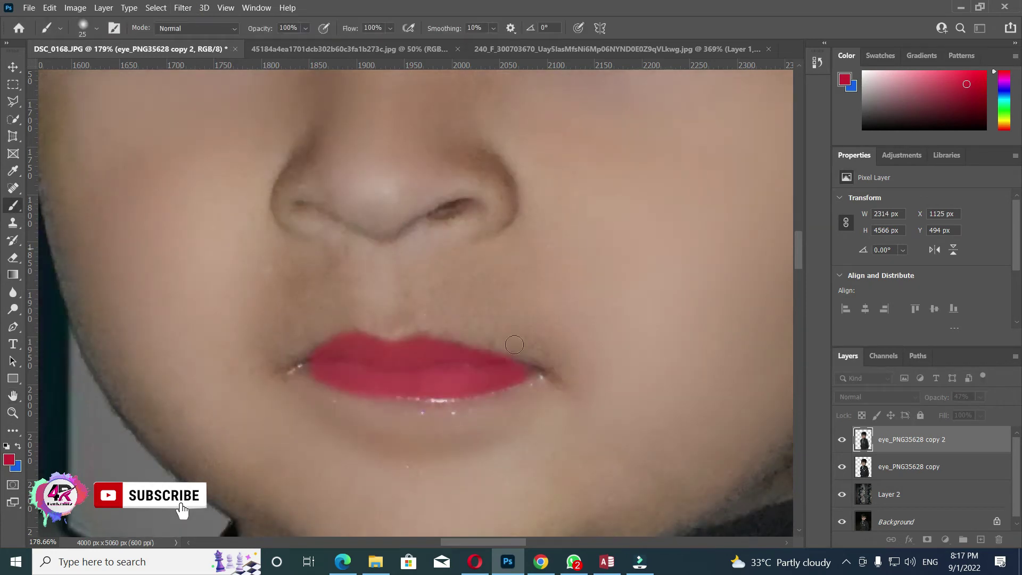
left_click_drag(316, 361, 293, 370)
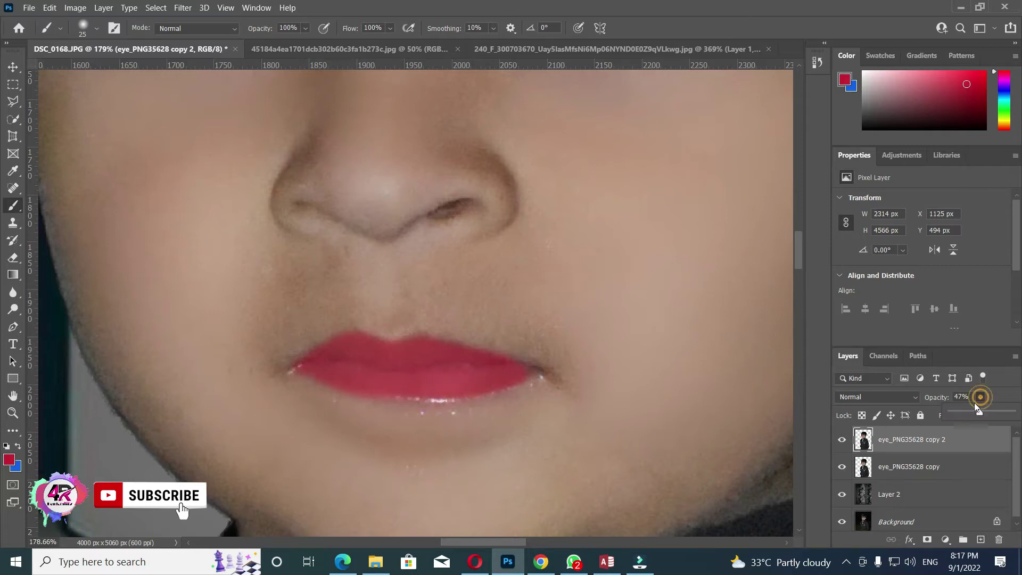
left_click_drag(967, 413, 961, 412)
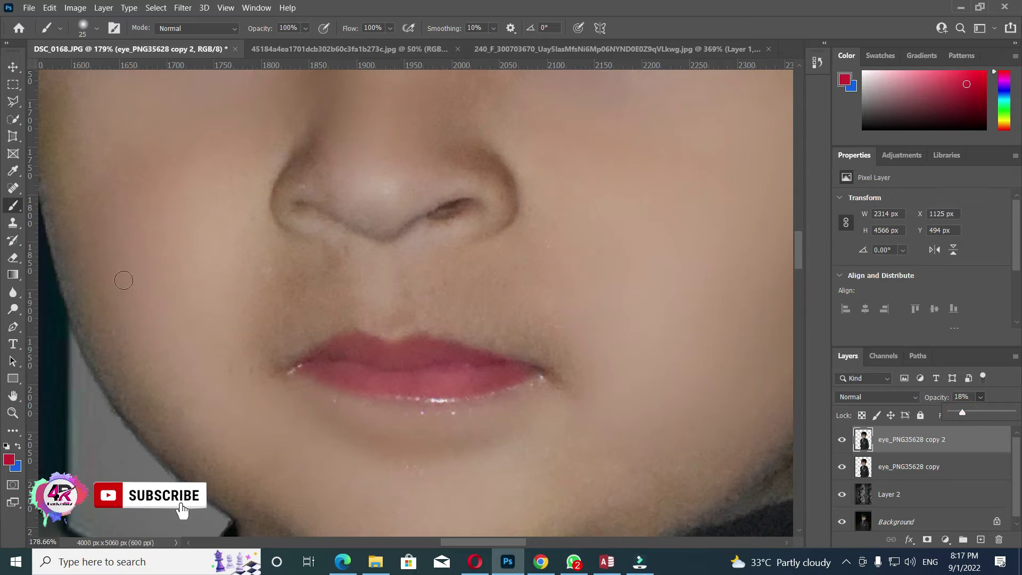
Enable Auto-Select with the Move tool and fade the lip tint to 16% opacity.
left_click(11, 69)
key("ctrl+0")
left_click(77, 28)
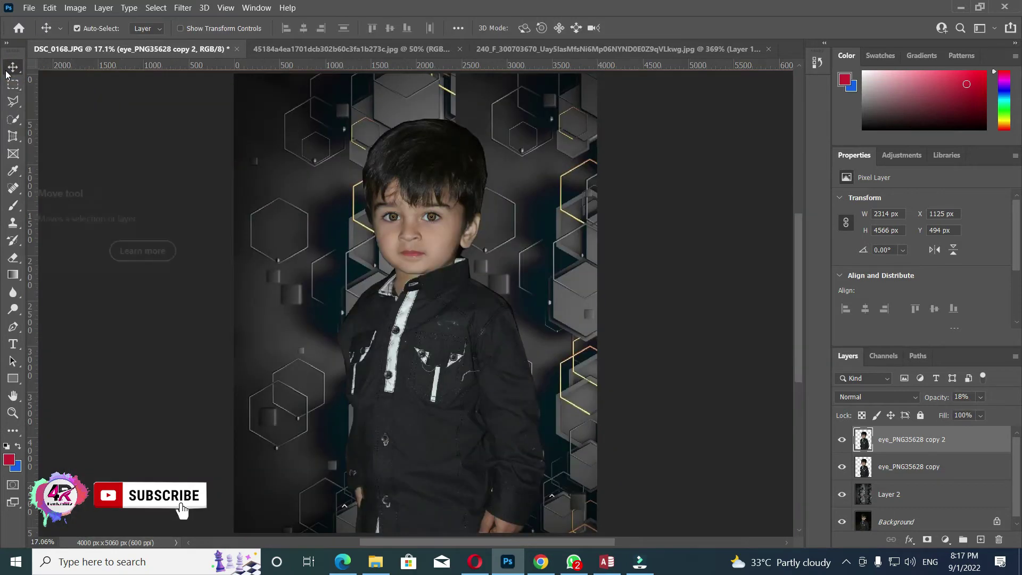
scroll(425, 269, "up", 5)
scroll(434, 295, "up", 1)
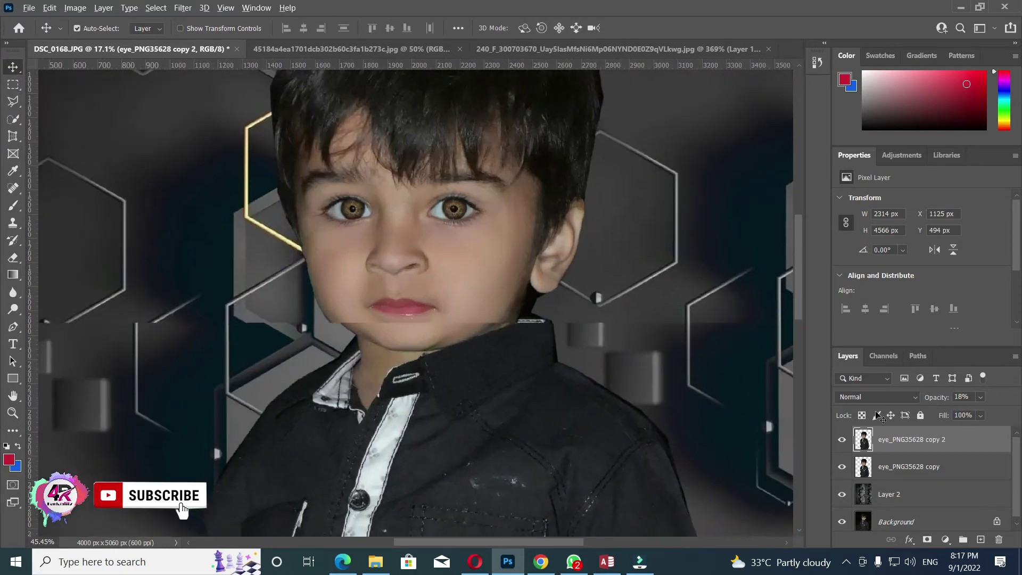
left_click(979, 396)
mouse_move(960, 413)
left_mouse_down()
mouse_move(978, 414)
mouse_move(960, 413)
left_mouse_up()
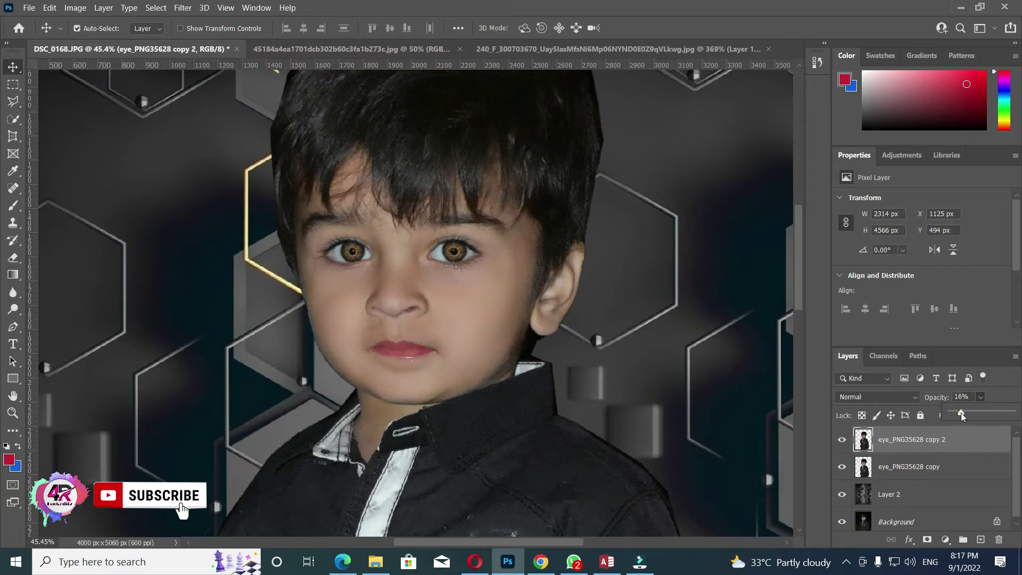
Merge the two eye layers into eye_PNG35628 copy 2 and fit the image on screen.
left_click(915, 468, "shift")
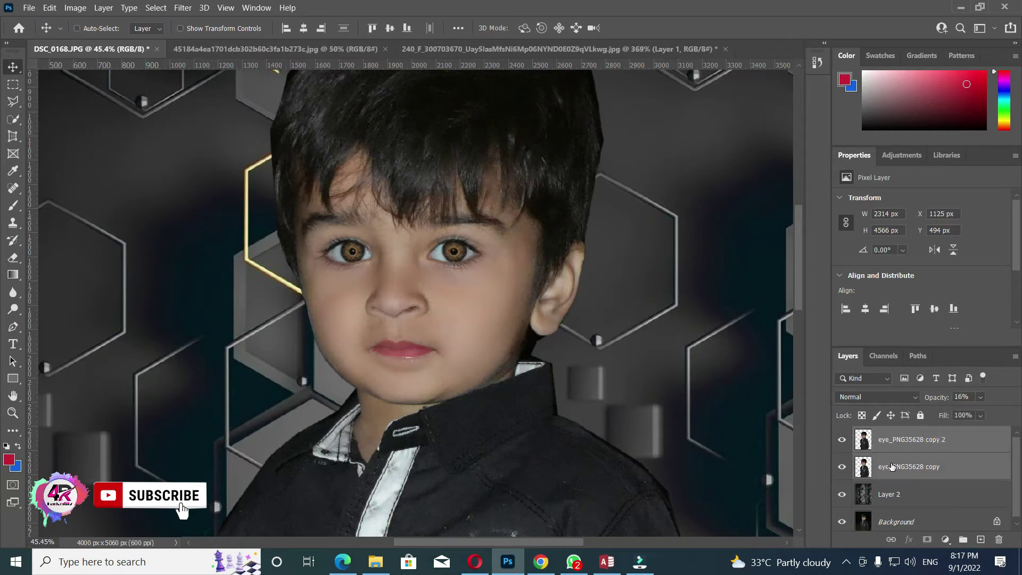
key("ctrl+e")
key("ctrl")
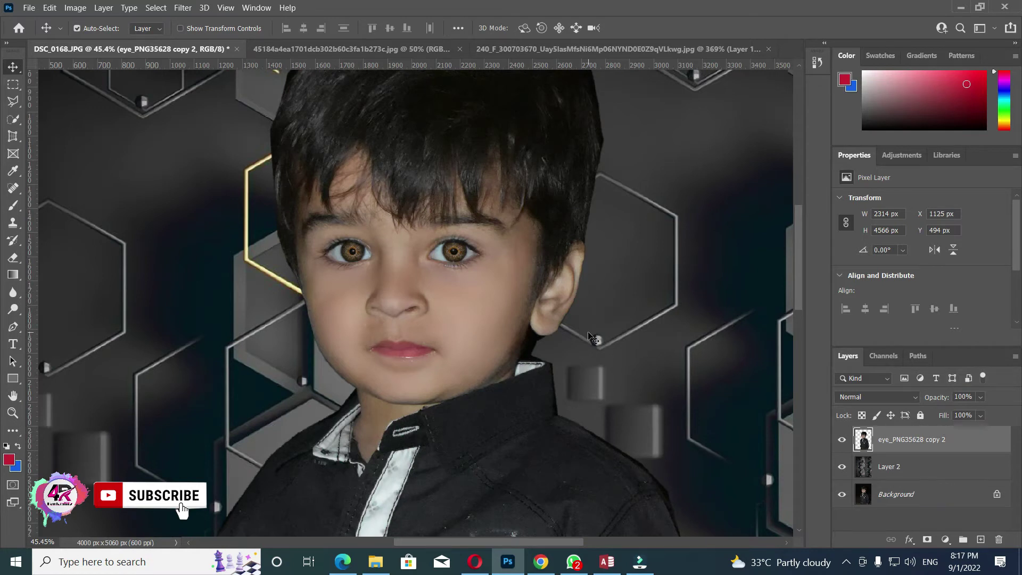
key("ctrl+0")
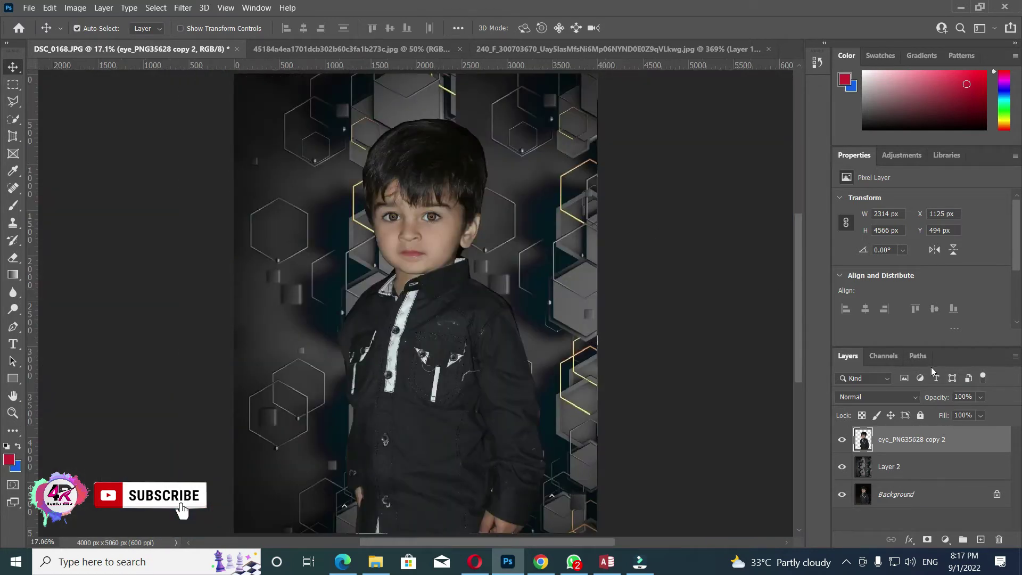
Open the Camera Raw Filter on the boy layer and raise Exposure to +0.30.
left_click(183, 8)
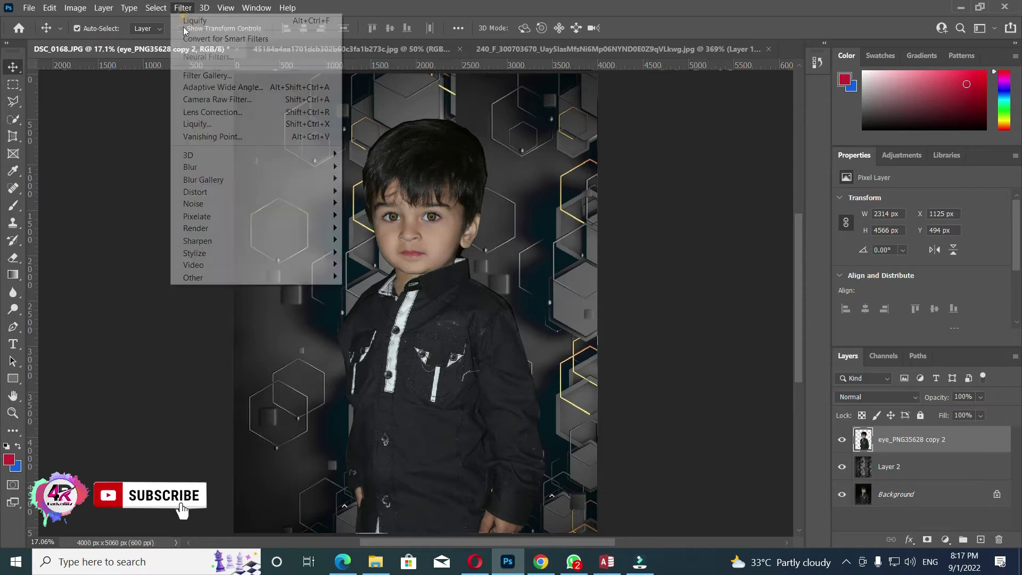
left_click(217, 100)
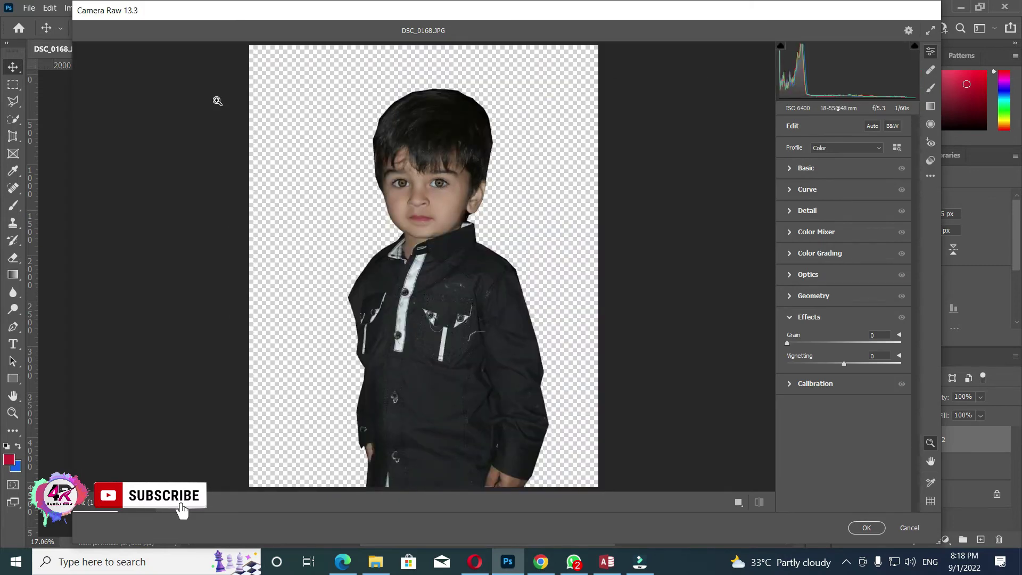
left_click(413, 194)
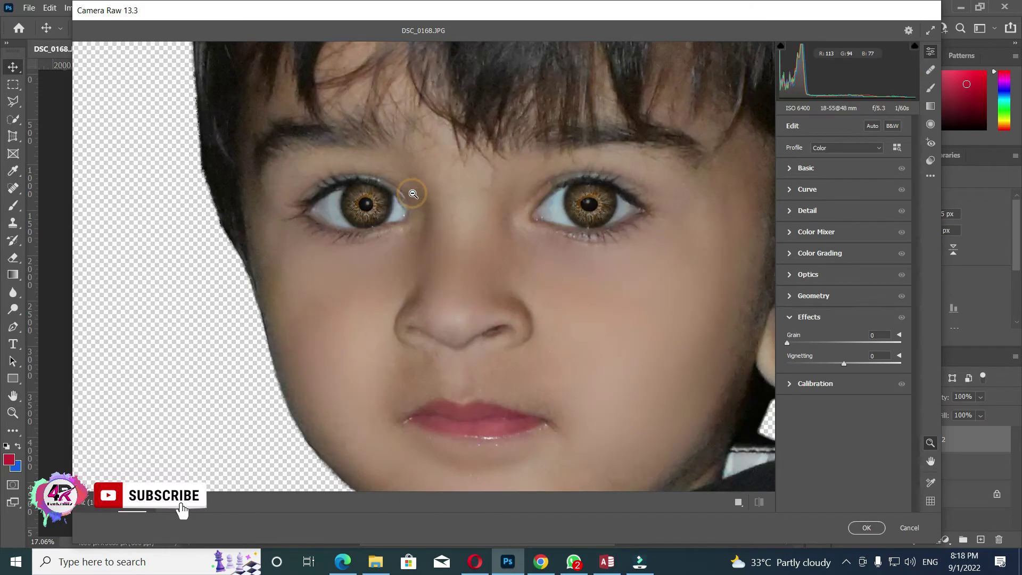
left_click(412, 195, "alt")
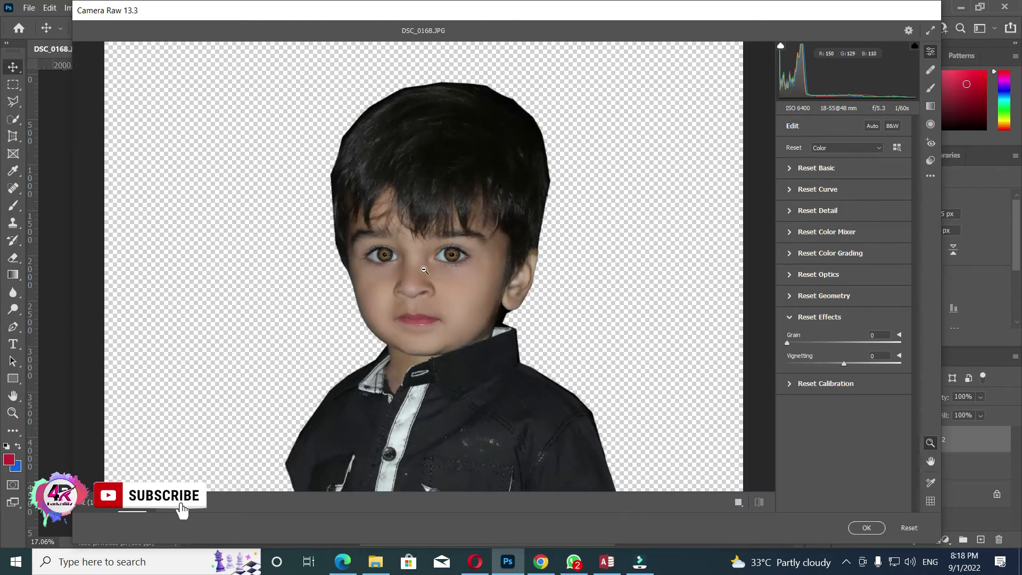
left_click(423, 271)
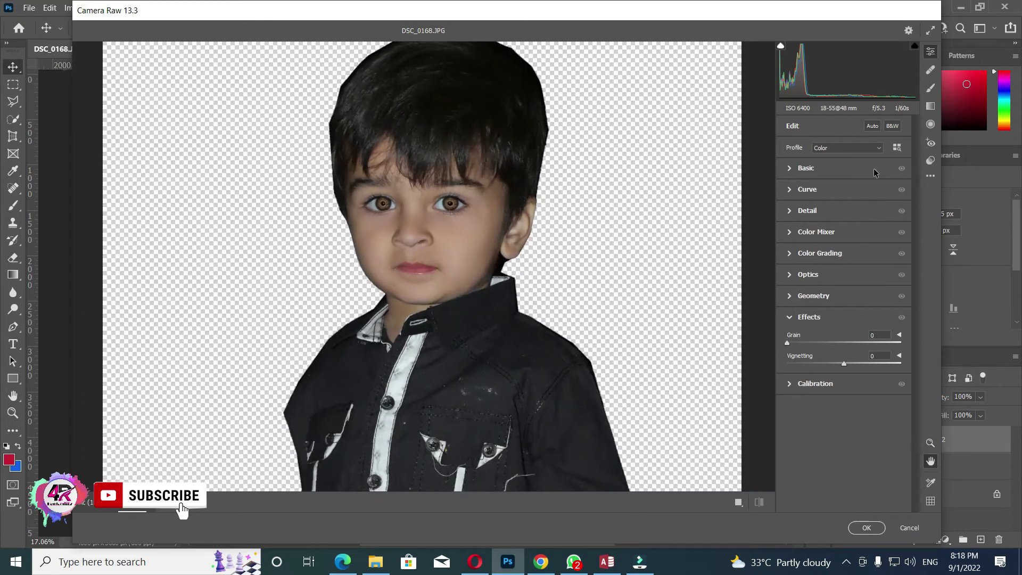
left_click(817, 166)
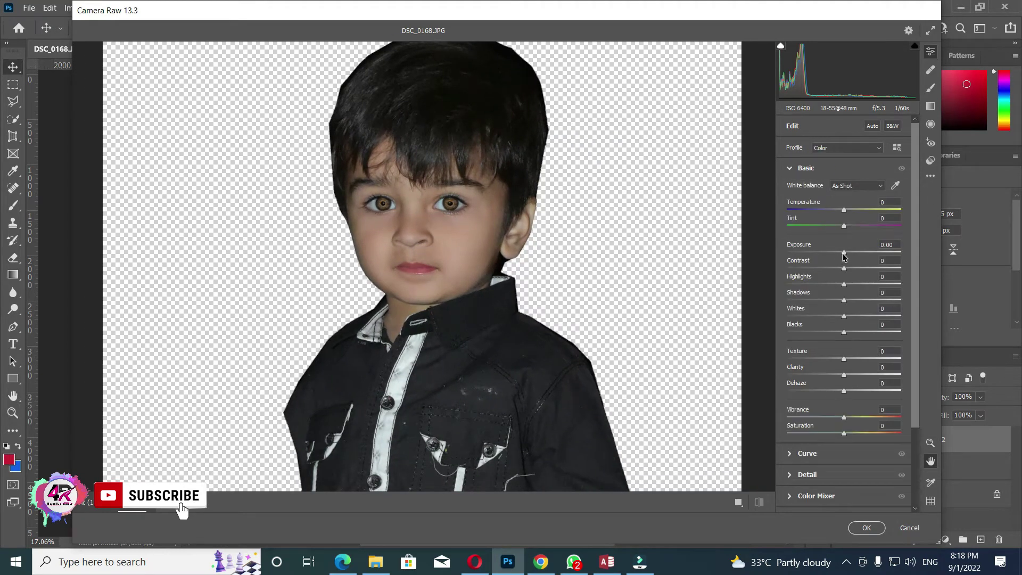
mouse_move(843, 252)
left_mouse_down()
mouse_move(833, 269)
mouse_move(847, 268)
left_mouse_up()
Add clarity and sharpening, with noise reduction reset to zero.
scroll(843, 324, "down", 2)
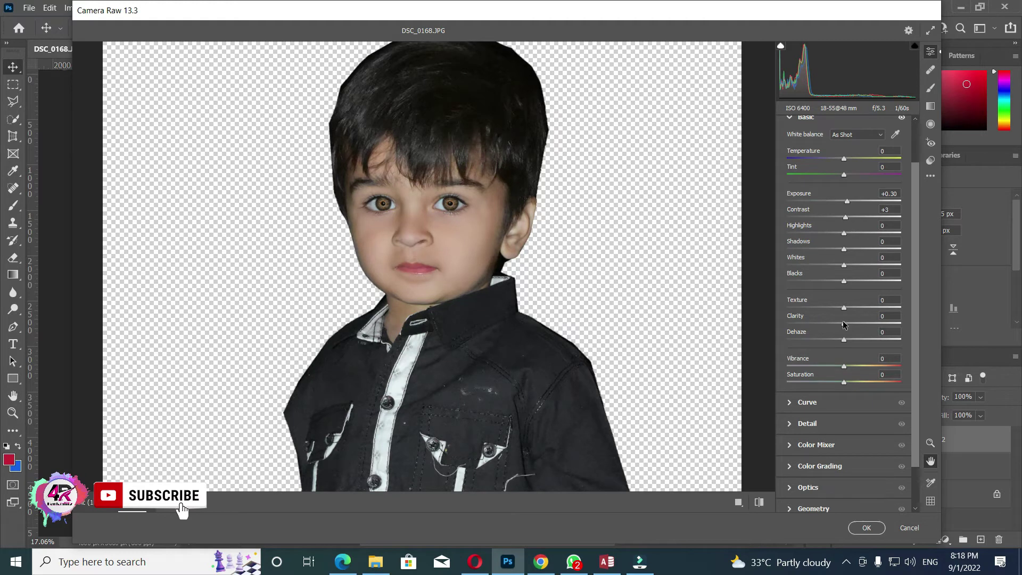
left_click(849, 323)
scroll(841, 341, "down", 1)
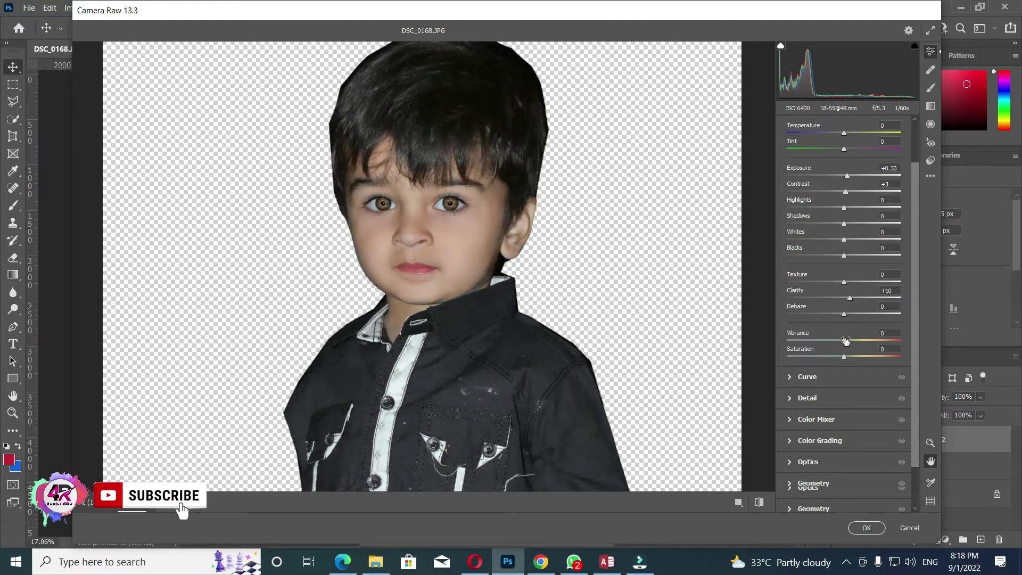
scroll(833, 355, "down", 1)
left_click(813, 373)
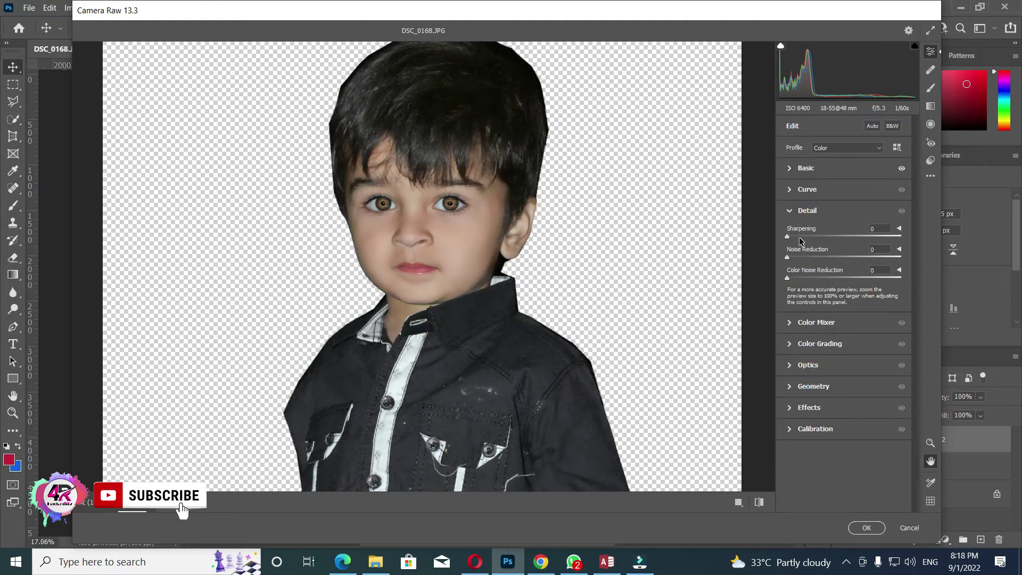
mouse_move(787, 236)
left_mouse_down()
mouse_move(802, 236)
mouse_move(807, 257)
left_mouse_up()
double_click(807, 257)
Deepen the Blacks, shift the Oranges hue slightly, and apply the Camera Raw grade.
left_click(808, 169)
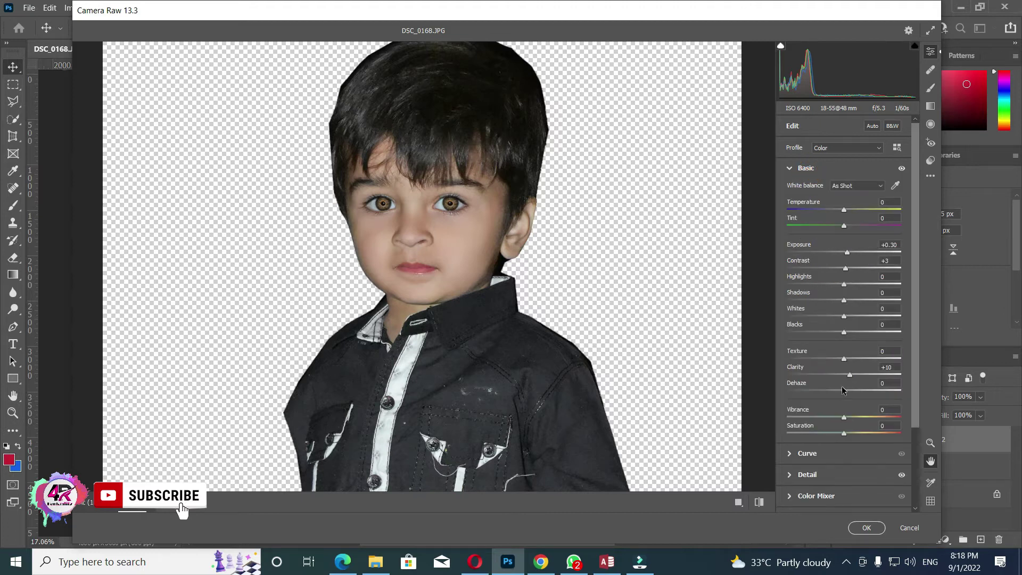
left_click_drag(842, 333, 834, 333)
scroll(835, 373, "down", 3)
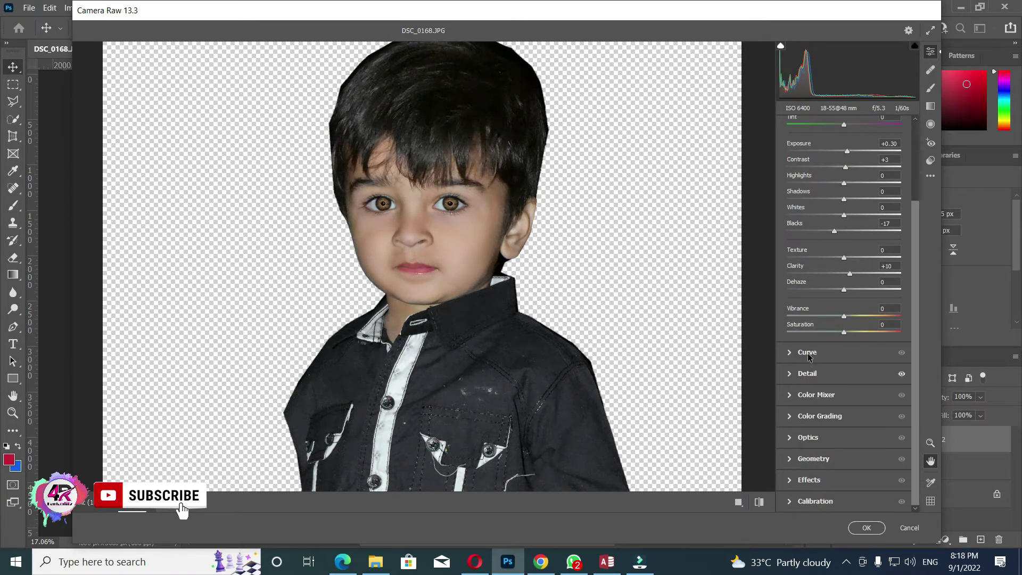
left_click(809, 396)
left_click_drag(841, 310, 833, 311)
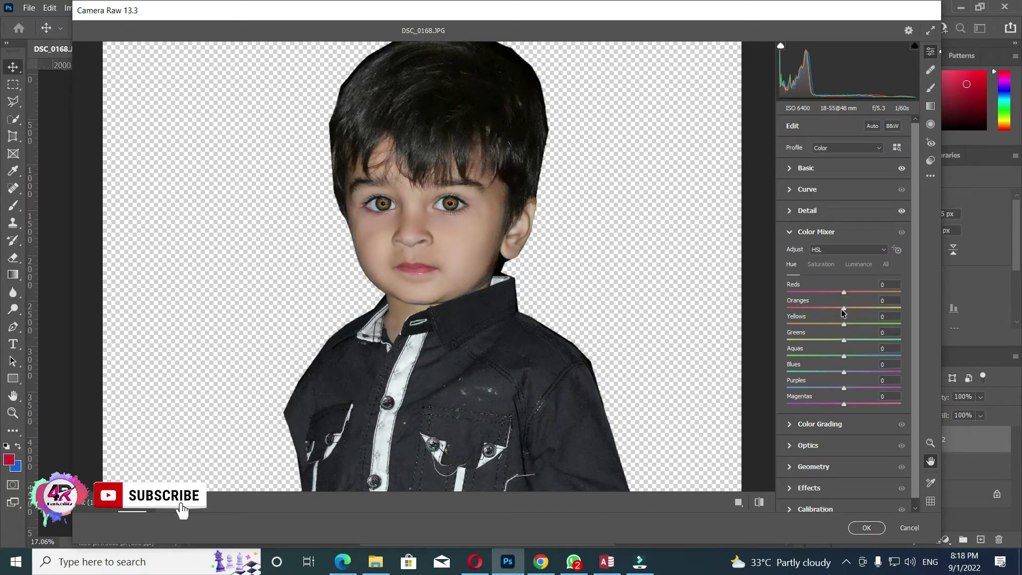
left_click(866, 528)
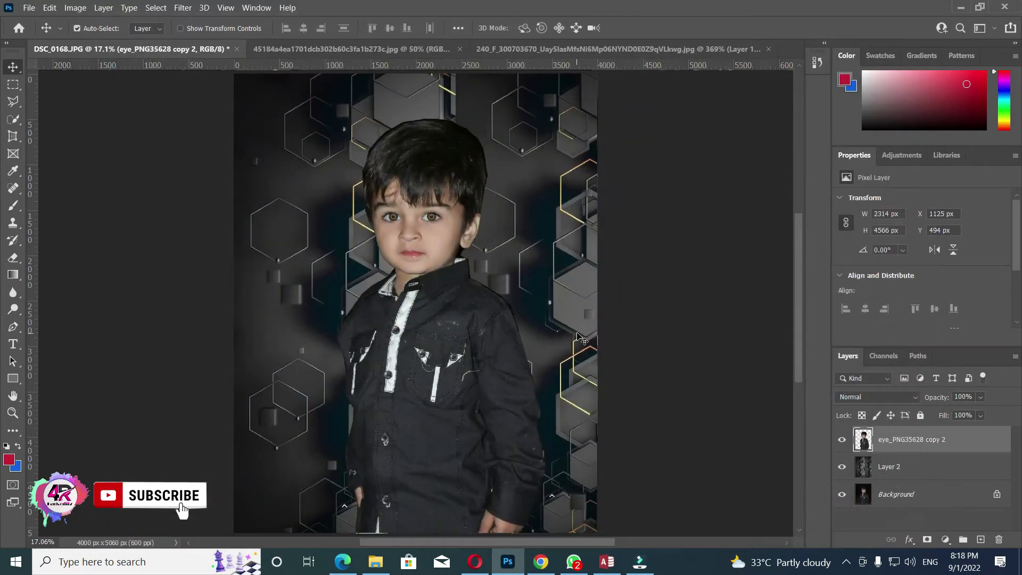
Select the hexagon background Layer 2 and give it a Gaussian Blur of about 3.8 px.
left_click(841, 441)
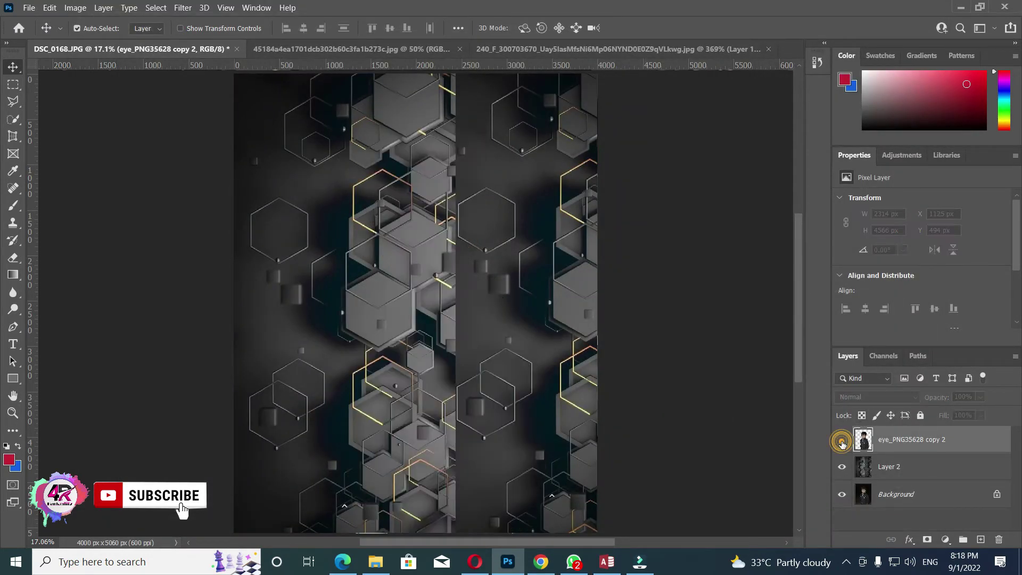
left_click(841, 440)
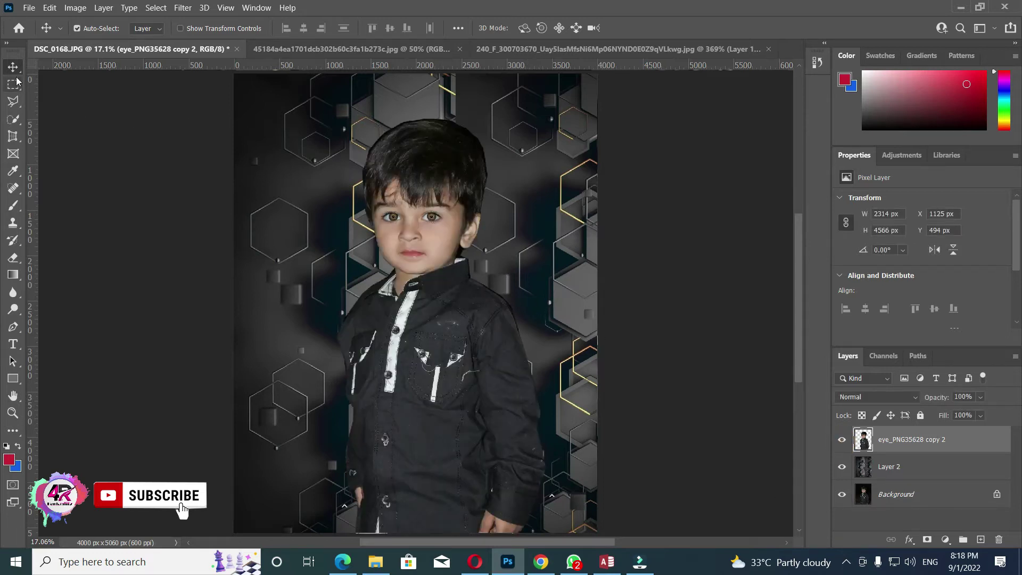
left_click(903, 472)
left_click(897, 437)
left_click(886, 471)
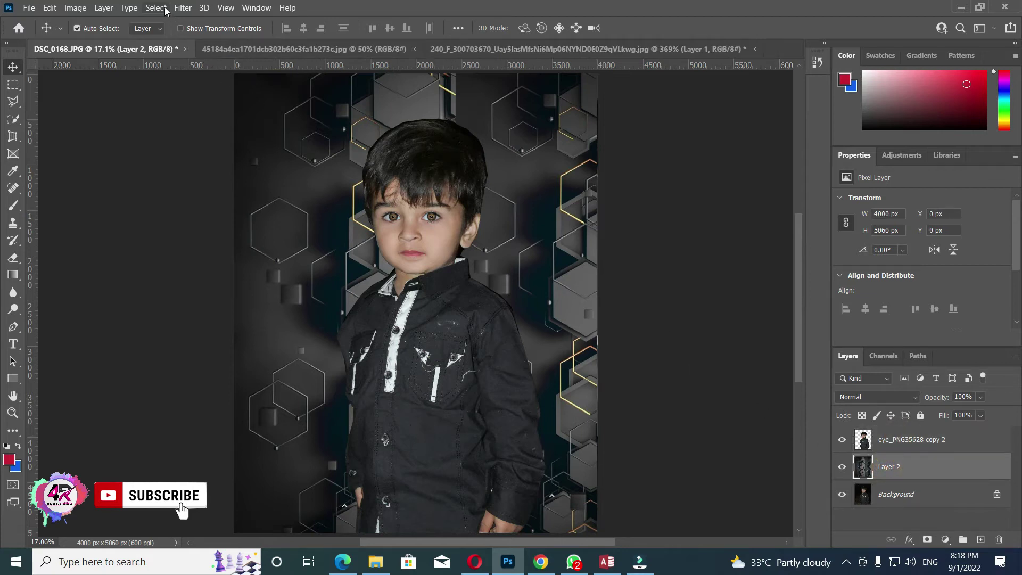
left_click(183, 8)
left_click(397, 216)
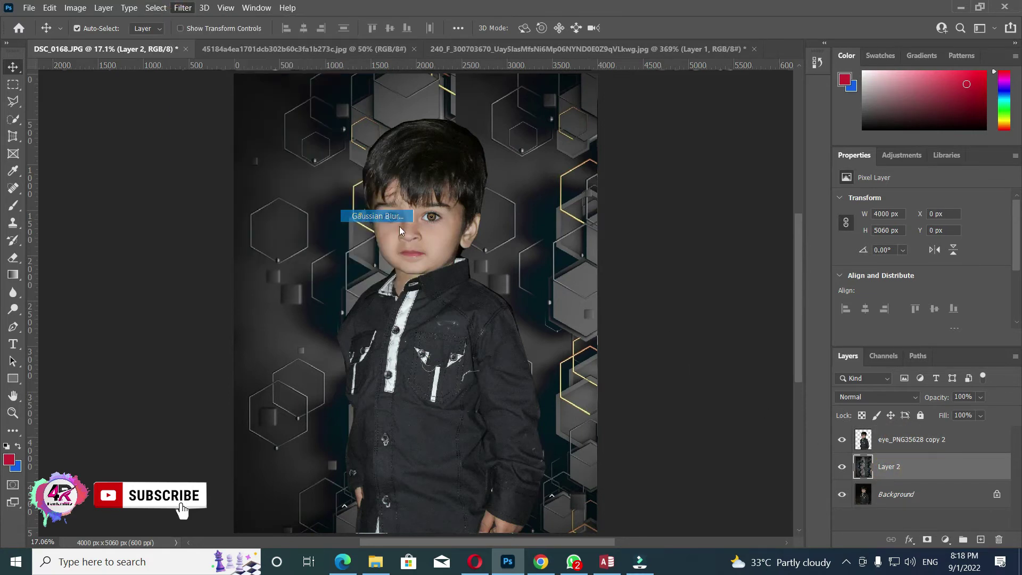
left_click_drag(502, 110, 763, 138)
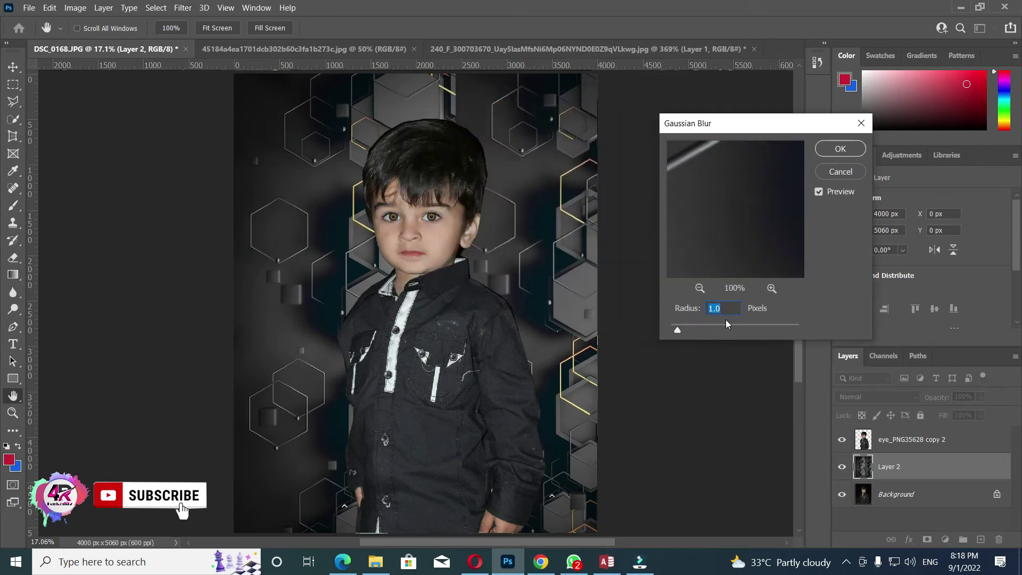
left_click_drag(697, 323, 701, 324)
left_click(833, 150)
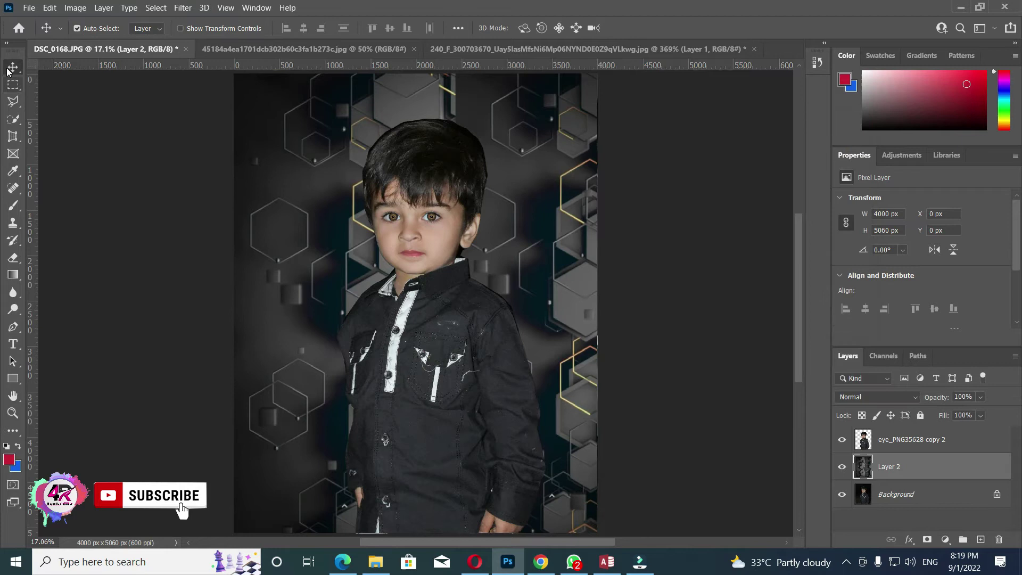
Bring the wings image into DSC_0168 and enlarge it behind the boy.
left_click(460, 49)
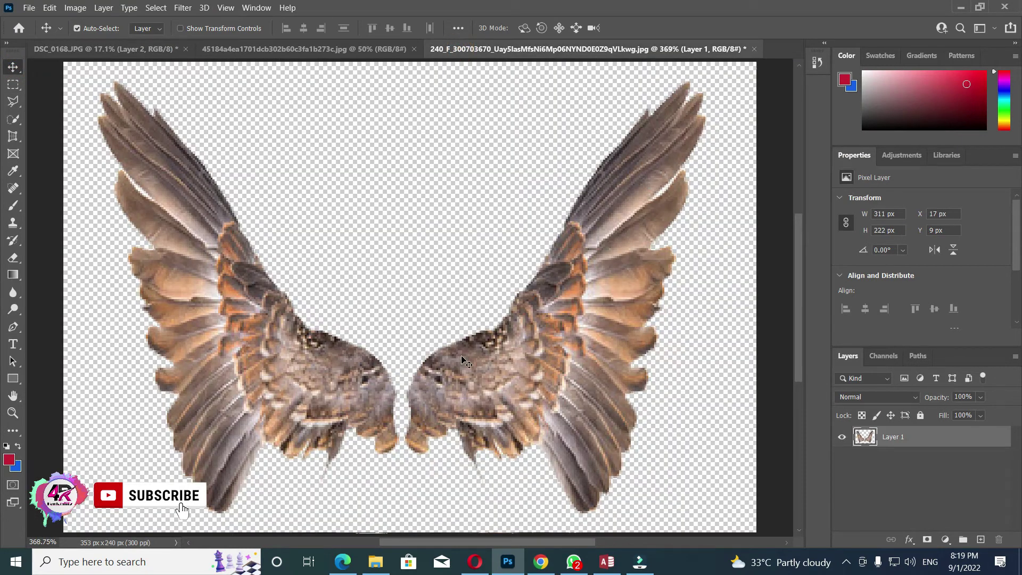
mouse_move(535, 359)
left_mouse_down()
mouse_move(151, 49)
mouse_move(424, 259)
left_mouse_up()
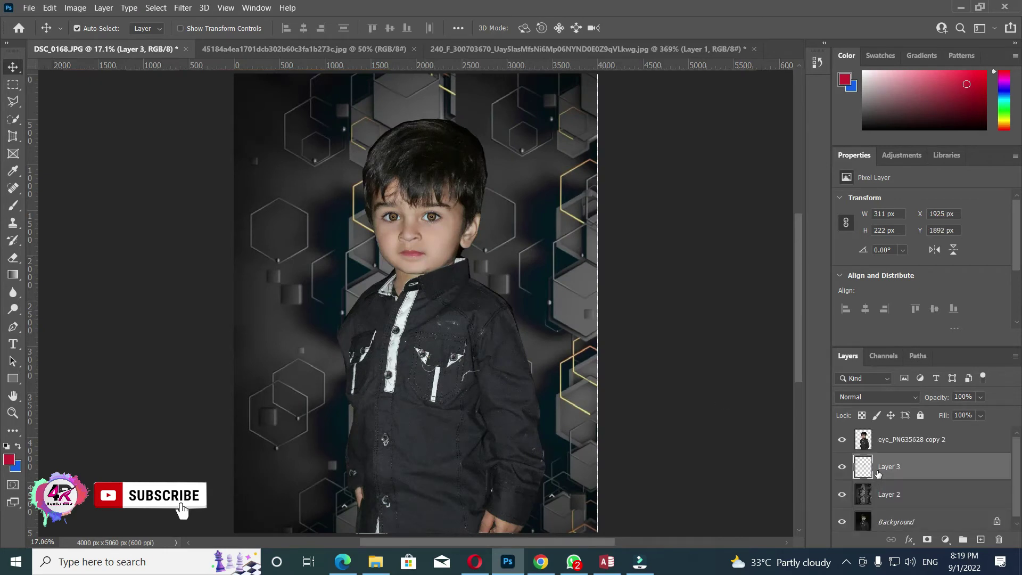
key("ctrl+t")
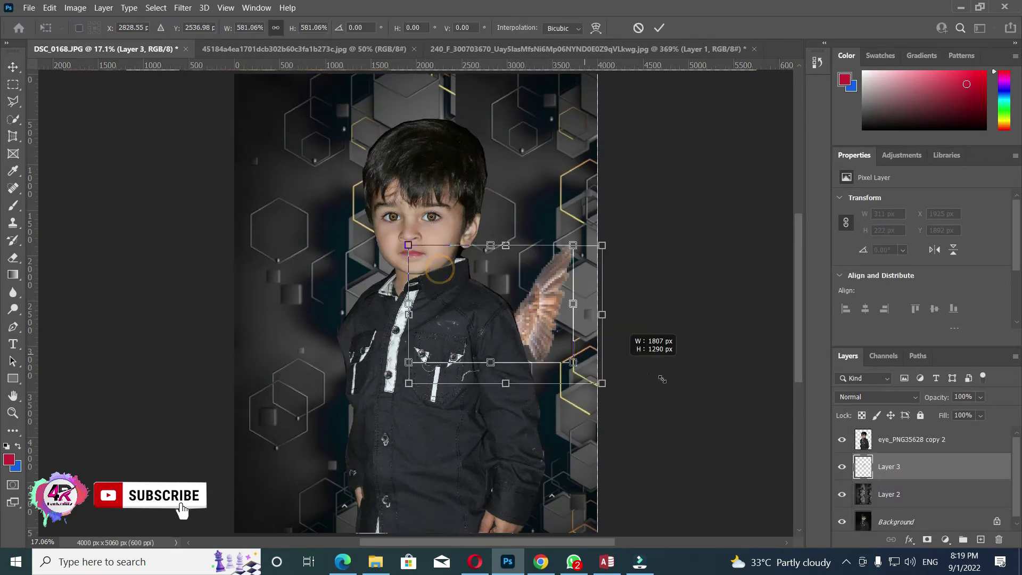
left_click_drag(437, 265, 685, 441)
mouse_move(591, 399)
left_mouse_down()
mouse_move(442, 307)
mouse_move(475, 312)
left_mouse_up()
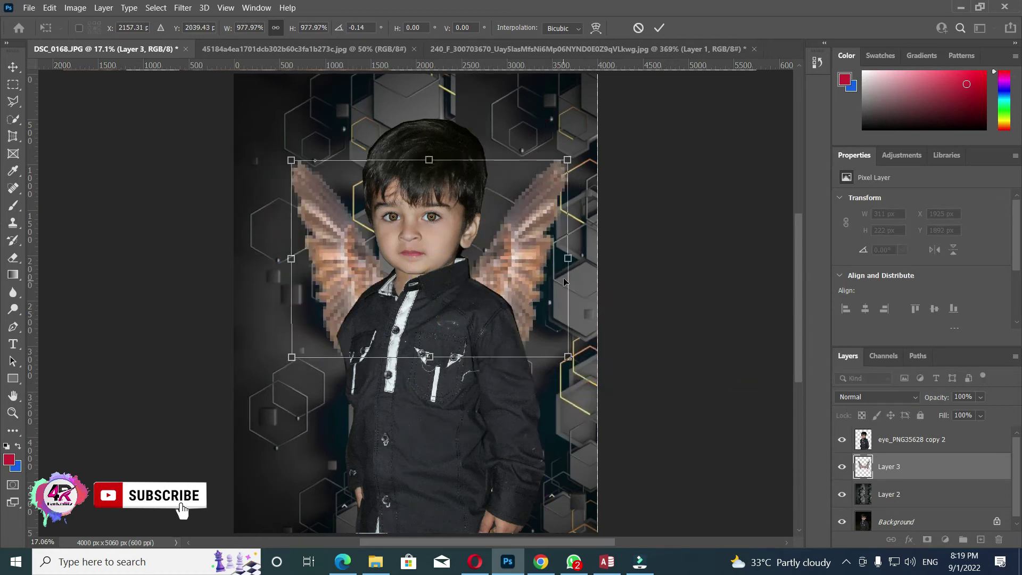
mouse_move(569, 260)
left_mouse_down()
mouse_move(659, 251)
mouse_move(603, 260)
mouse_move(652, 248)
mouse_move(658, 273)
left_mouse_up()
Tilt the wings slightly, commit the transform, and hide the boy layer.
left_click_drag(539, 299, 553, 282)
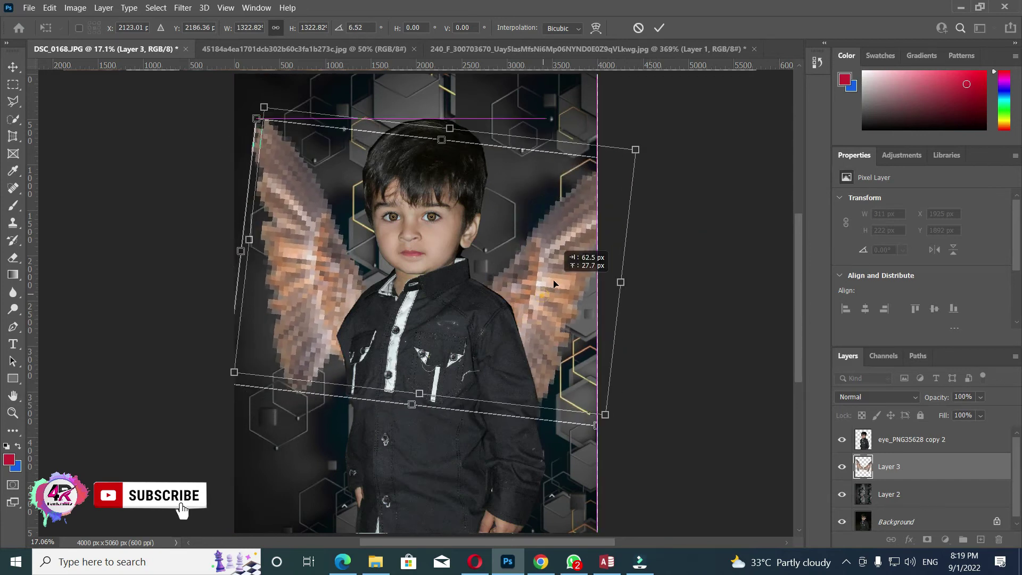
left_click_drag(644, 287, 630, 270)
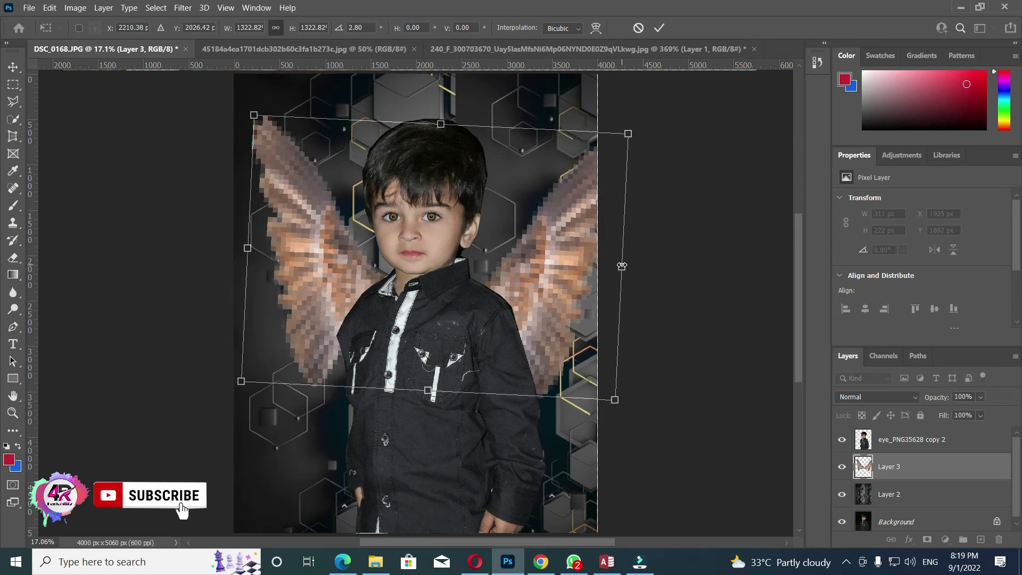
double_click(563, 269)
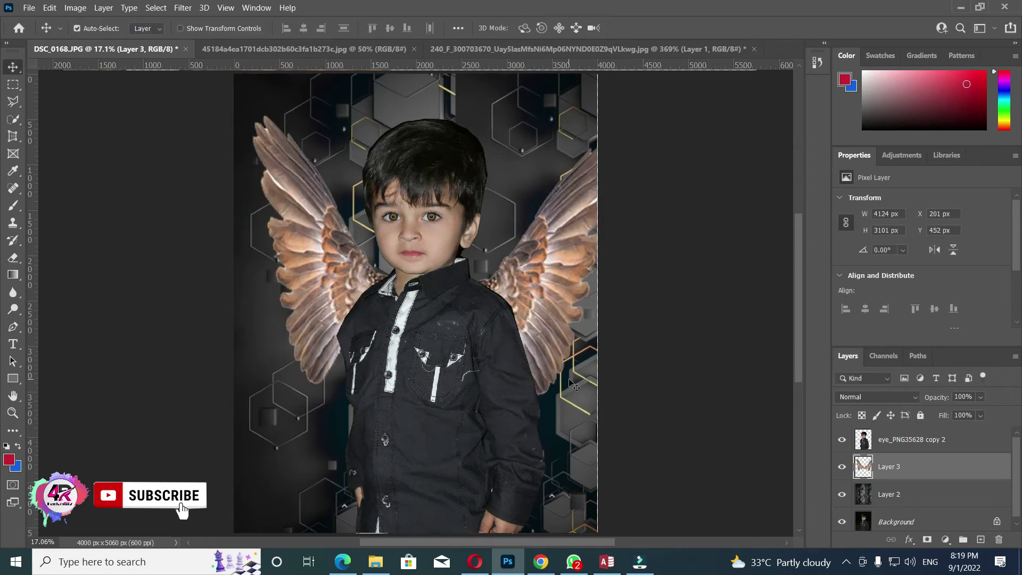
left_click(843, 439)
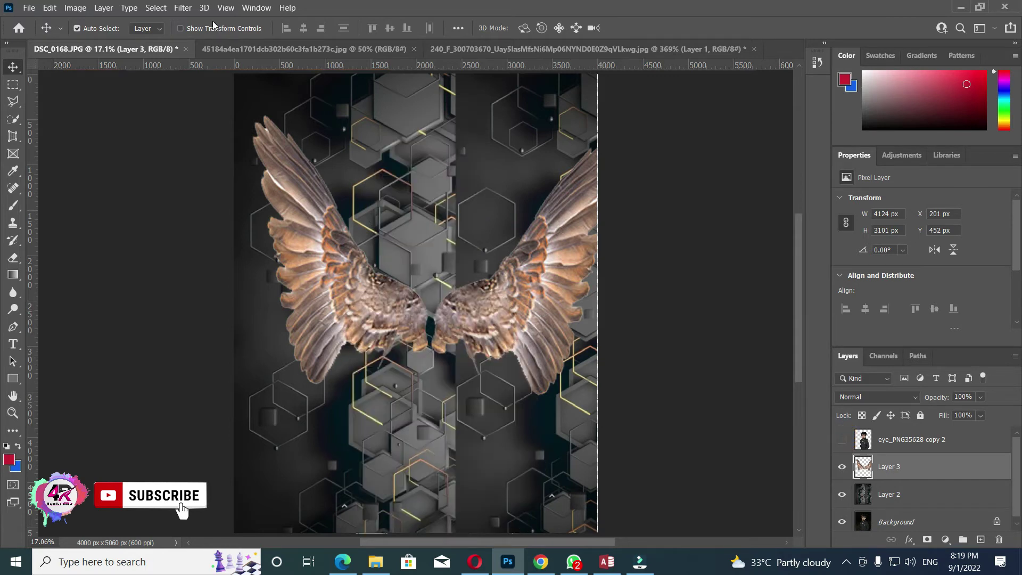
Open the Camera Raw Filter on the wings, raise Clarity and lower Exposure.
left_click(182, 8)
left_click(217, 100)
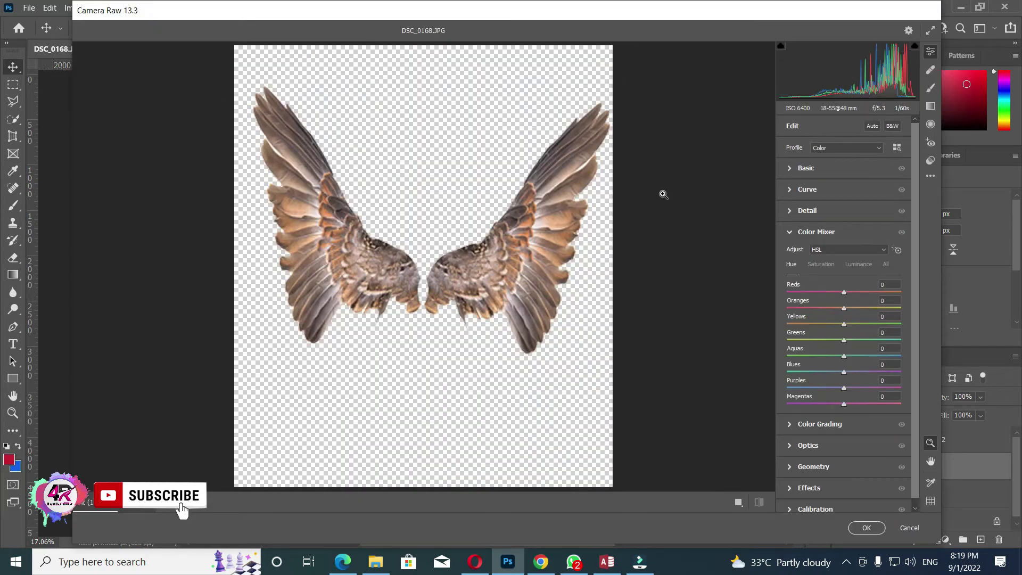
left_click(804, 168)
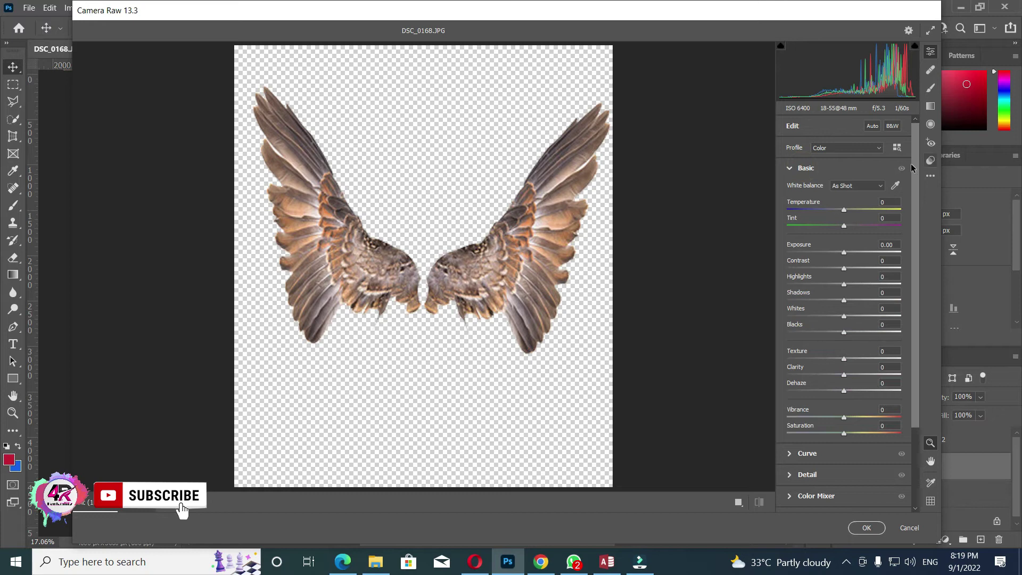
left_click(857, 375)
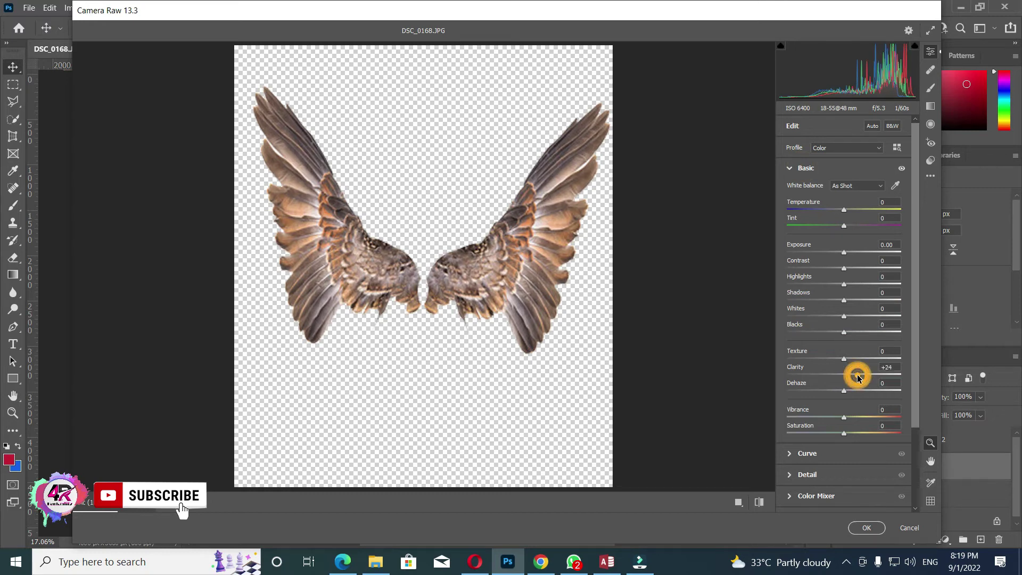
left_click_drag(844, 253, 838, 255)
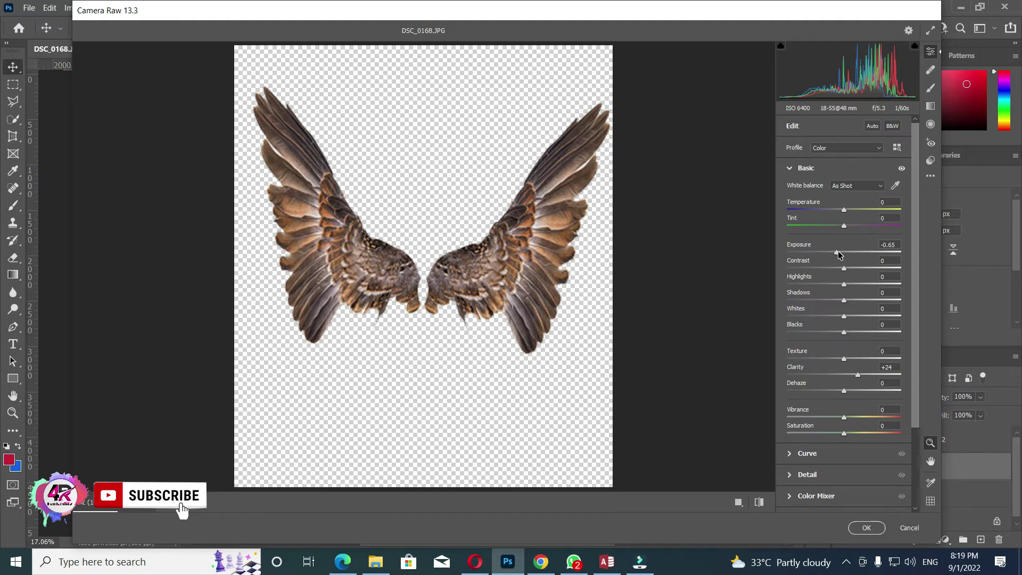
scroll(823, 397, "down", 3)
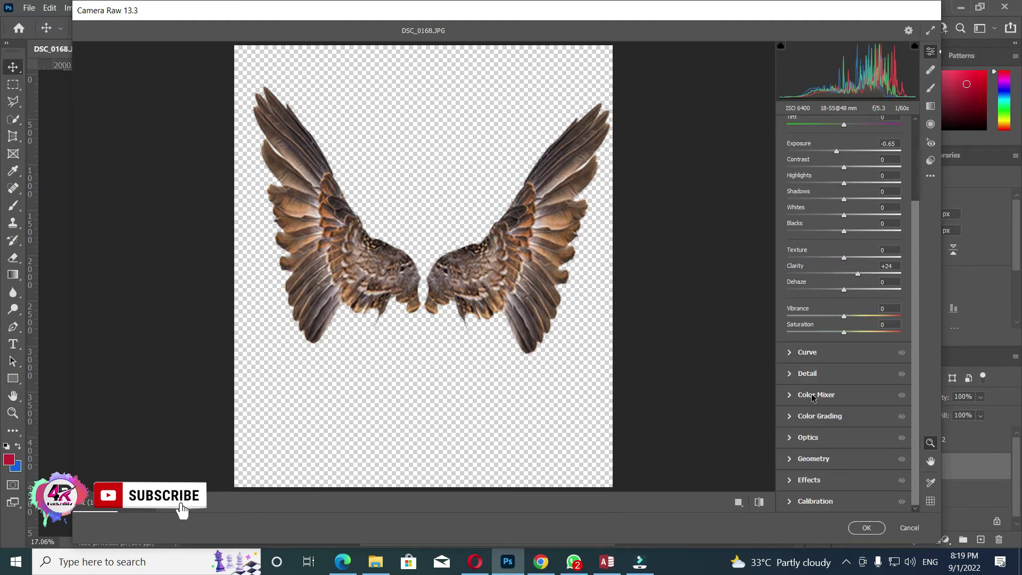
In the colour mixer, shift the oranges toward red and adjust the greens hue.
left_click(813, 395)
mouse_move(843, 310)
left_mouse_down()
mouse_move(824, 309)
mouse_move(873, 295)
left_mouse_up()
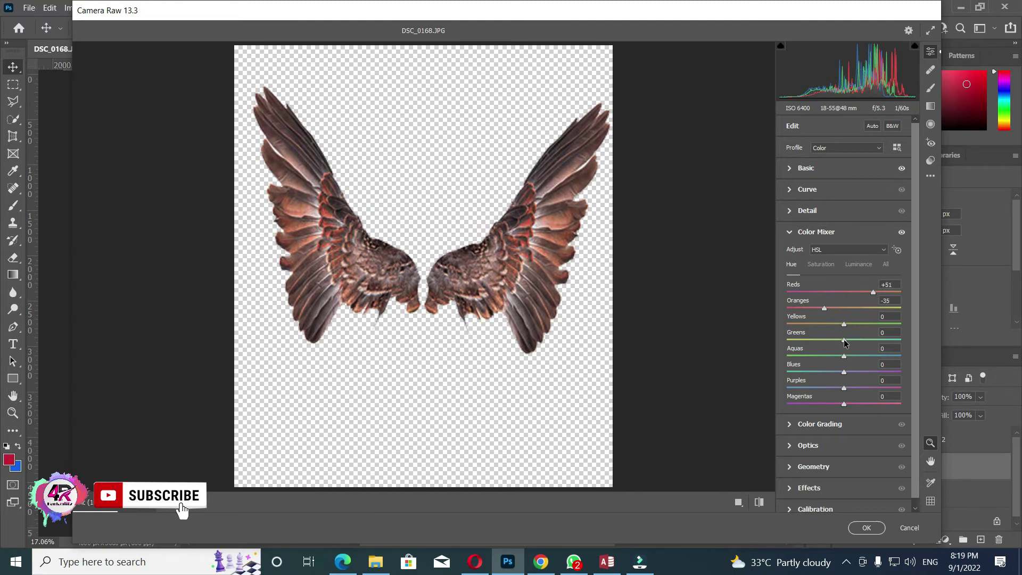
left_click_drag(844, 341, 799, 341)
Desaturate the aquas, blues, purples, magentas and yellows, and slightly reduce the oranges.
left_click(820, 265)
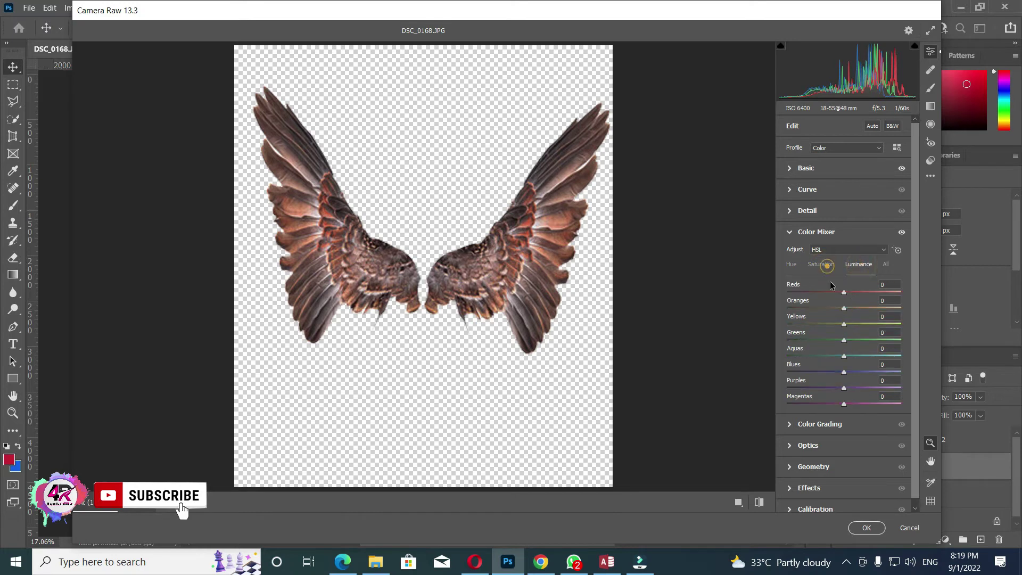
left_click_drag(843, 355, 786, 356)
left_click_drag(844, 371, 786, 372)
left_click_drag(843, 388, 786, 388)
left_click_drag(844, 404, 786, 404)
left_click_drag(843, 324, 790, 325)
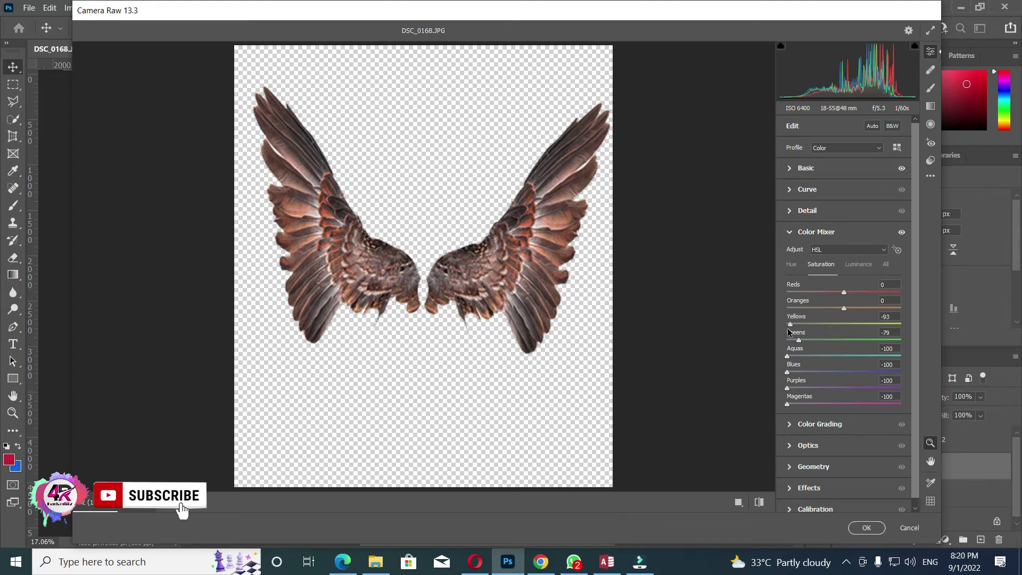
left_click_drag(844, 307, 843, 308)
Add a dark negative vignette to the wings and apply the Camera Raw grade.
left_click(808, 488)
left_click_drag(844, 366, 823, 367)
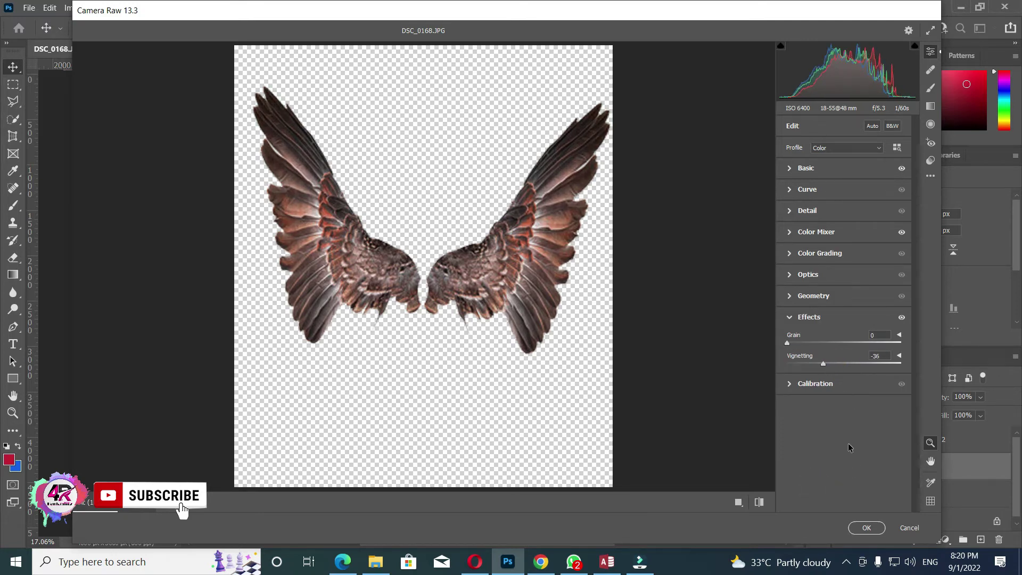
left_click(866, 528)
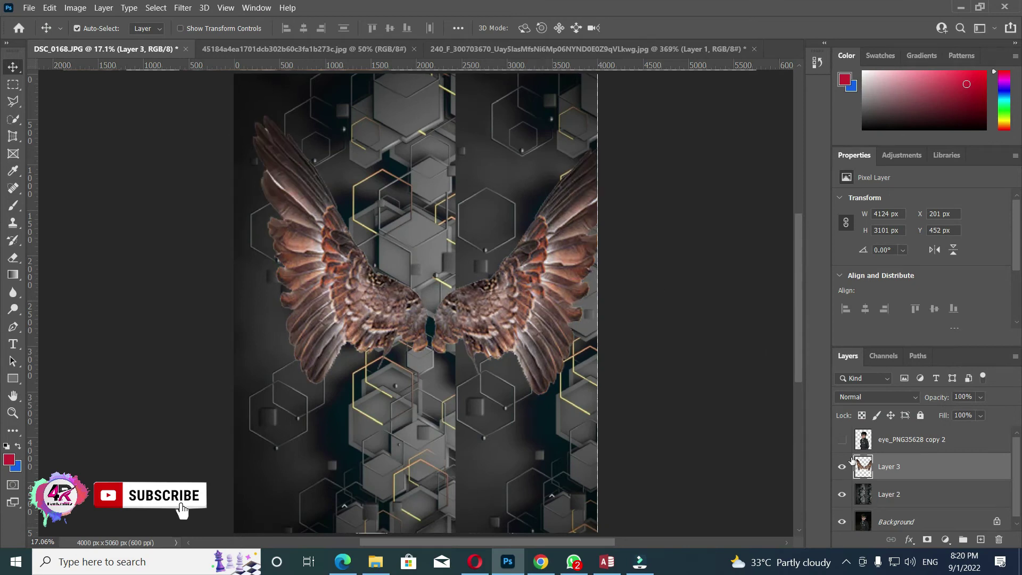
Show the boy again and scale the wings layer up, shifting it up-left.
left_click(842, 440)
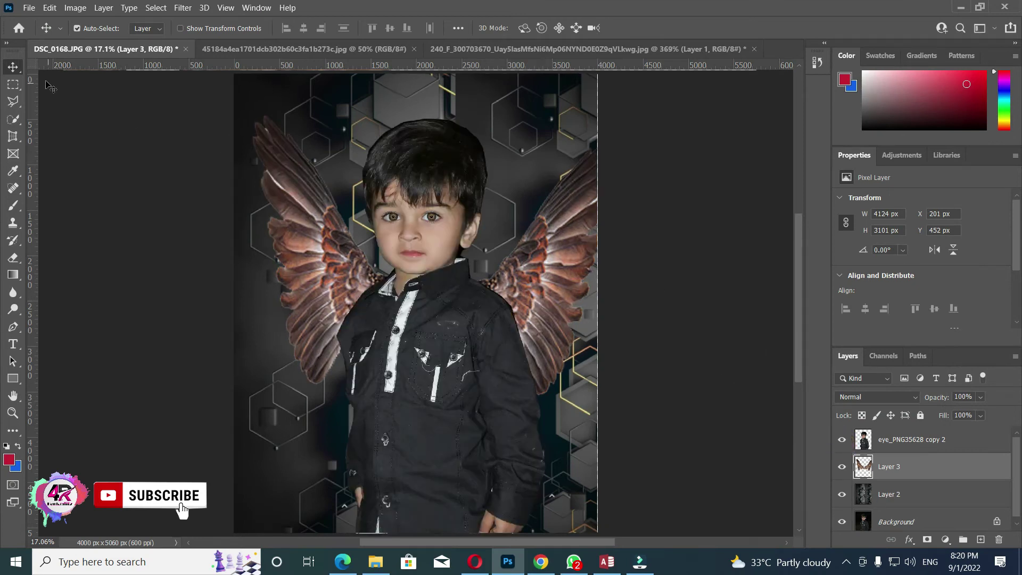
key("ctrl")
key("ctrl+t")
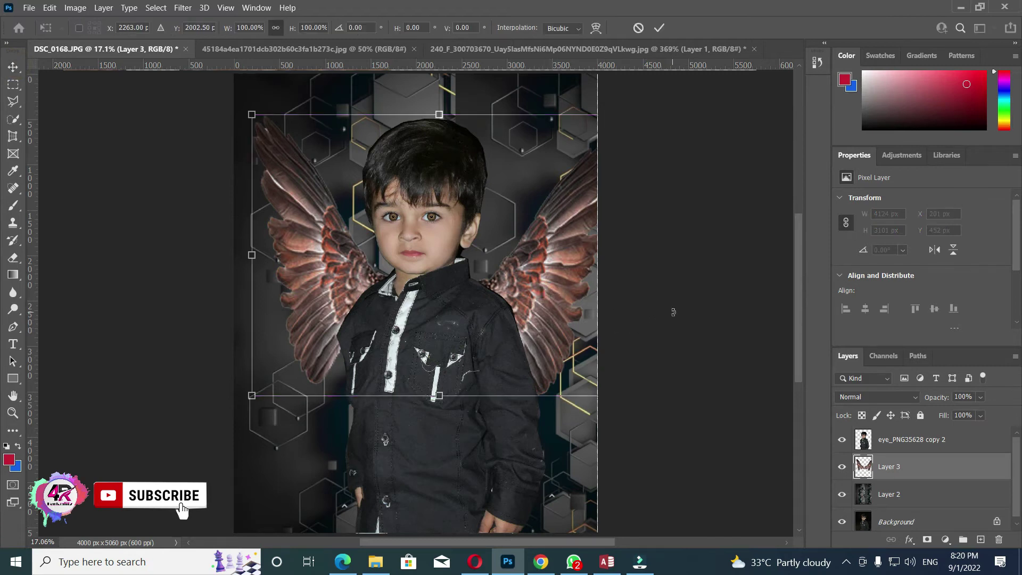
left_click_drag(674, 312, 672, 309)
left_click_drag(628, 396, 678, 409)
left_click_drag(586, 351, 568, 343)
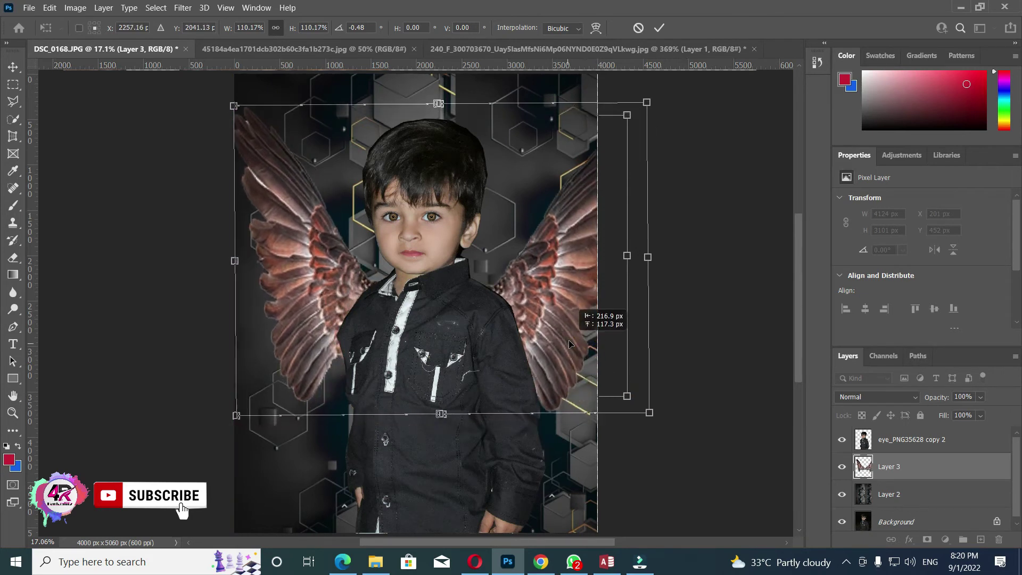
key("Return")
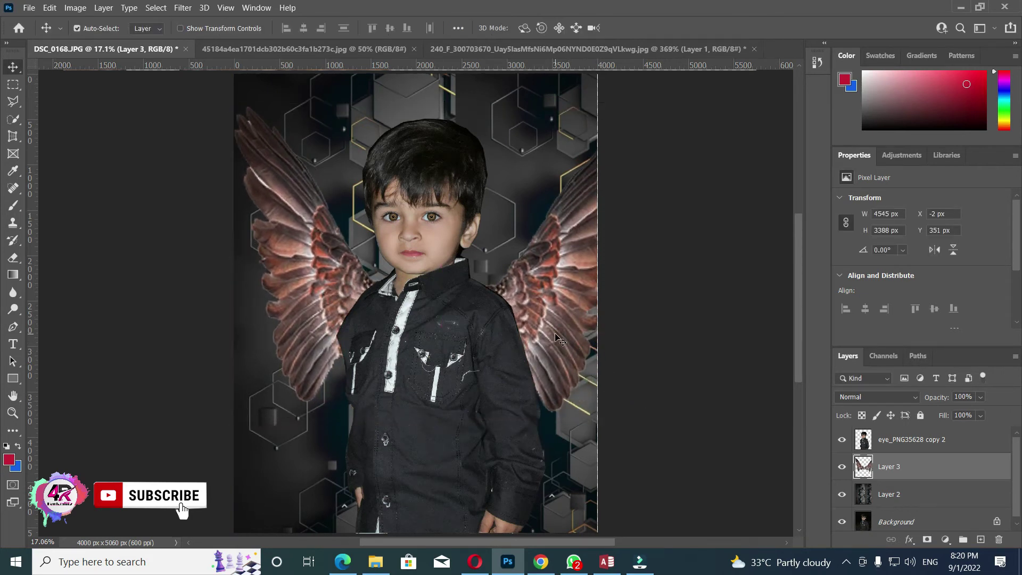
Warp both wings into a new shape, then merge them with Layer 2 below.
key("ctrl+t")
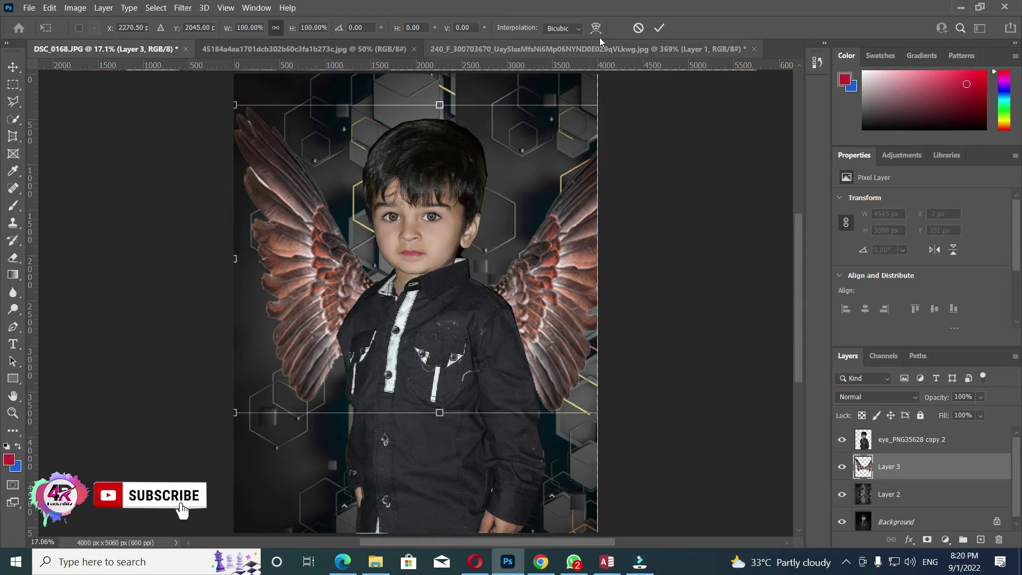
left_click(596, 28)
left_click_drag(304, 263, 299, 258)
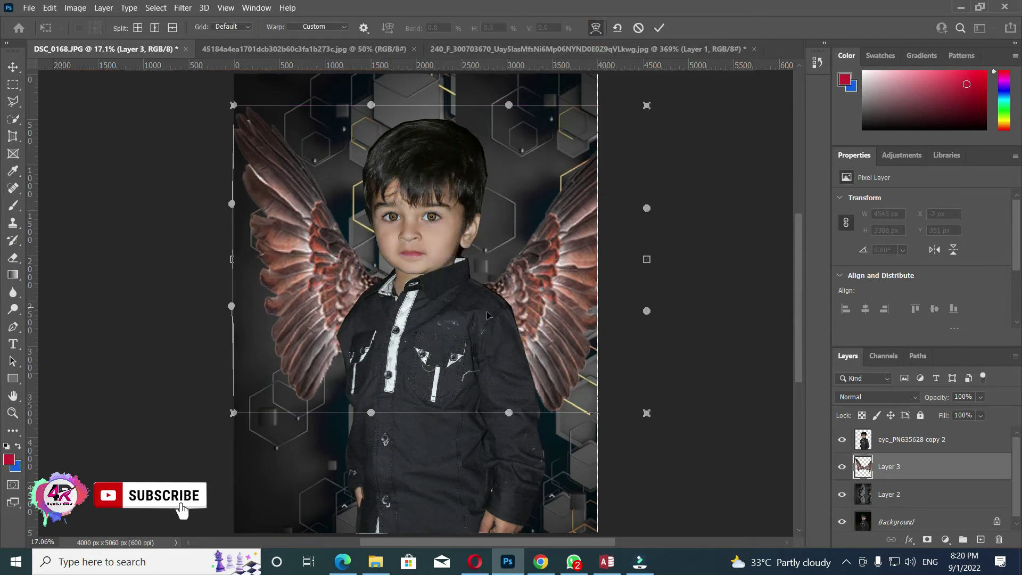
left_click_drag(647, 311, 643, 307)
left_click_drag(612, 176, 590, 171)
left_click_drag(335, 275, 343, 286)
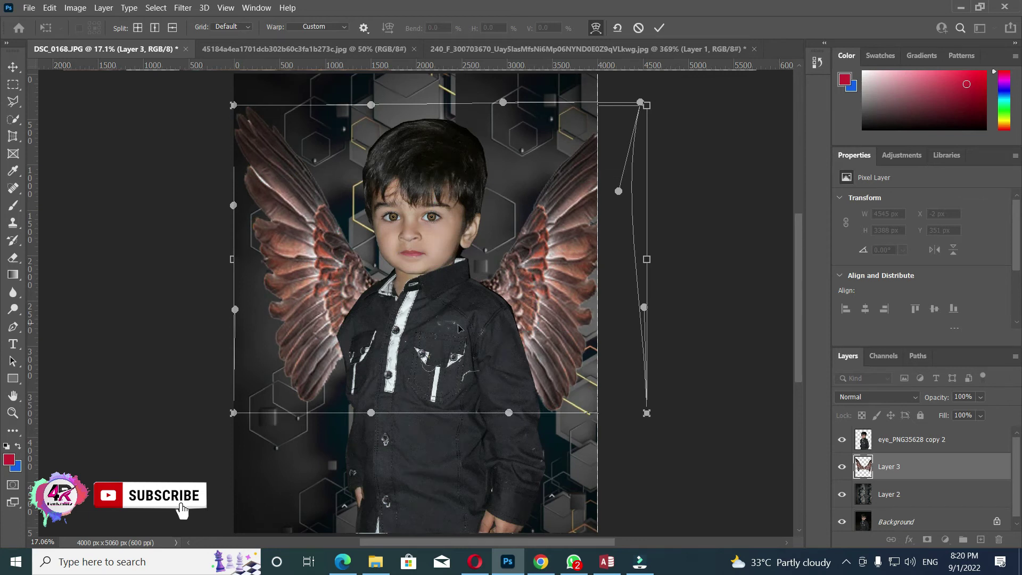
left_click_drag(522, 313, 525, 318)
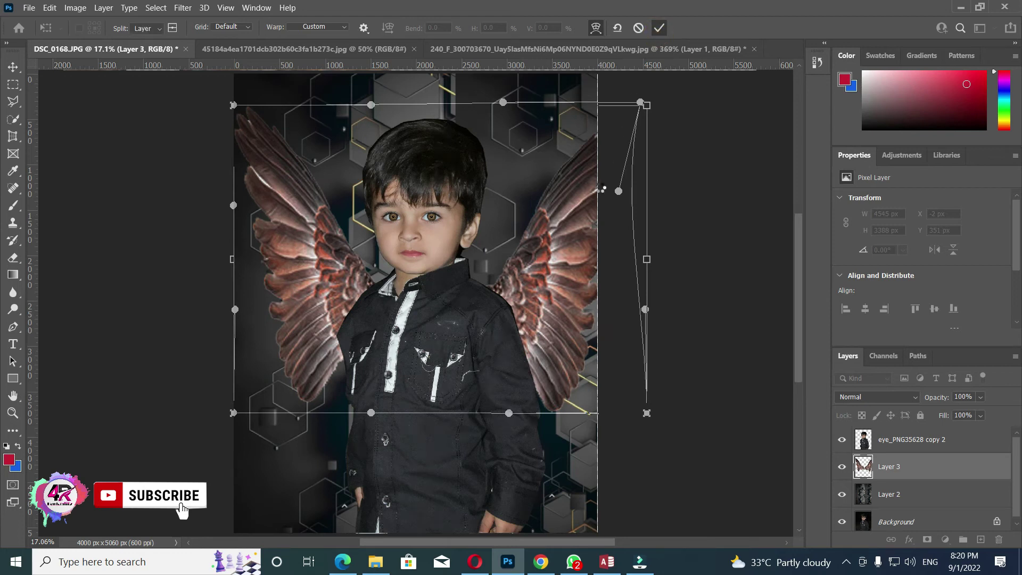
key("Return")
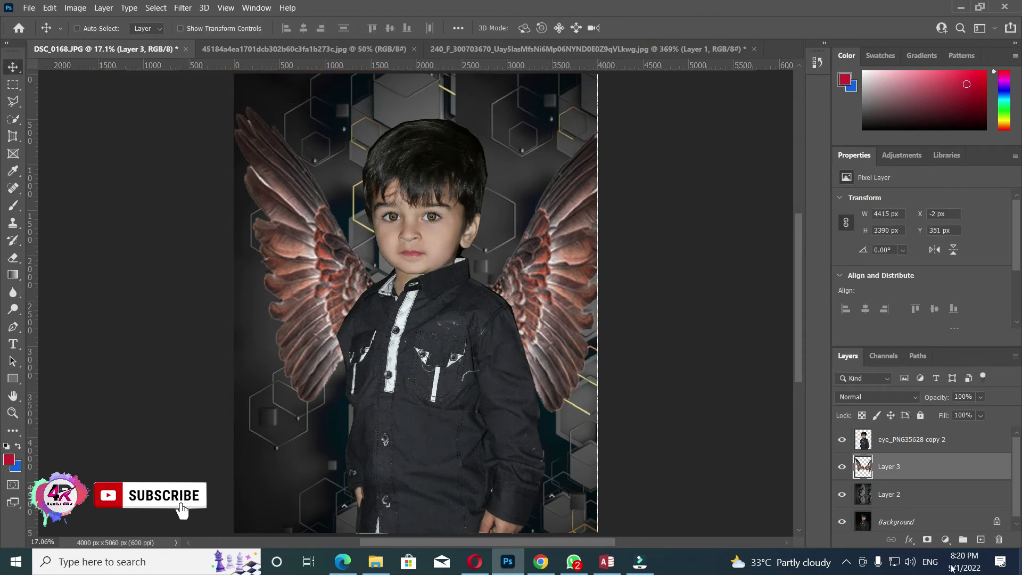
left_click(894, 495, "ctrl")
key("ctrl+e")
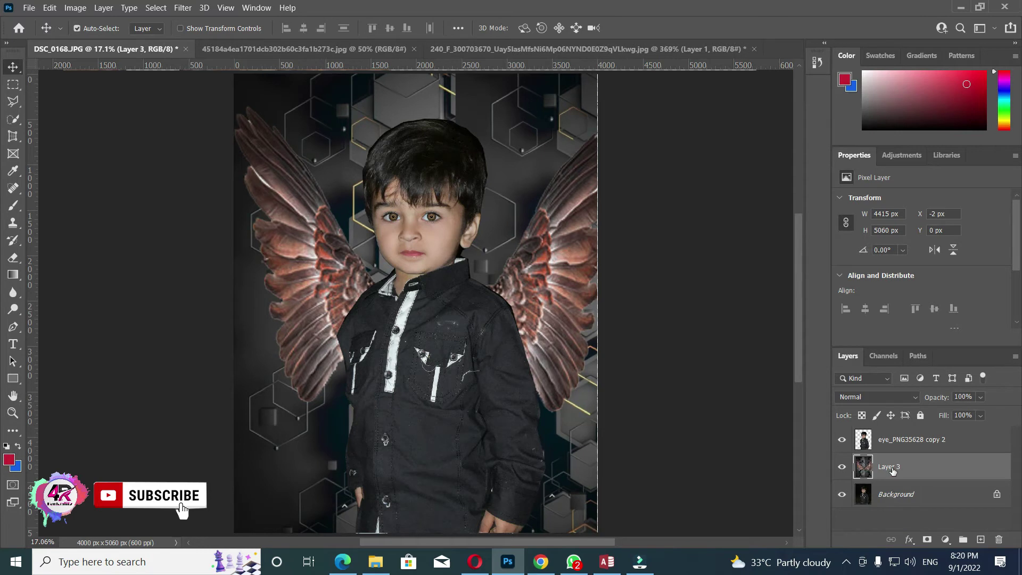
Apply a Gaussian Blur of radius 8.2 to the wings-and-backdrop layer.
left_click(183, 8)
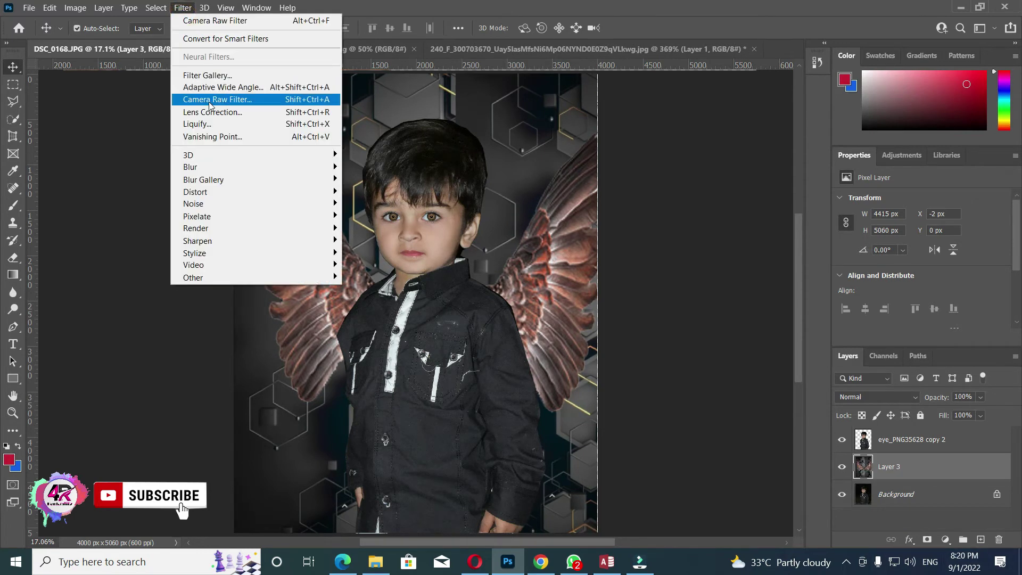
mouse_move(192, 167)
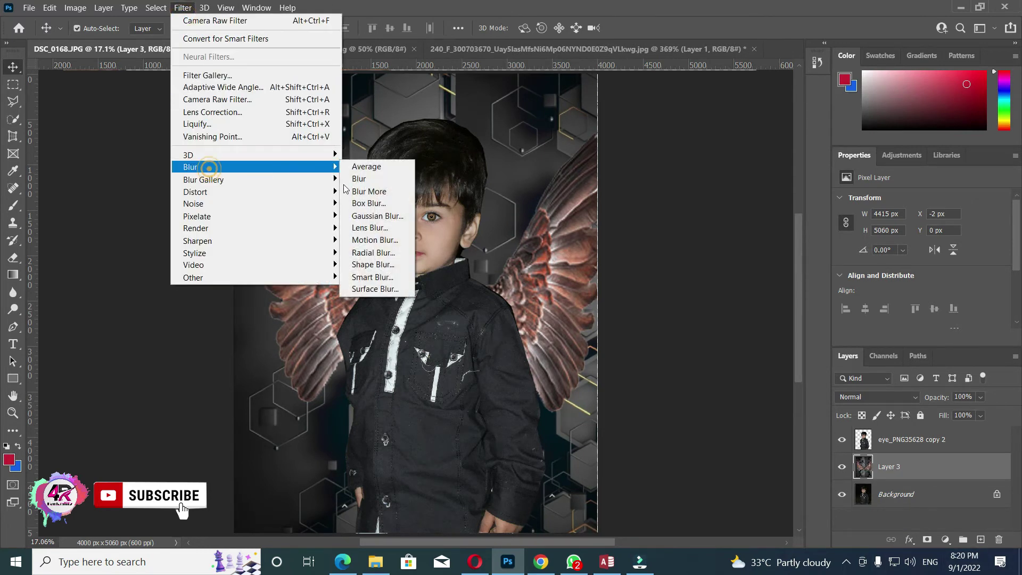
left_click(372, 214)
left_click_drag(711, 326, 718, 326)
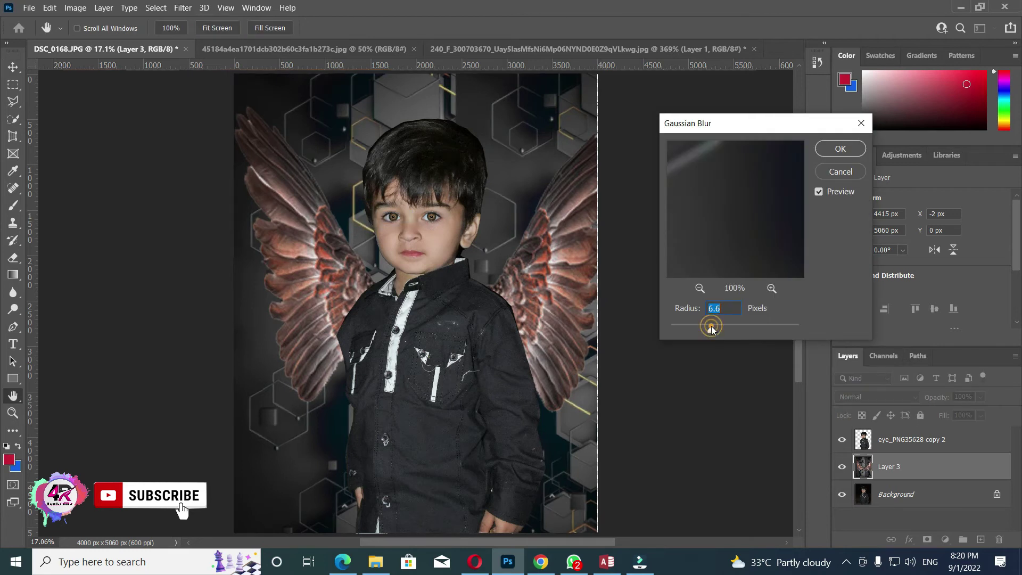
left_click(841, 149)
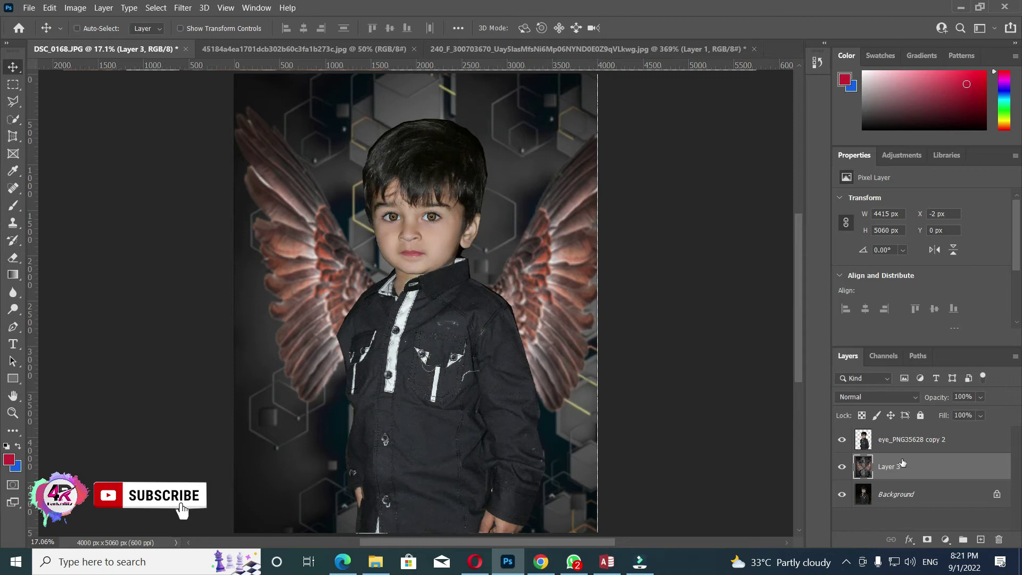
Merge eye_PNG35628 copy 2 and Layer 3 into Background, then duplicate it as Layer 1.
left_click(897, 443)
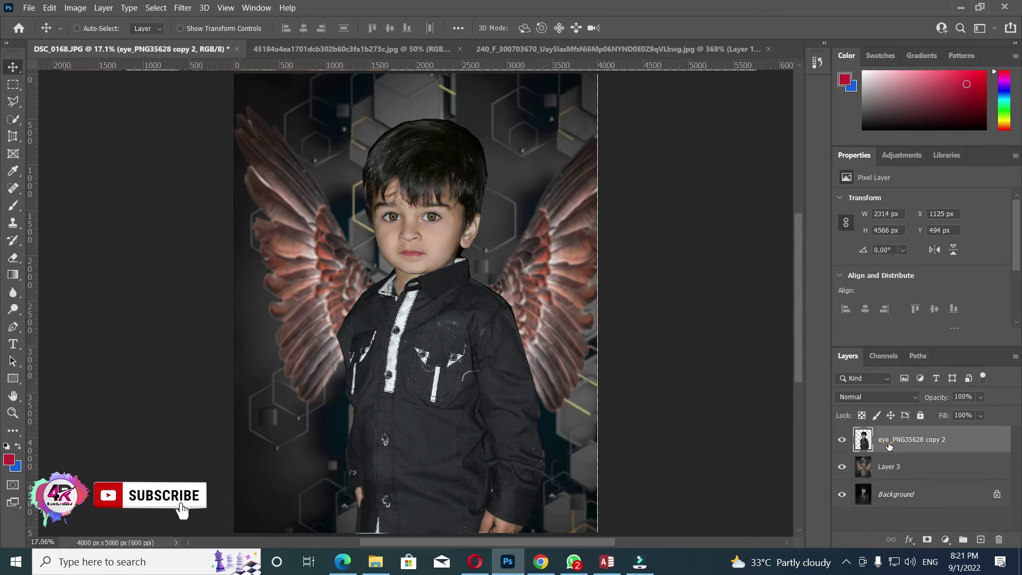
key("ctrl+e")
left_click(899, 471)
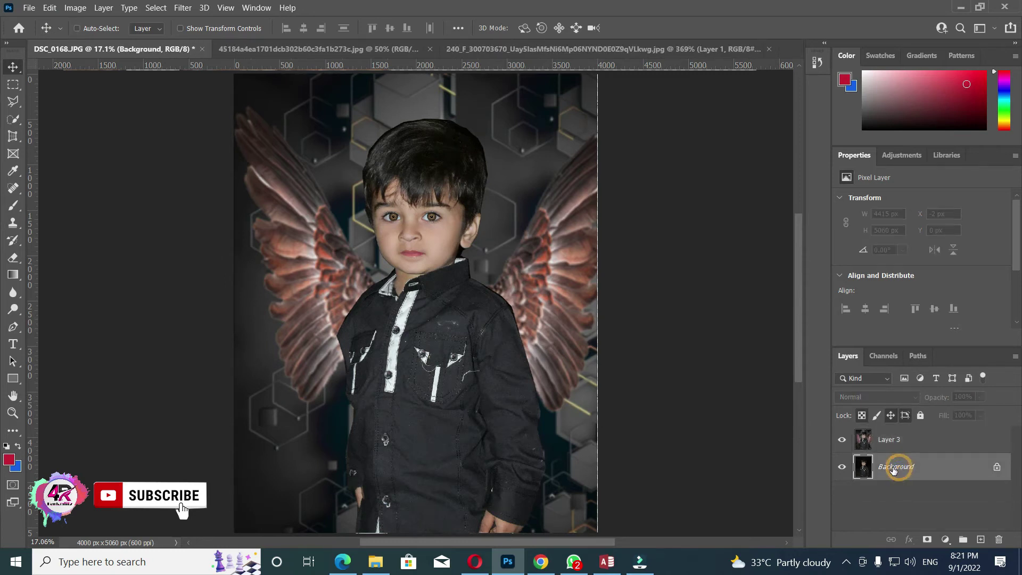
left_click(896, 443)
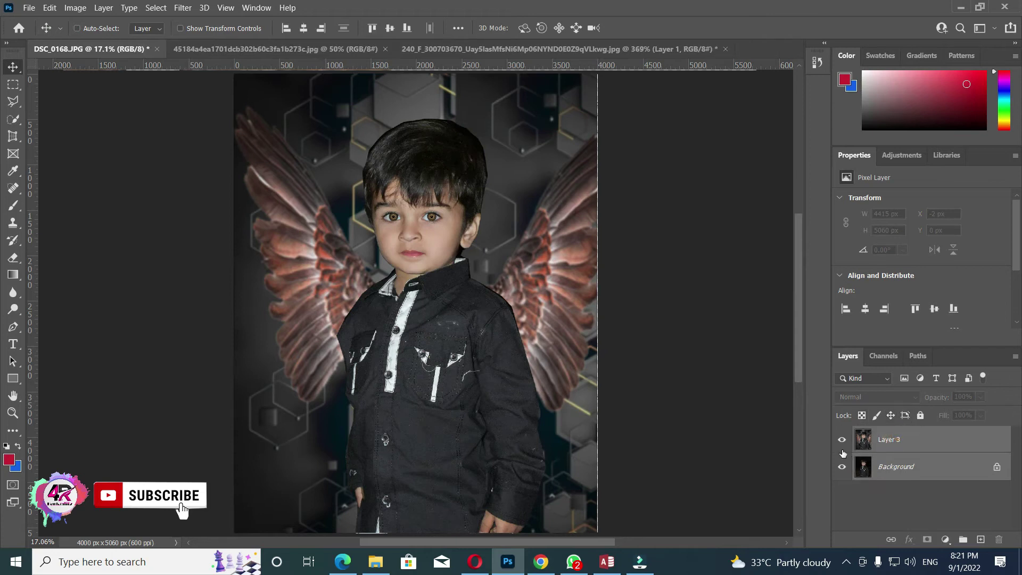
key("ctrl+e")
key("ctrl+j")
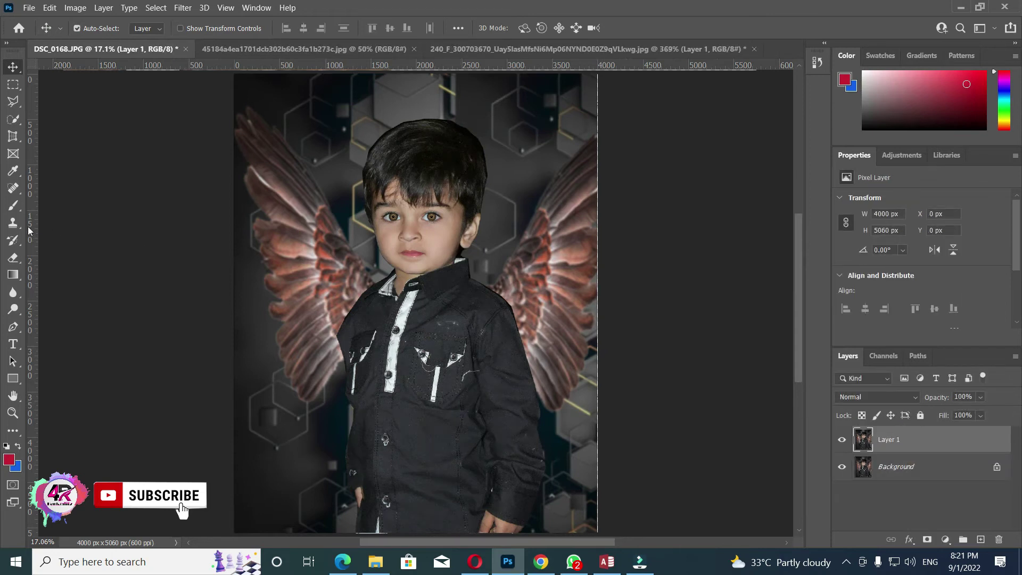
Use the Blur tool to soften the collar and the shirt's left edge.
left_click(13, 292)
scroll(357, 307, "up", 5)
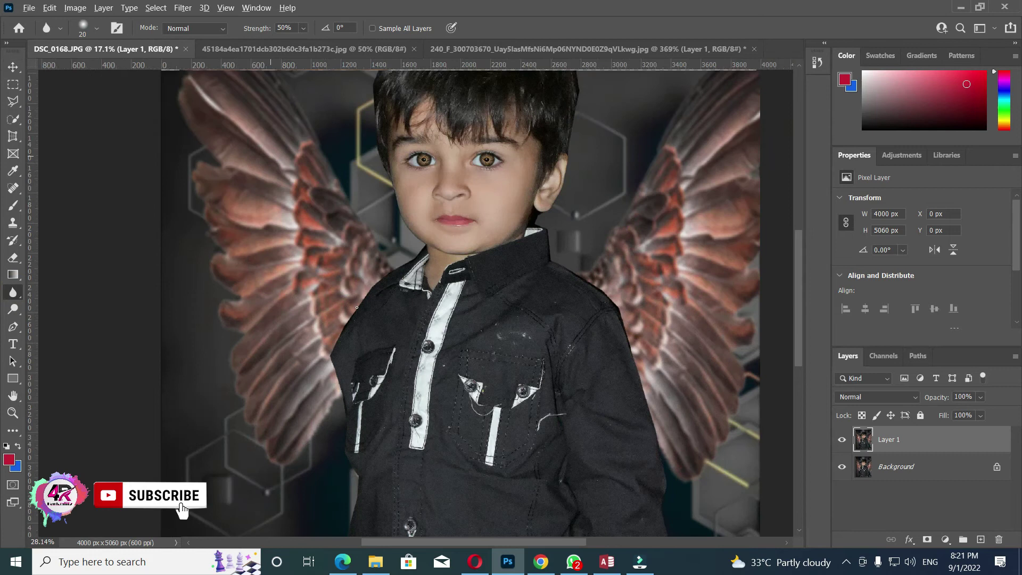
scroll(357, 308, "up", 2)
scroll(416, 272, "up", 2)
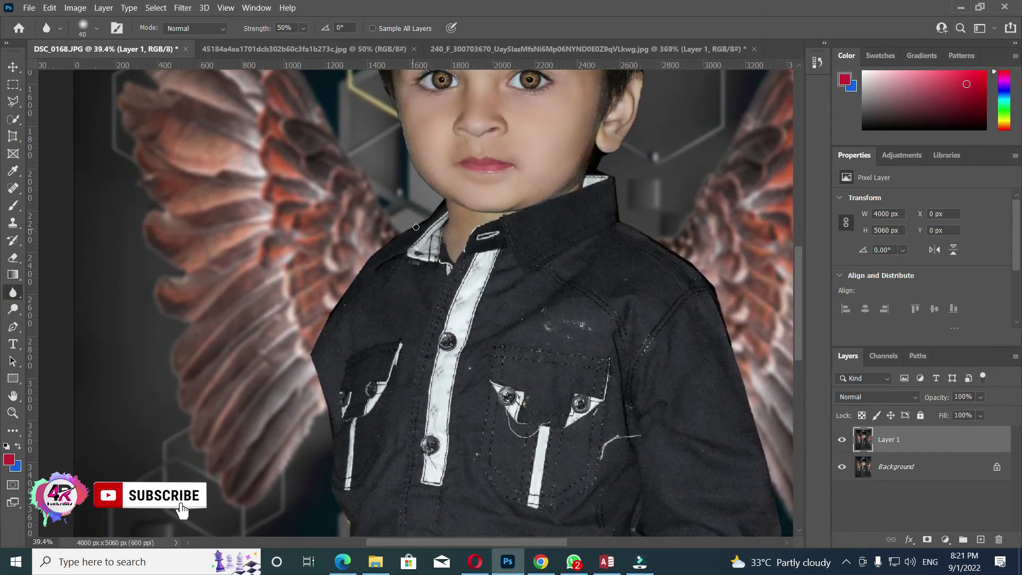
left_click_drag(434, 209, 417, 227)
key("bracketright")
key("bracketright")
left_click_drag(378, 362, 336, 225)
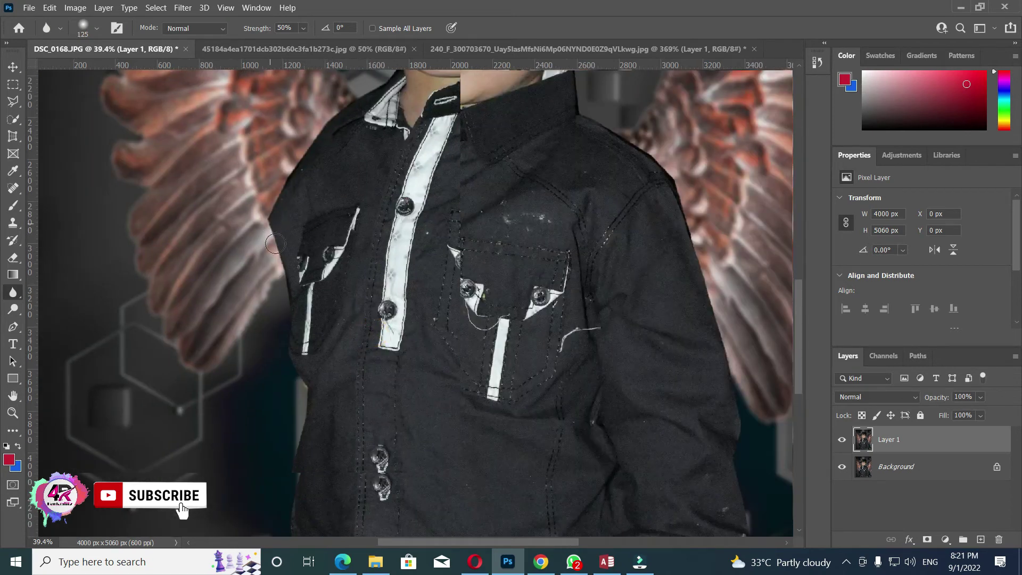
mouse_move(288, 295)
left_mouse_down()
mouse_move(308, 382)
mouse_move(315, 182)
left_mouse_up()
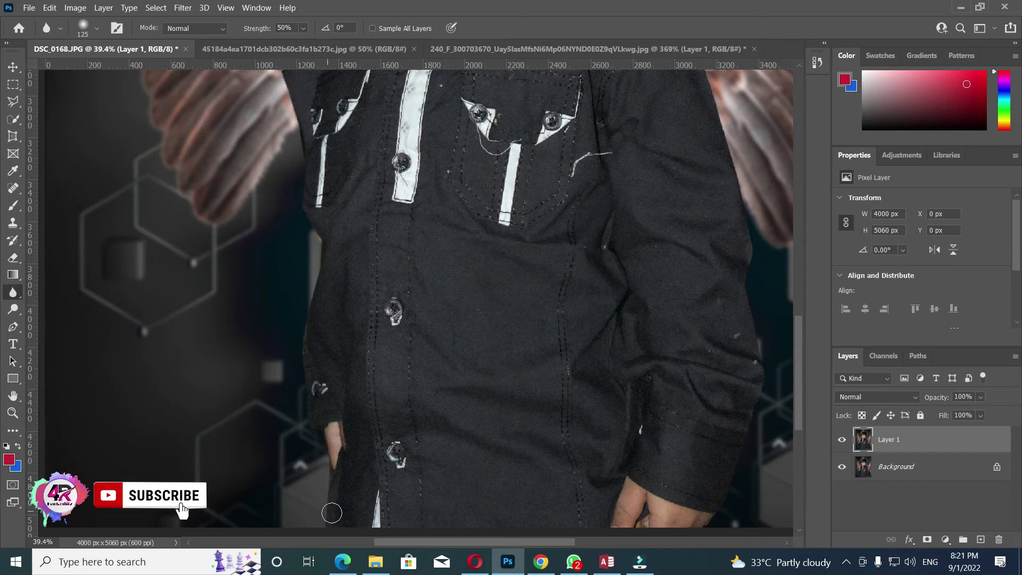
Blur the right sleeve edge and hair outline with a larger brush, then fit the image.
mouse_move(742, 439)
left_mouse_down()
mouse_move(461, 458)
mouse_move(487, 360)
left_mouse_up()
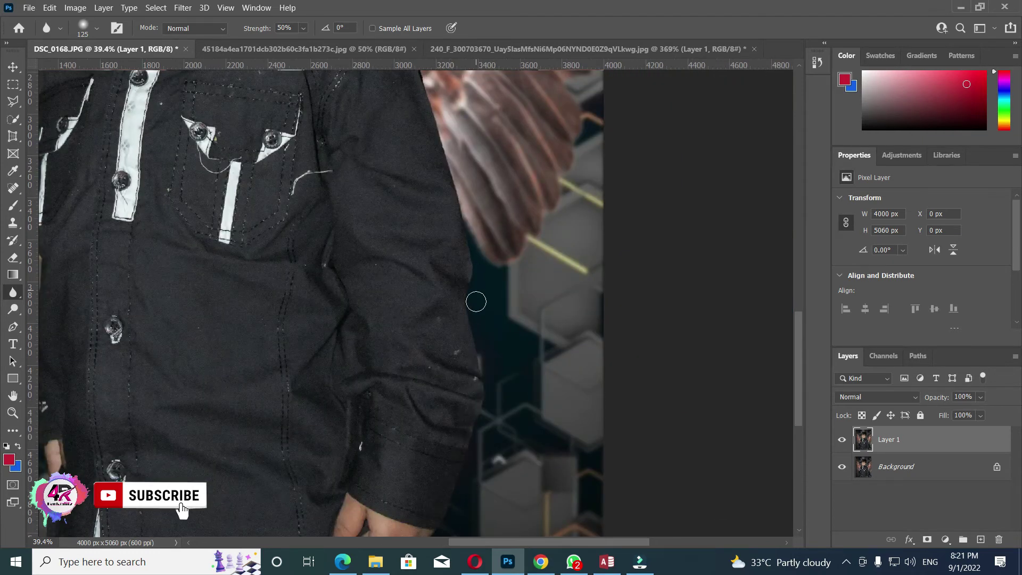
mouse_move(486, 361)
left_mouse_down()
mouse_move(465, 170)
mouse_move(515, 506)
mouse_move(466, 321)
left_mouse_up()
scroll(466, 324, "down", 3)
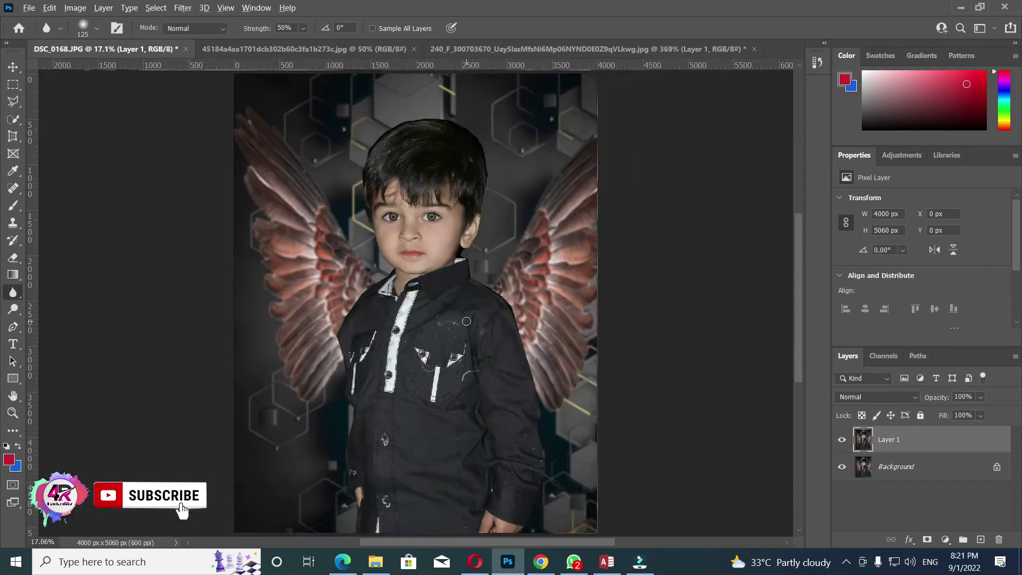
scroll(467, 325, "up", 1)
scroll(466, 324, "up", 2)
left_click_drag(522, 282, 531, 348)
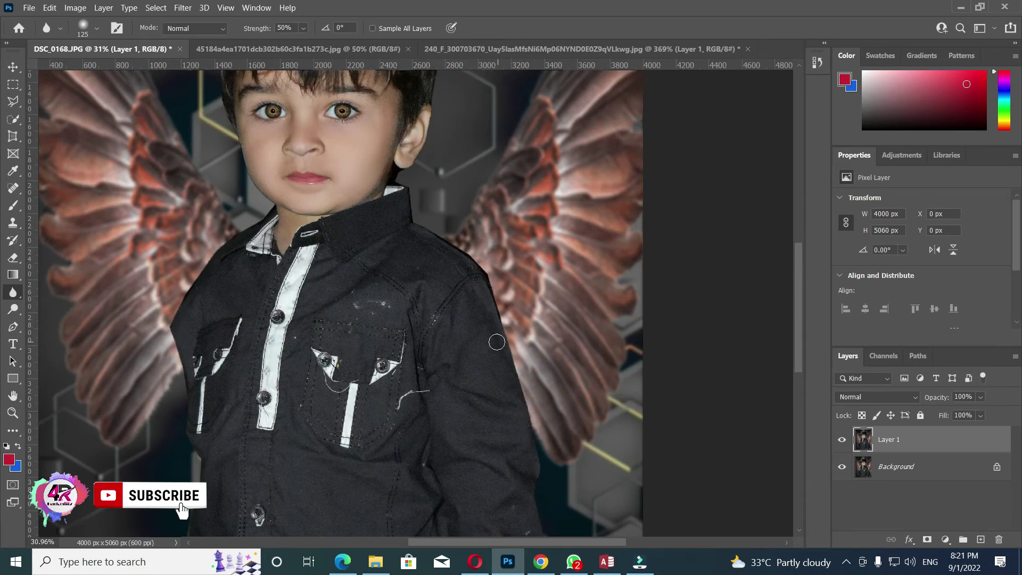
key("bracketright")
key("bracketright")
key("bracketright")
left_click_drag(431, 242, 523, 480)
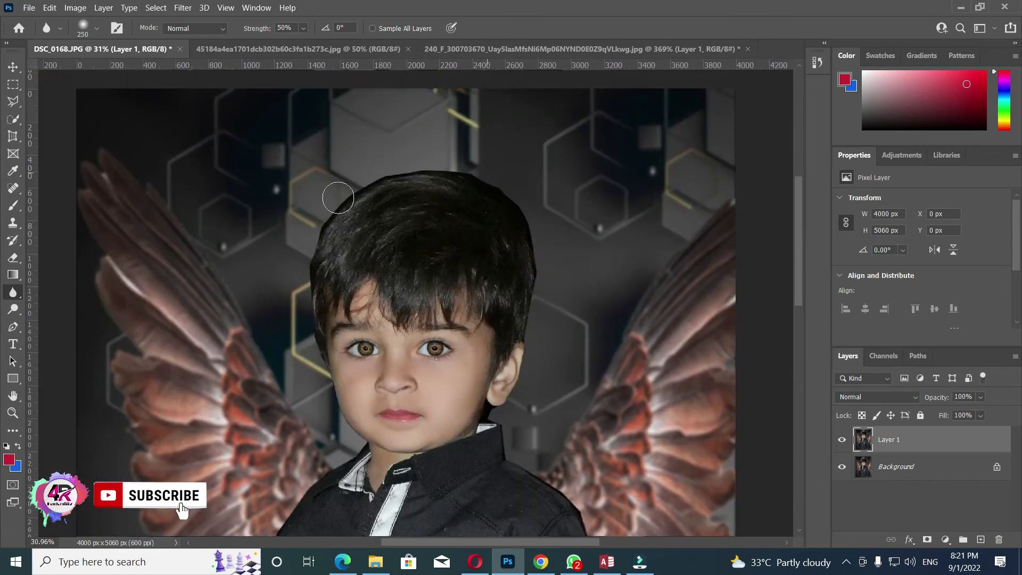
left_click_drag(319, 228, 547, 280)
key("ctrl+0")
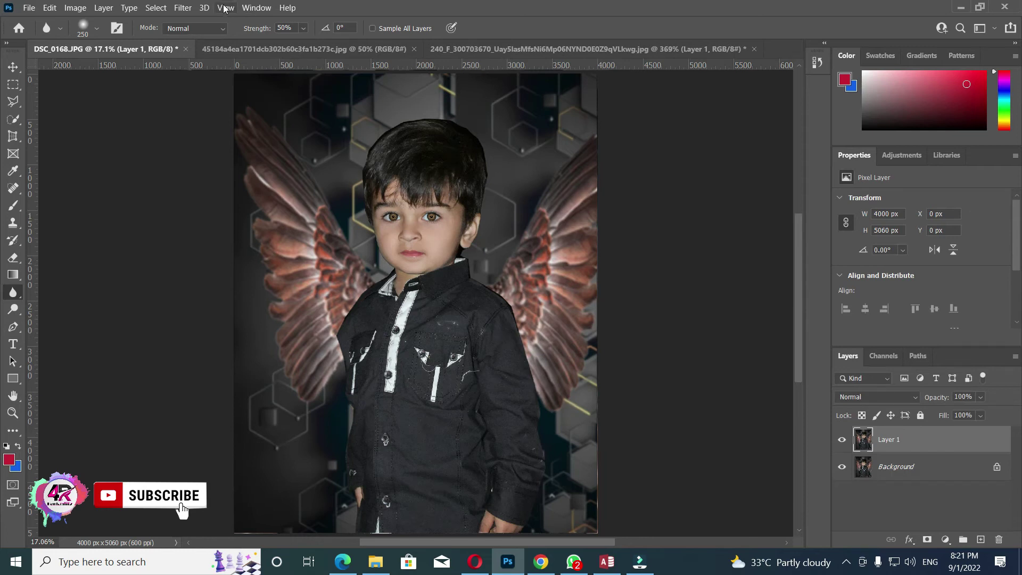
Grade Layer 1 in Camera Raw with Exposure +0.10, Clarity +11 and Vignetting -26.
left_click(183, 8)
left_click(212, 96)
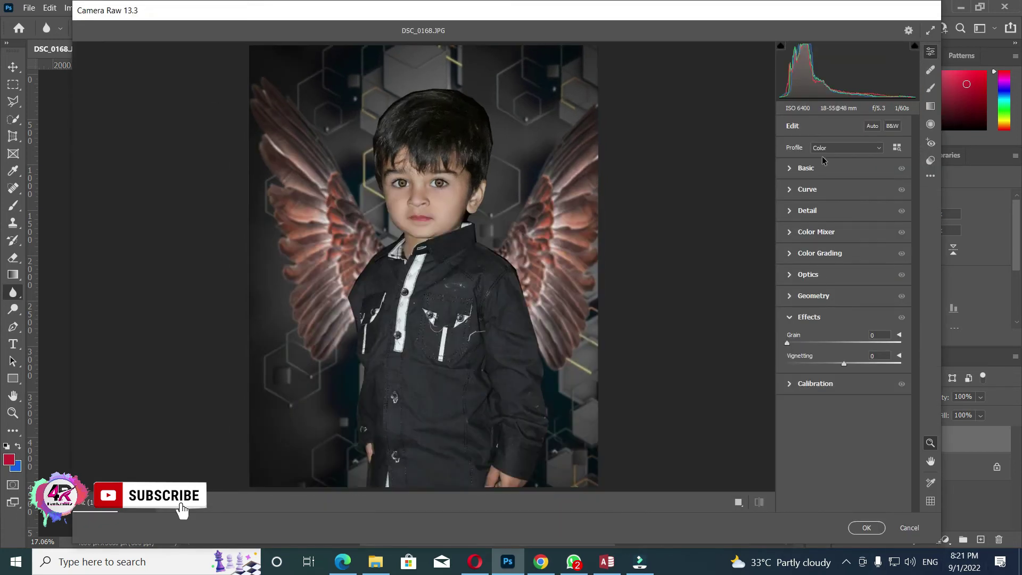
left_click(821, 169)
mouse_move(846, 256)
left_mouse_down()
mouse_move(835, 269)
mouse_move(845, 271)
left_mouse_up()
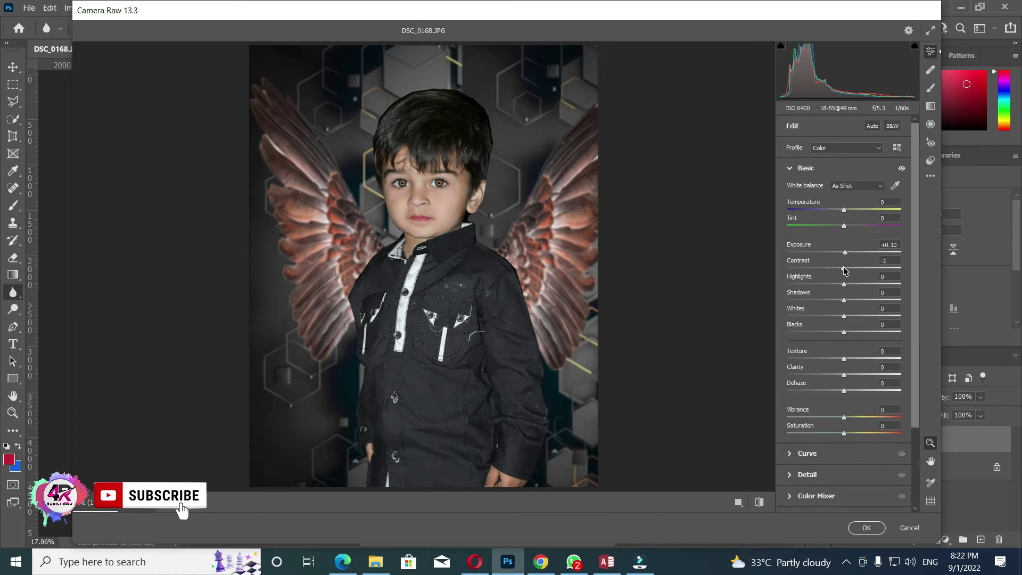
left_click(849, 376)
scroll(812, 460, "down", 2)
scroll(812, 461, "down", 2)
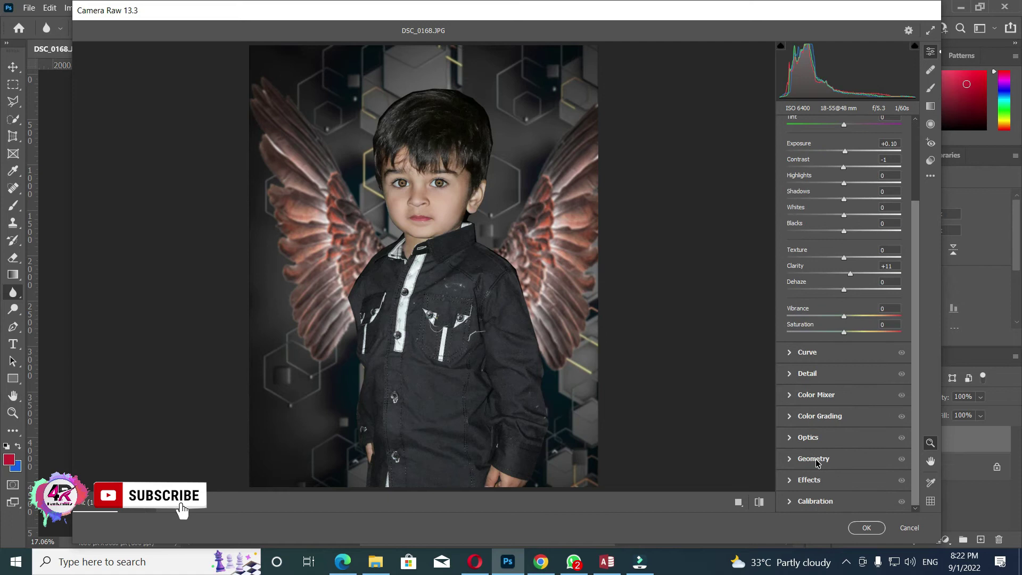
left_click(814, 459)
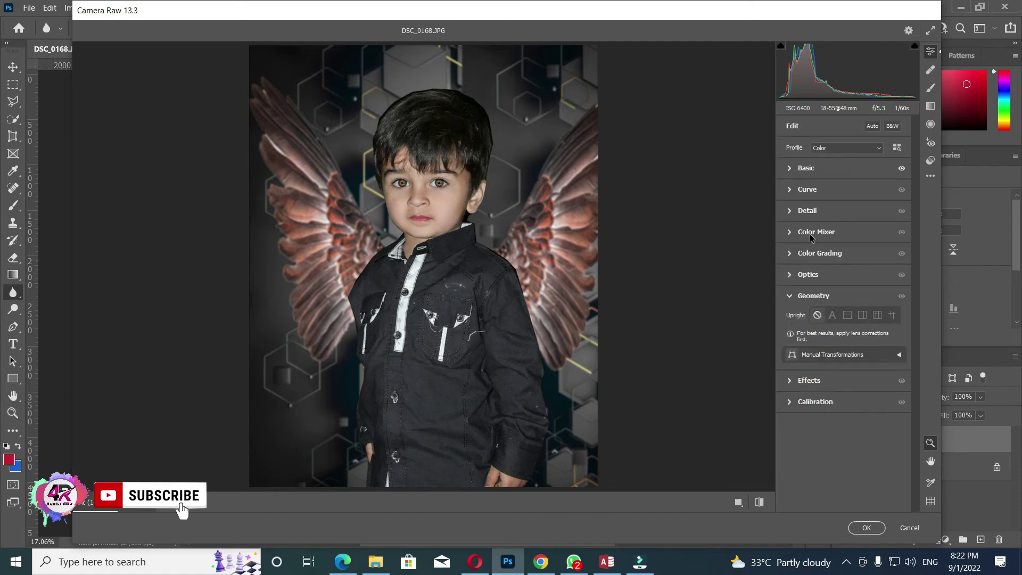
left_click(812, 389)
left_click_drag(843, 365, 834, 367)
left_click(867, 526)
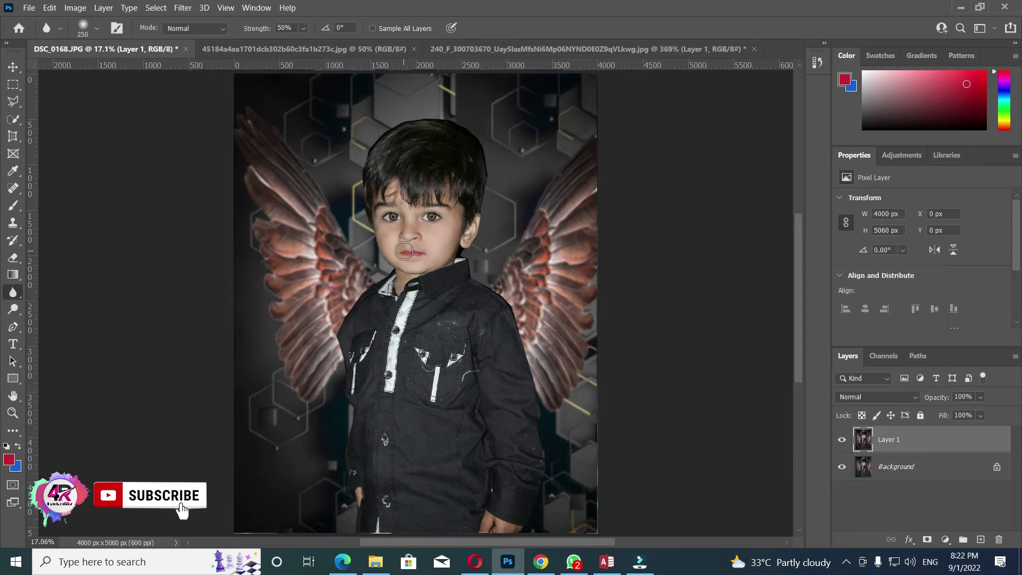
Launch the Alien Skin Exposure 5 plug-in from the Filter menu on Layer 1.
left_click(183, 7)
mouse_move(239, 277)
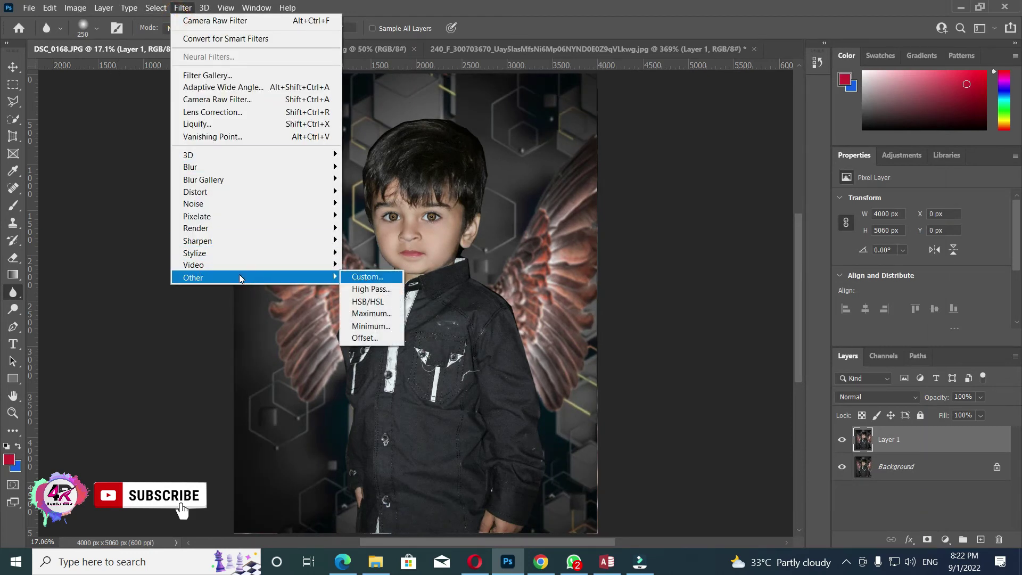
left_click(112, 189)
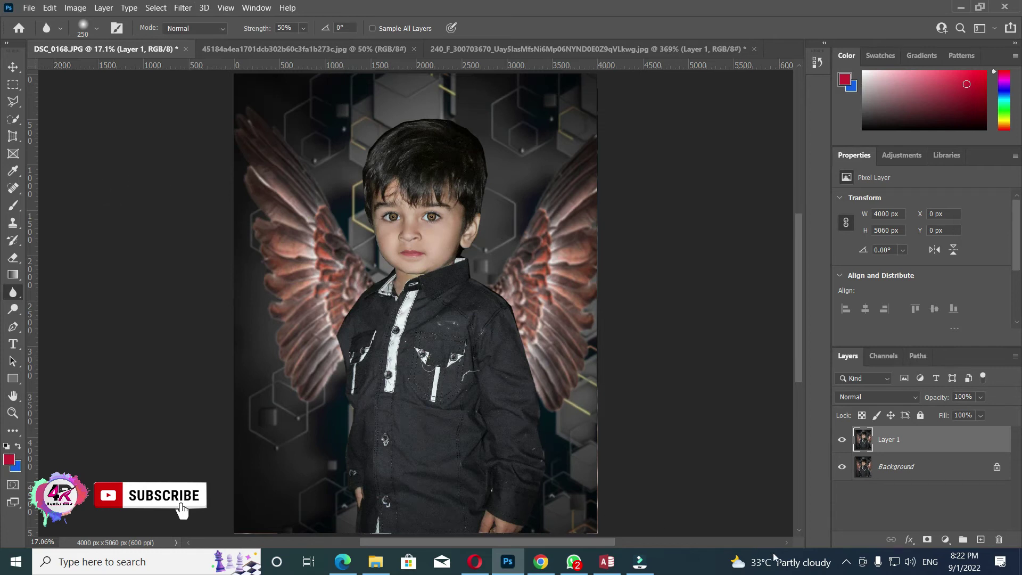
left_click(845, 561)
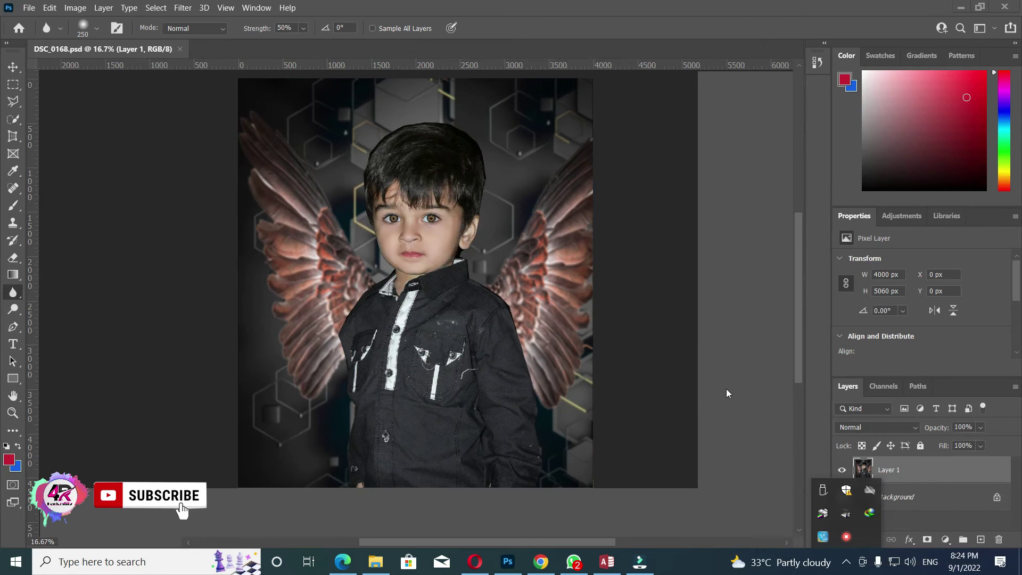
left_click(727, 393)
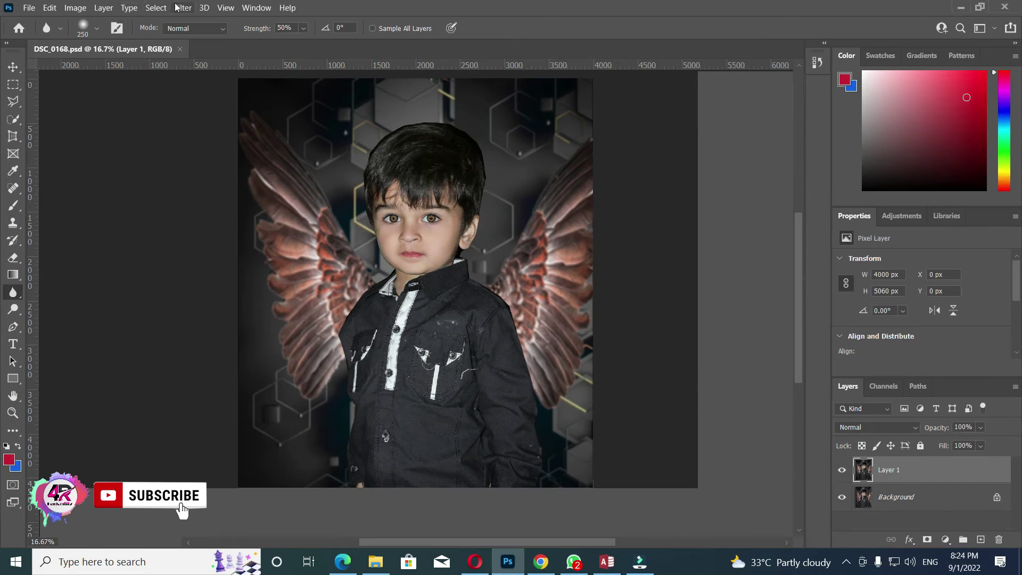
left_click(178, 8)
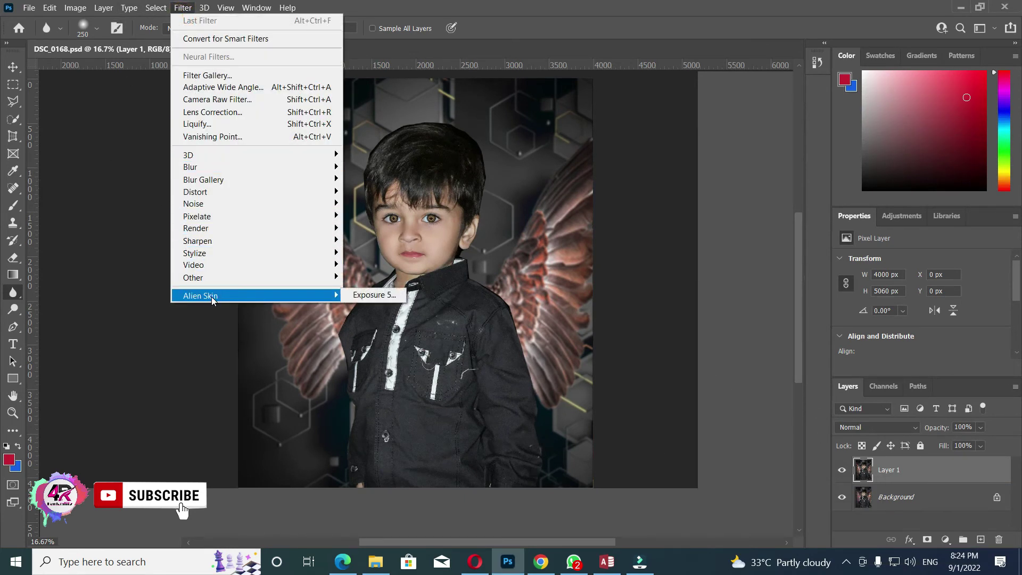
left_click(360, 293)
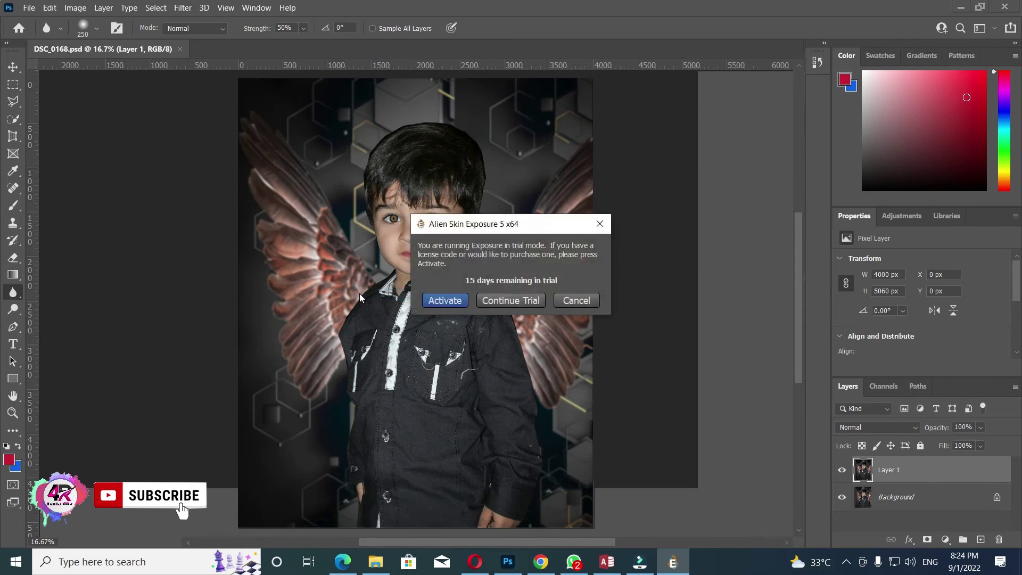
Continue the trial and pick the Color > Cinema preset Technicolor Process 2 (2-Strip).
left_click(522, 301)
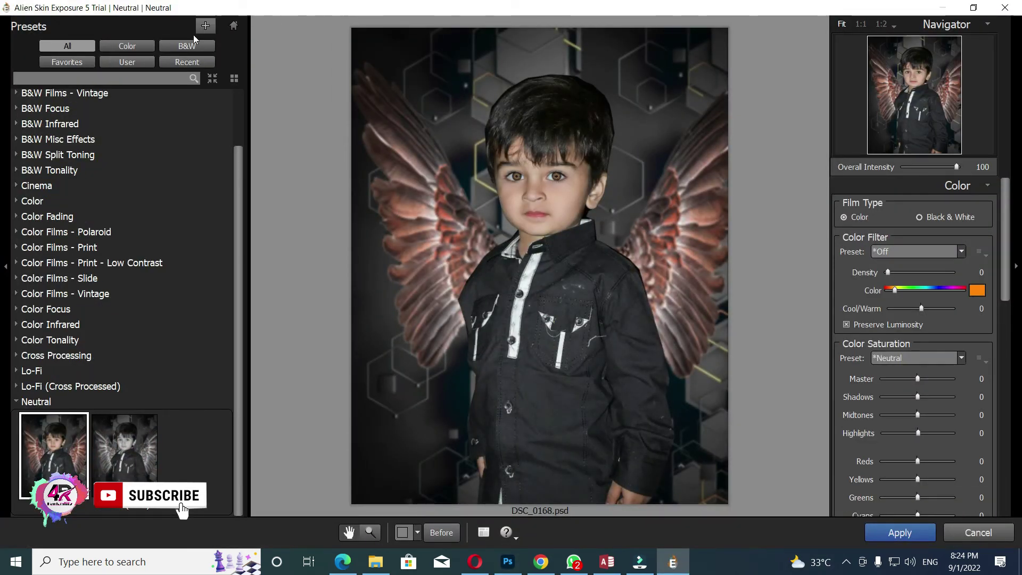
left_click(136, 48)
left_click(43, 95)
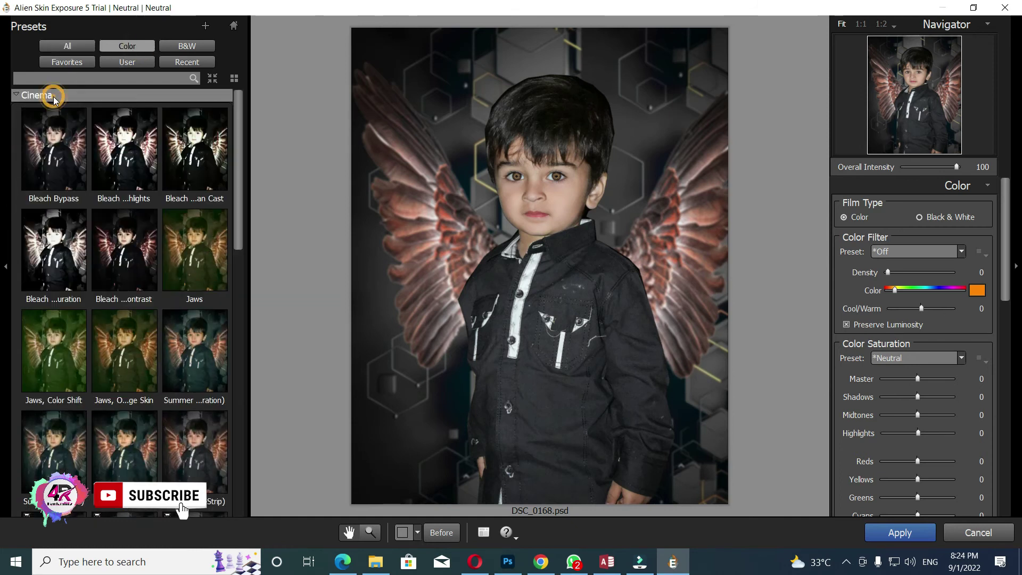
scroll(106, 239, "down", 5)
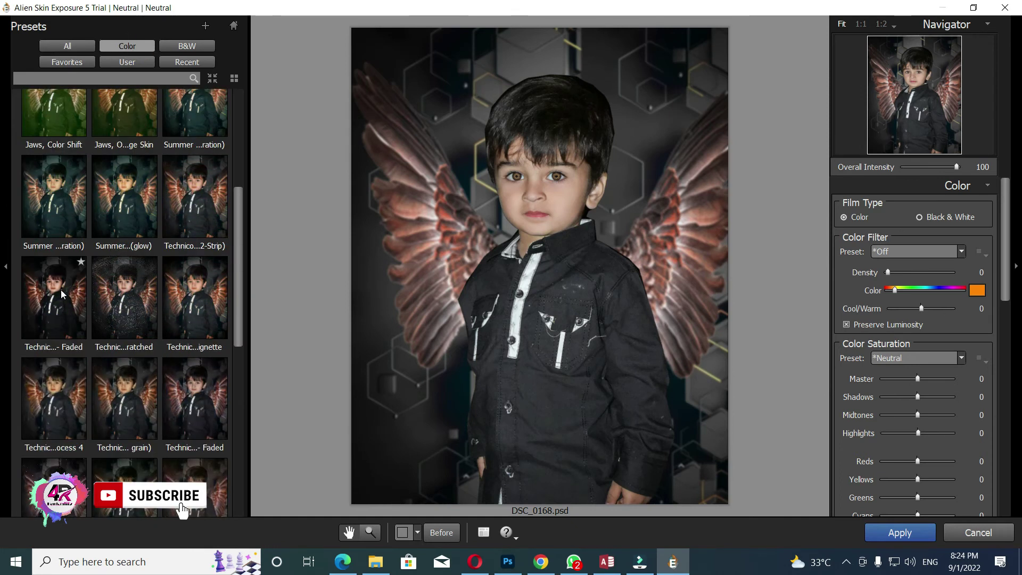
left_click(59, 293)
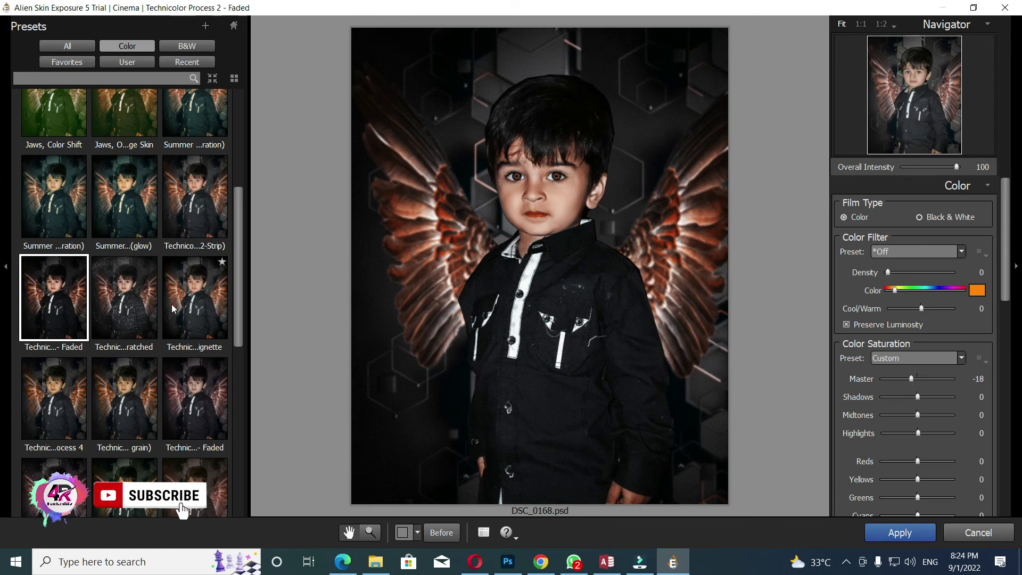
left_click(194, 221)
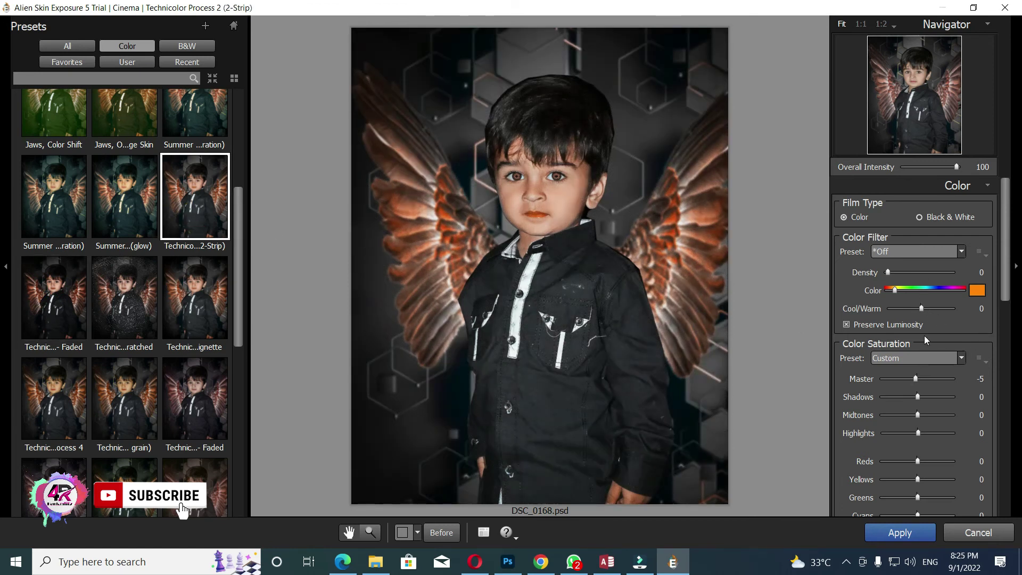
Cool the balance to Cool/Warm -18 and apply the look back to Photoshop.
left_click_drag(920, 308, 918, 308)
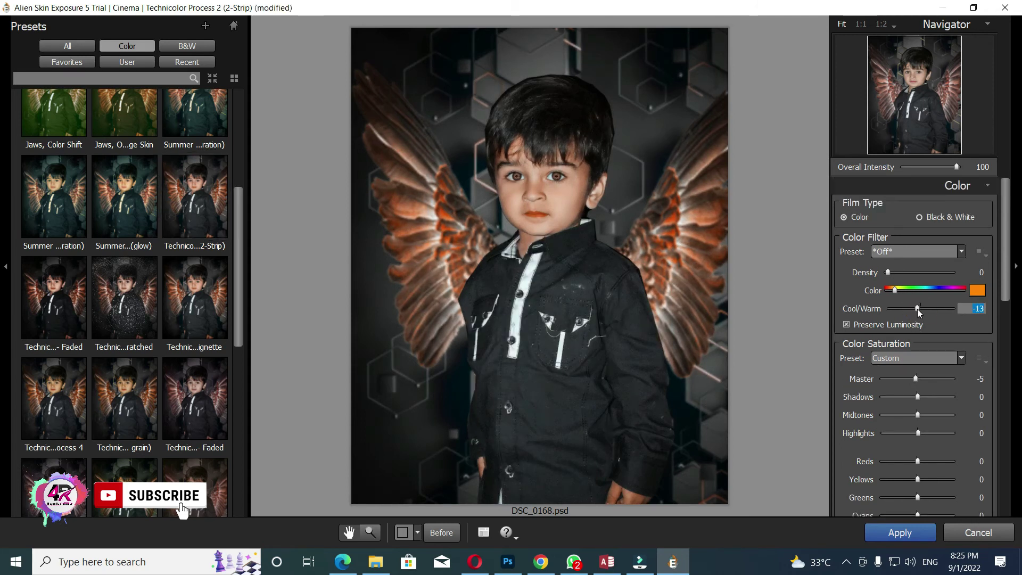
scroll(907, 298, "down", 3)
scroll(906, 304, "down", 2)
scroll(905, 305, "down", 5)
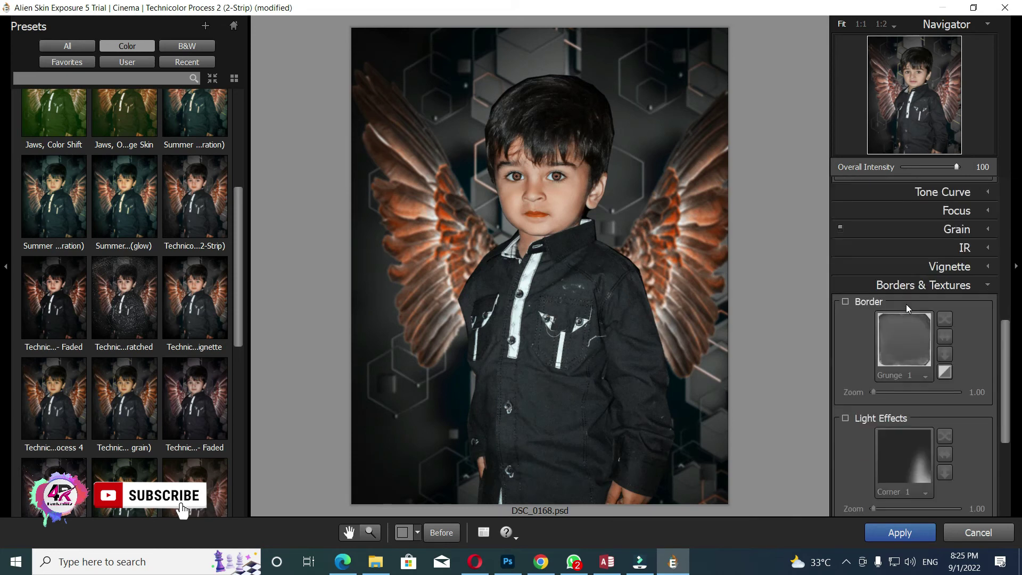
scroll(906, 305, "down", 4)
scroll(905, 305, "down", 3)
scroll(906, 304, "up", 3)
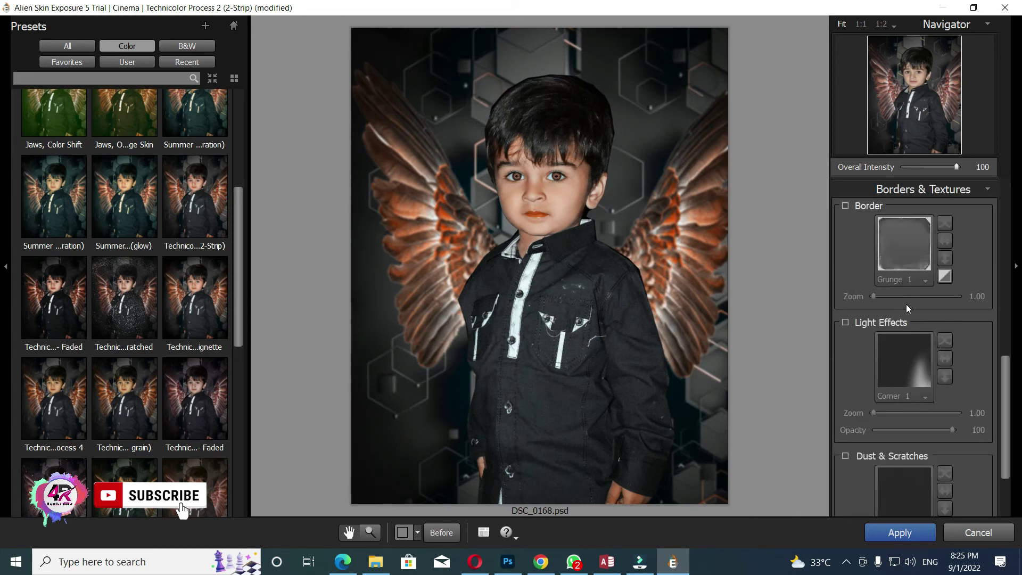
scroll(905, 304, "down", 2)
scroll(905, 304, "up", 6)
scroll(906, 305, "up", 5)
scroll(906, 305, "up", 2)
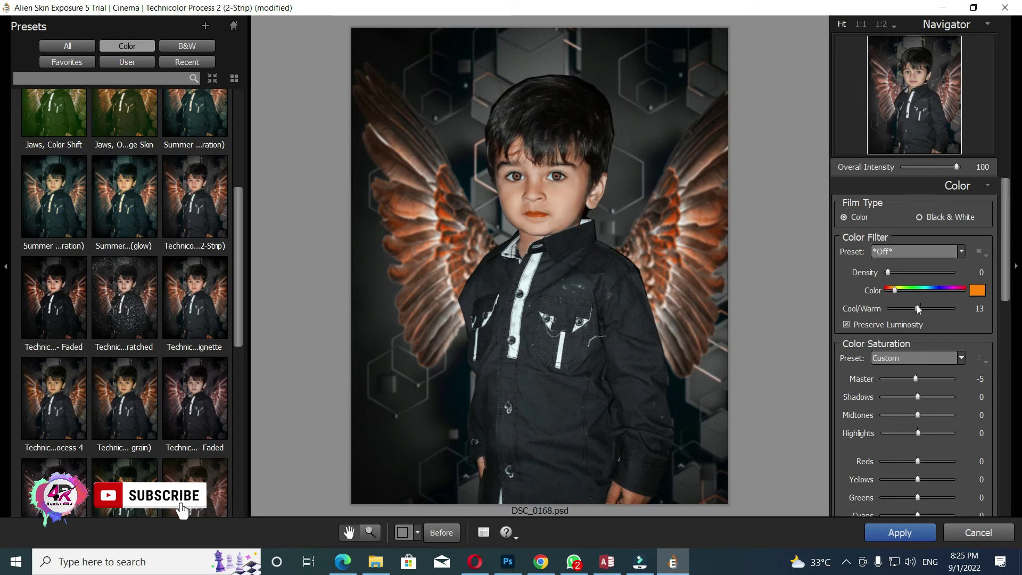
mouse_move(917, 308)
left_mouse_down()
mouse_move(906, 309)
mouse_move(915, 308)
left_mouse_up()
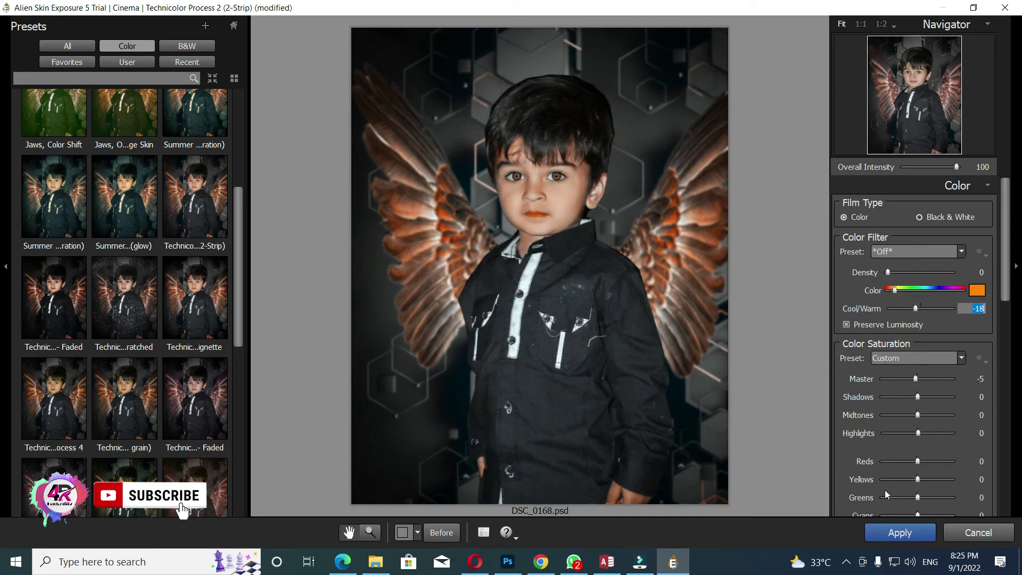
left_click(899, 532)
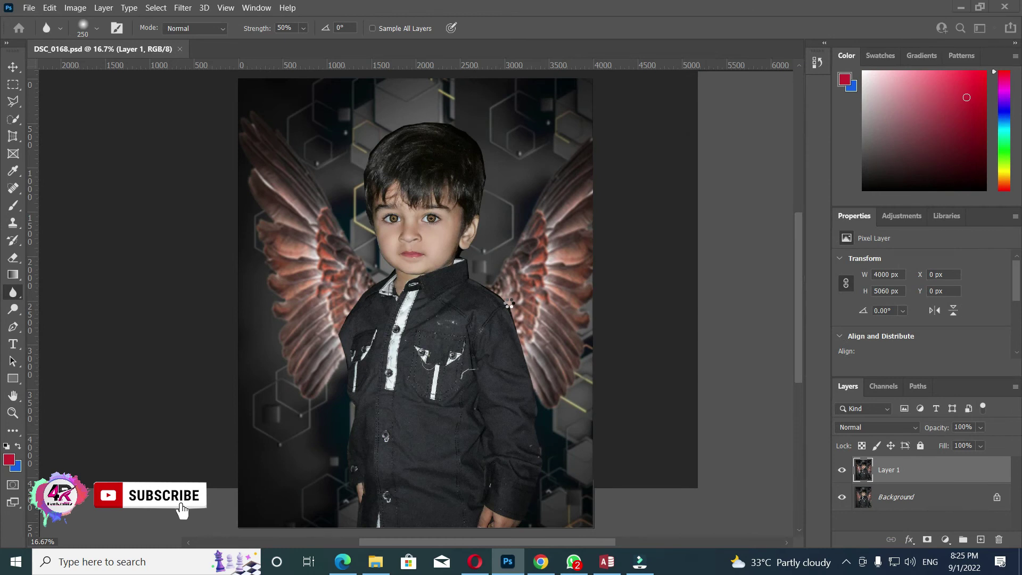
Duplicate the layer, inspect the face up close, fit the view and merge everything into Background.
key("ctrl+j")
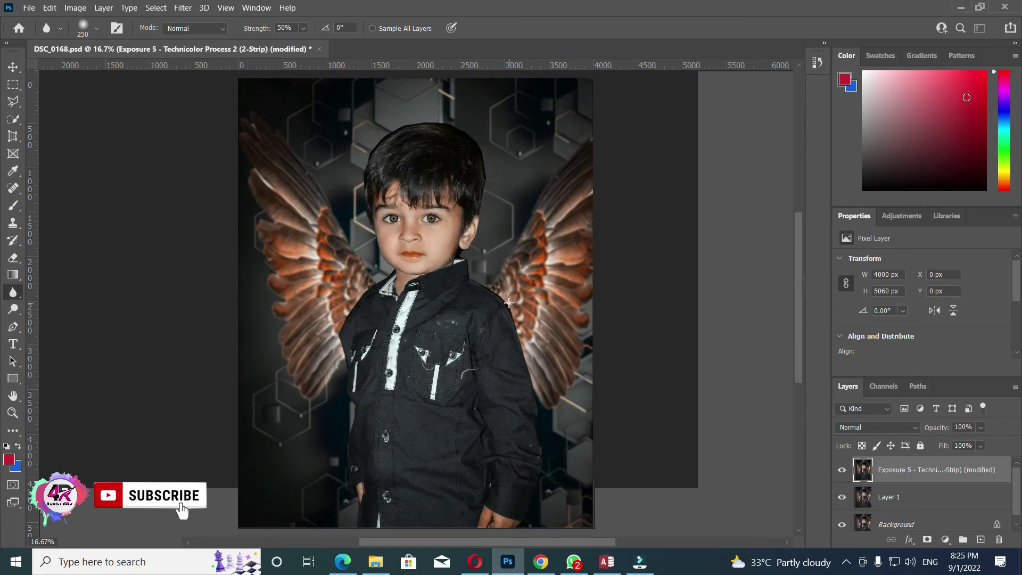
scroll(422, 213, "up", 2)
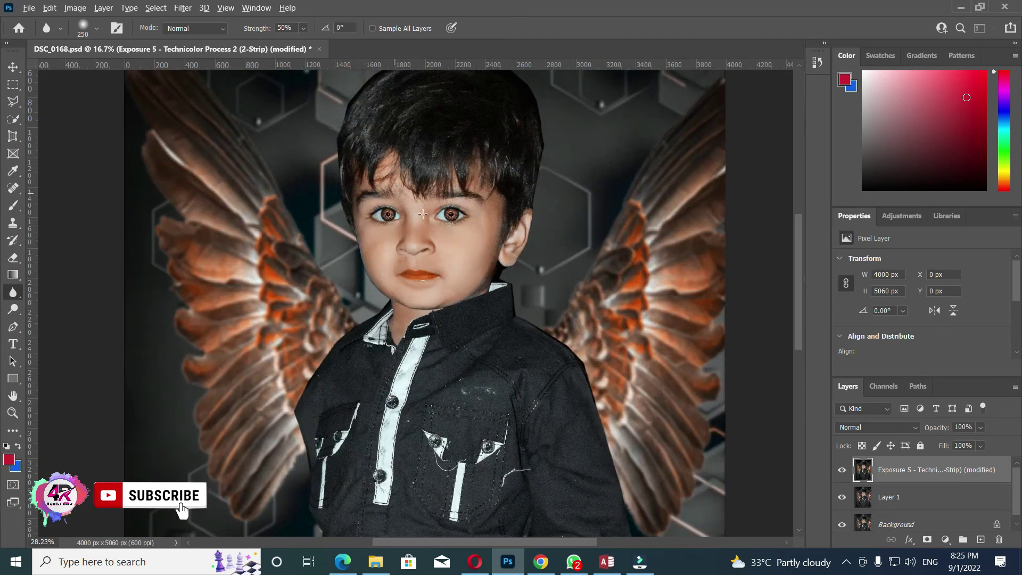
scroll(423, 214, "up", 2)
scroll(422, 214, "up", 2)
scroll(423, 214, "up", 1)
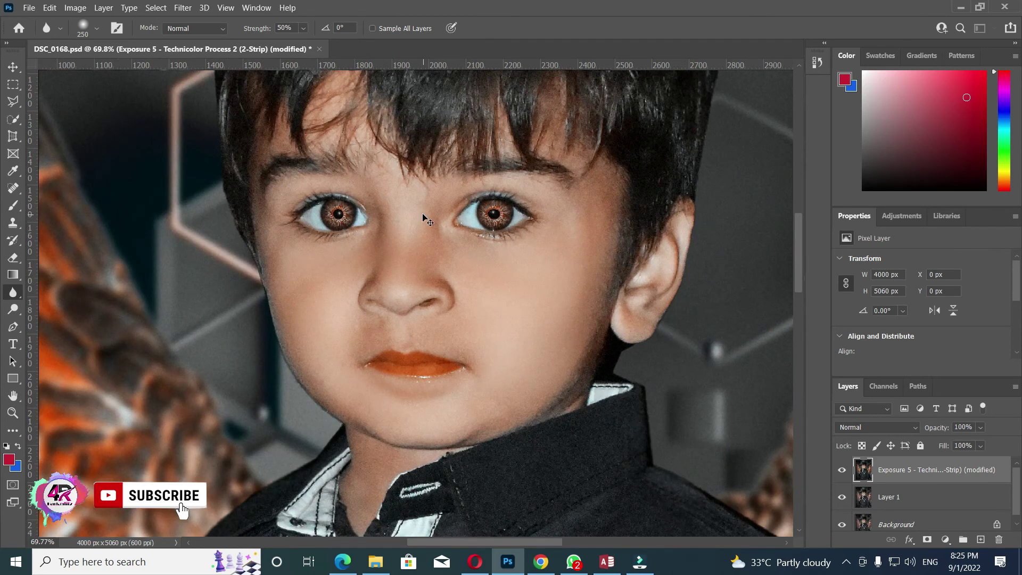
key("ctrl+0")
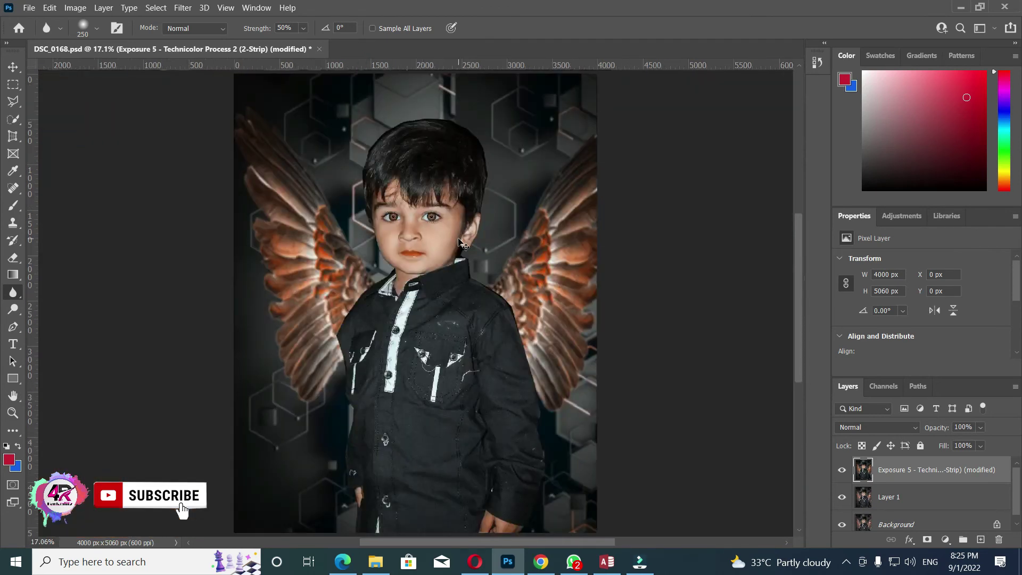
key("ctrl+shift+e")
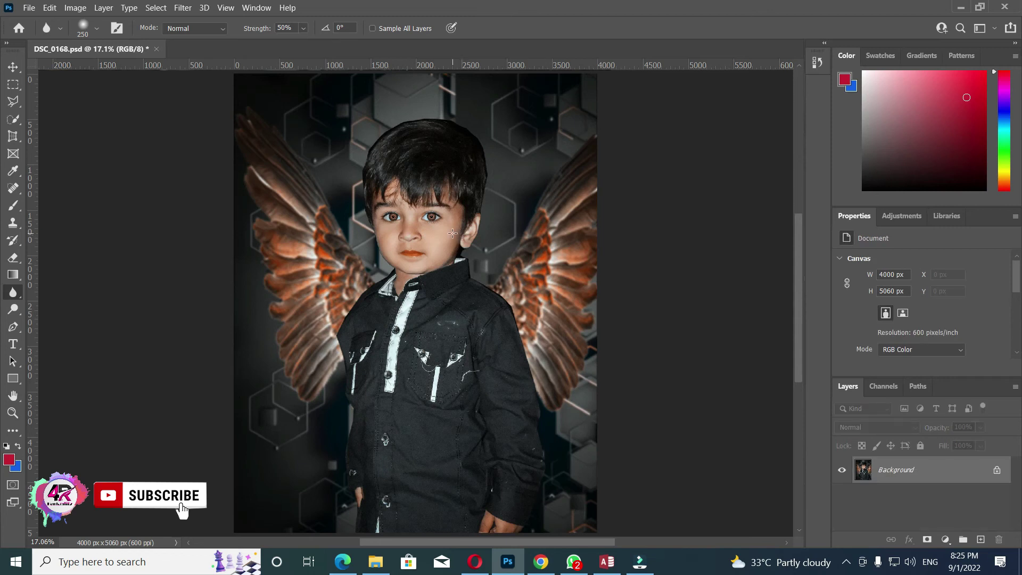
Apply Camera Raw noise reduction of 14 to the flattened Background image.
left_click(182, 8)
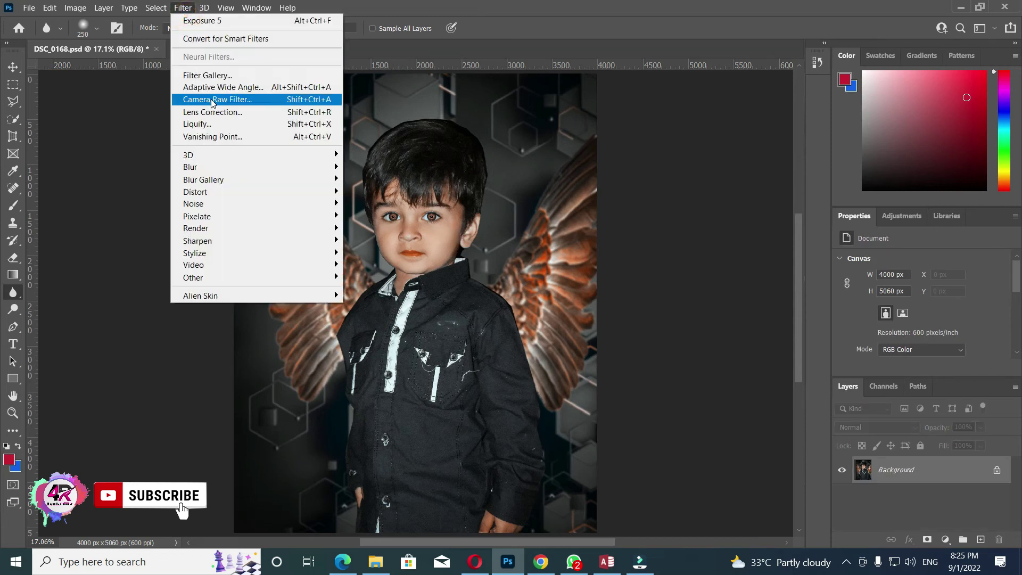
left_click(213, 98)
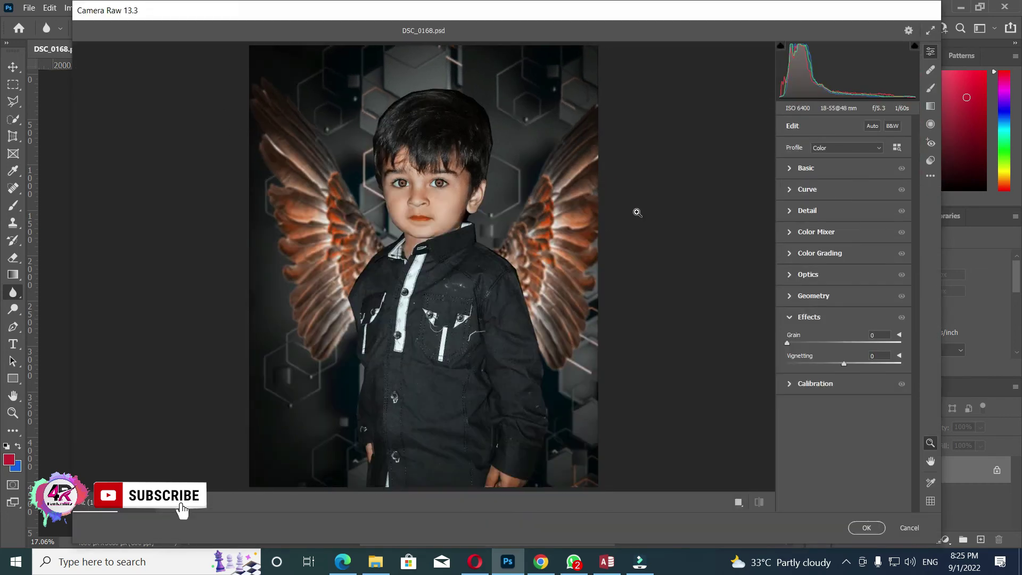
left_click(807, 169)
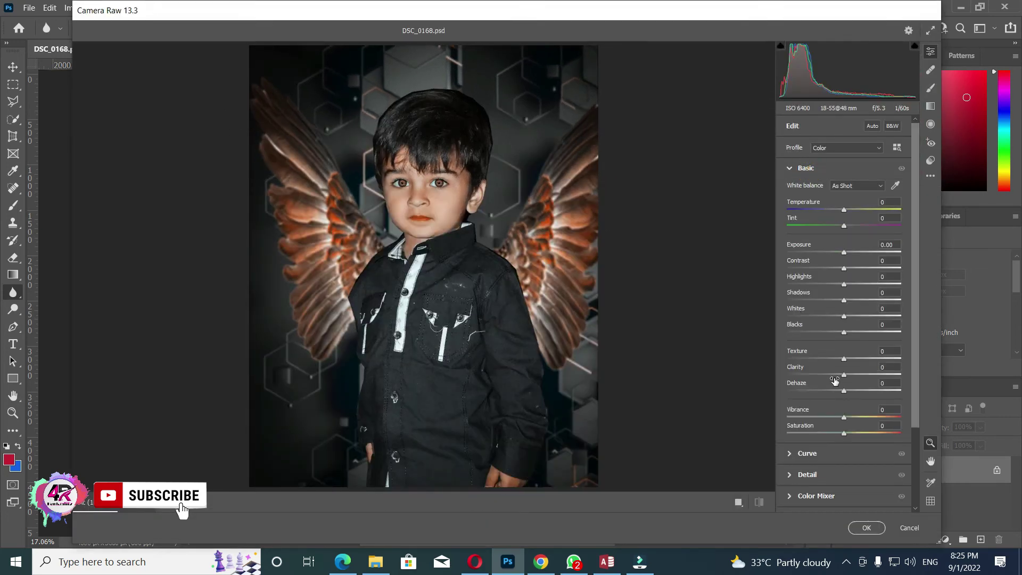
scroll(830, 415, "down", 3)
left_click(804, 396)
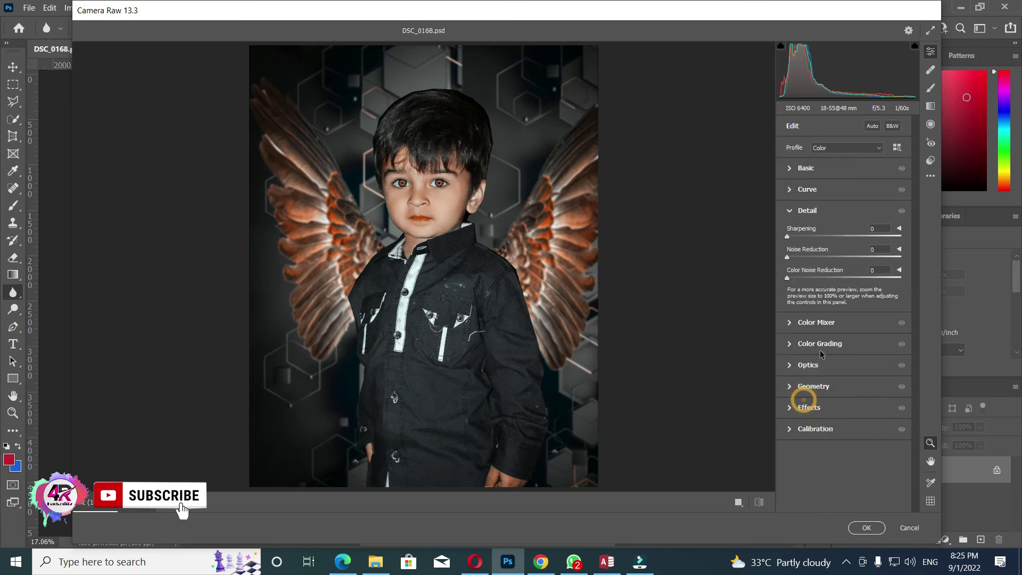
left_click(426, 193)
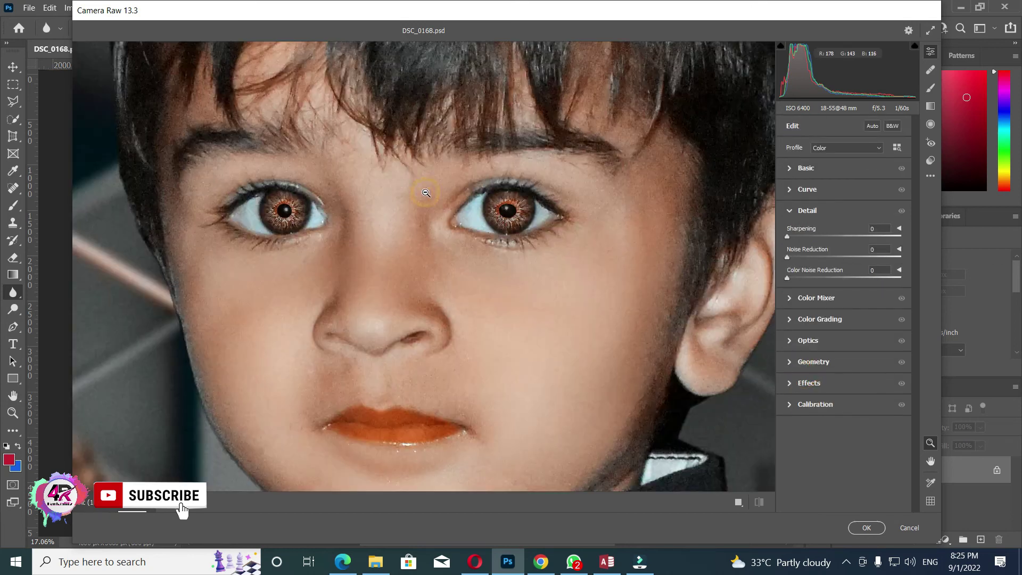
left_click(426, 193)
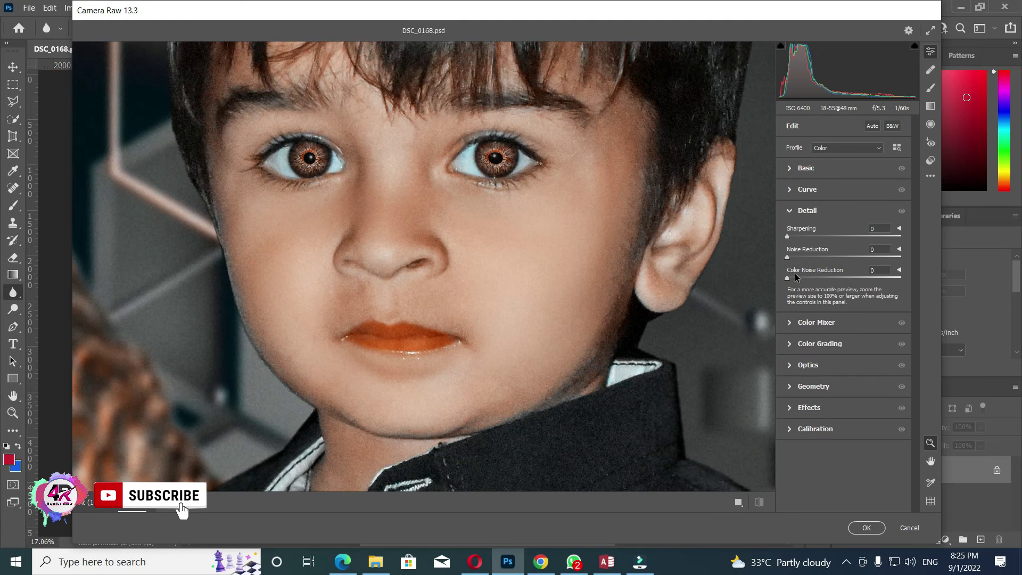
left_click_drag(799, 260, 814, 259)
left_click_drag(805, 260, 802, 258)
left_click(866, 529)
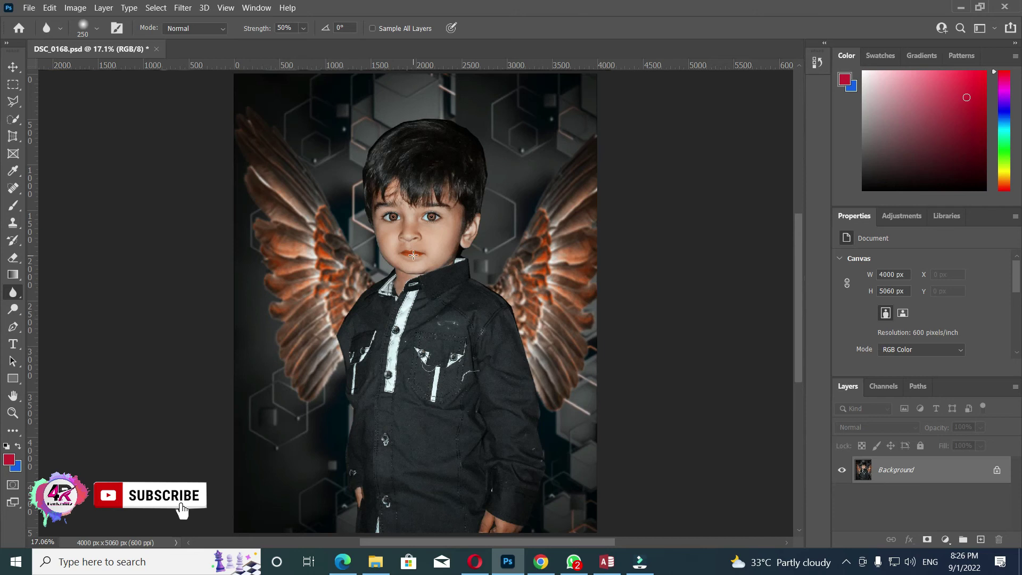
Create a blank A4 600 ppi document saved as preset 'Saved 2', then return to DSC_0168.psd.
key("ctrl+n")
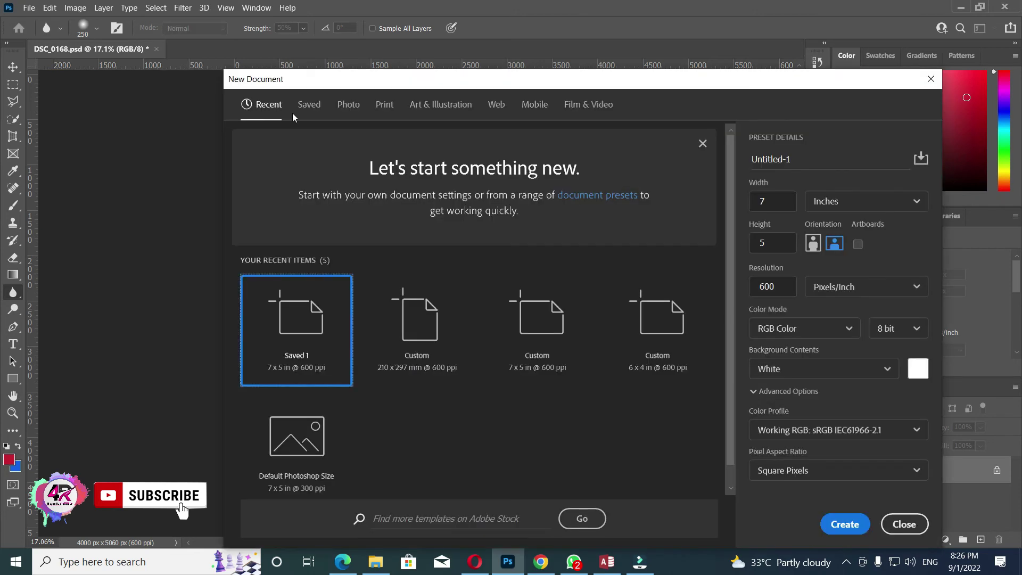
left_click(308, 104)
left_click(384, 105)
left_click(635, 232)
left_click(772, 290)
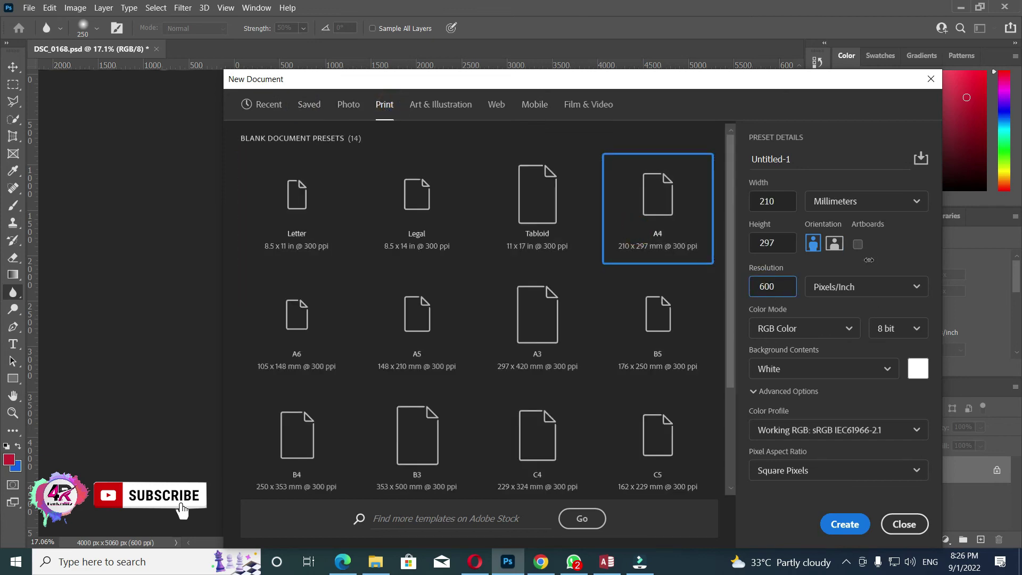
left_click(920, 158)
type("Saved 2")
left_click(844, 196)
left_click(843, 522)
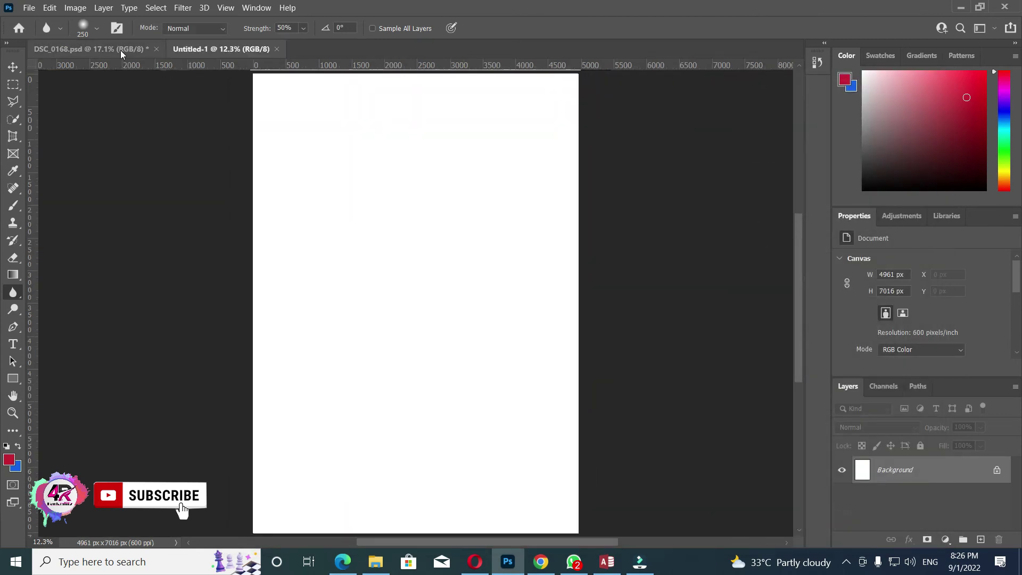
left_click(120, 50)
key("v")
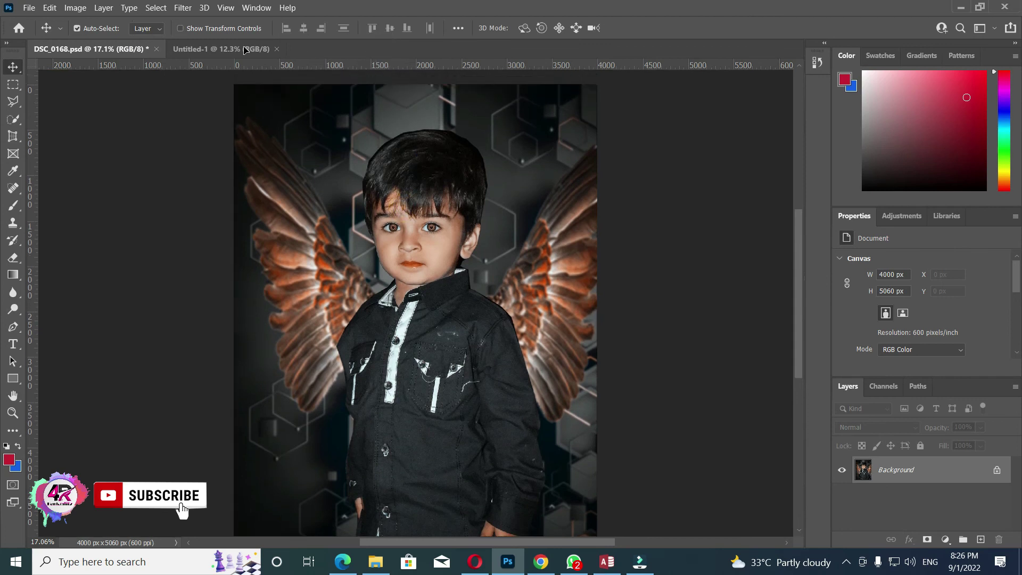
Drag the winged-boy photo into the A4 document and enlarge it on the page.
left_click_drag(245, 50, 406, 271)
key("ctrl+t")
mouse_move(538, 275)
left_mouse_down()
mouse_move(564, 277)
mouse_move(556, 302)
mouse_move(583, 300)
left_mouse_up()
left_click_drag(503, 298, 497, 296)
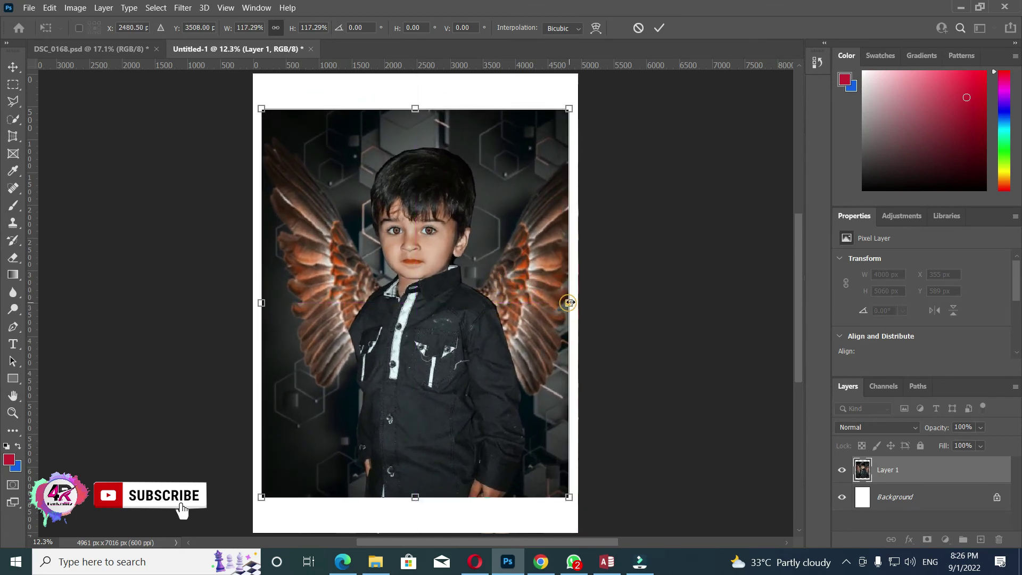
left_click_drag(568, 302, 571, 302)
key("Return")
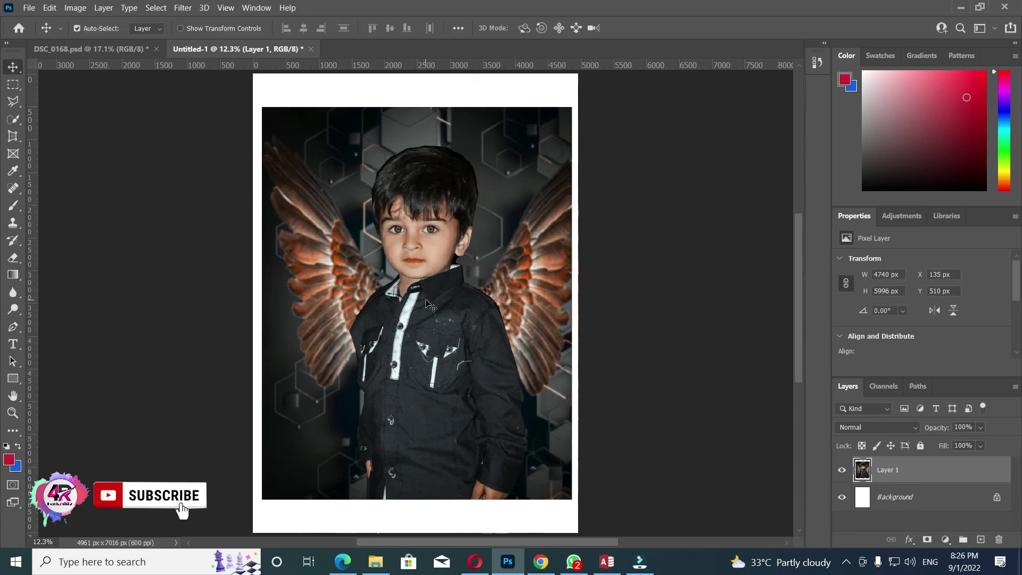
Stretch a duplicate of the photo to the full page width, beneath the original layer.
left_click_drag(425, 304, 425, 290)
key("ctrl+t")
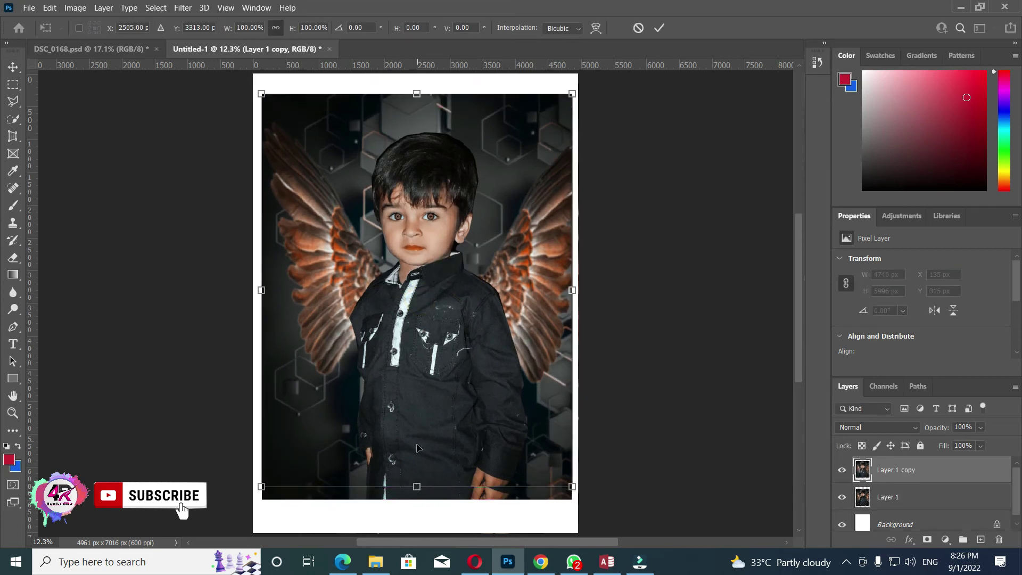
left_click_drag(413, 484, 415, 512)
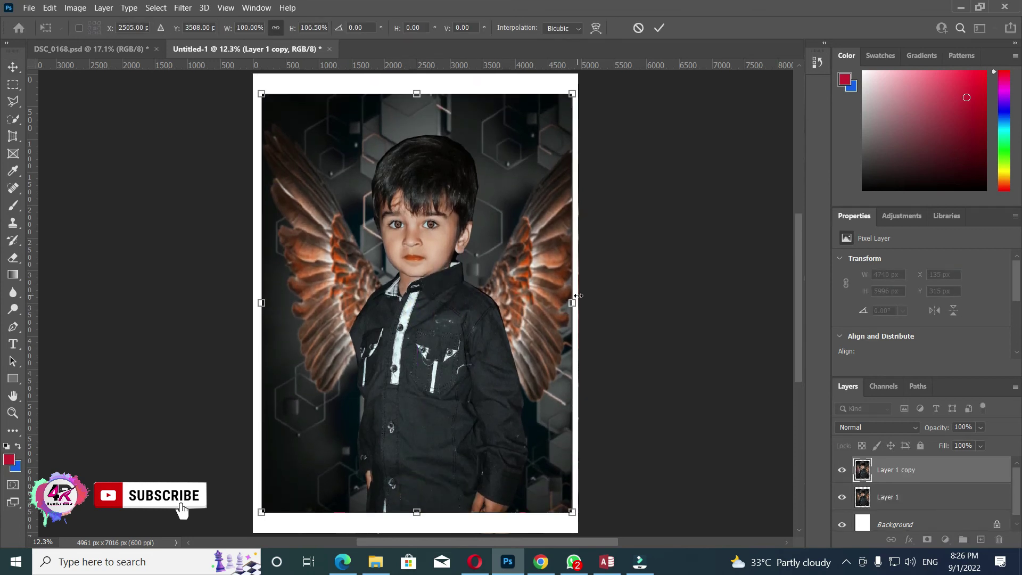
left_click_drag(571, 297, 578, 295)
left_click_drag(261, 303, 253, 303)
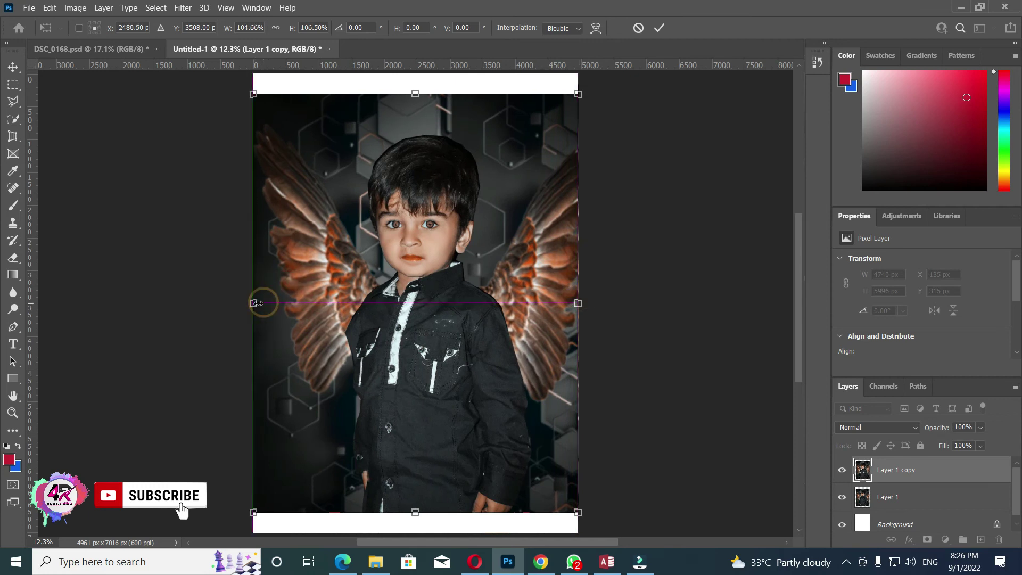
key("Return")
left_click(889, 498)
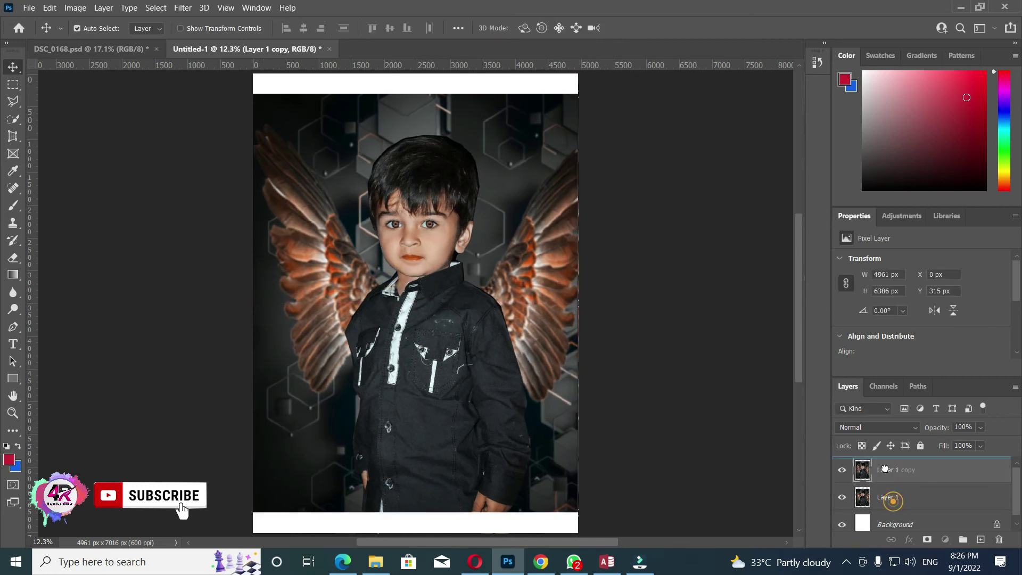
key("ctrl+bracketright")
Apply a Gaussian Blur of about 12.5 px to the stretched copy layer.
left_click(894, 502)
left_click(183, 7)
left_click(376, 216)
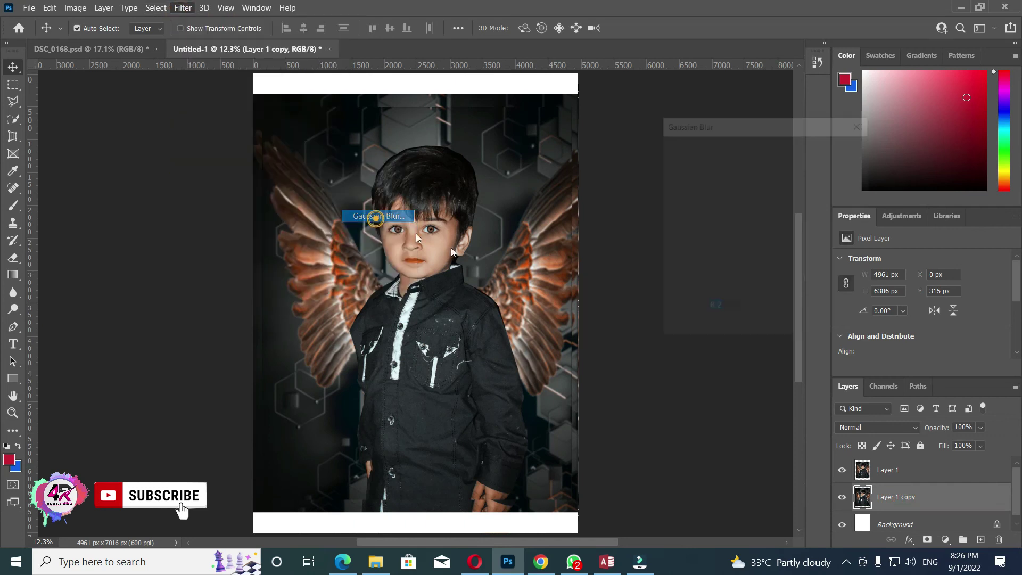
left_click_drag(711, 329, 754, 330)
left_click(839, 148)
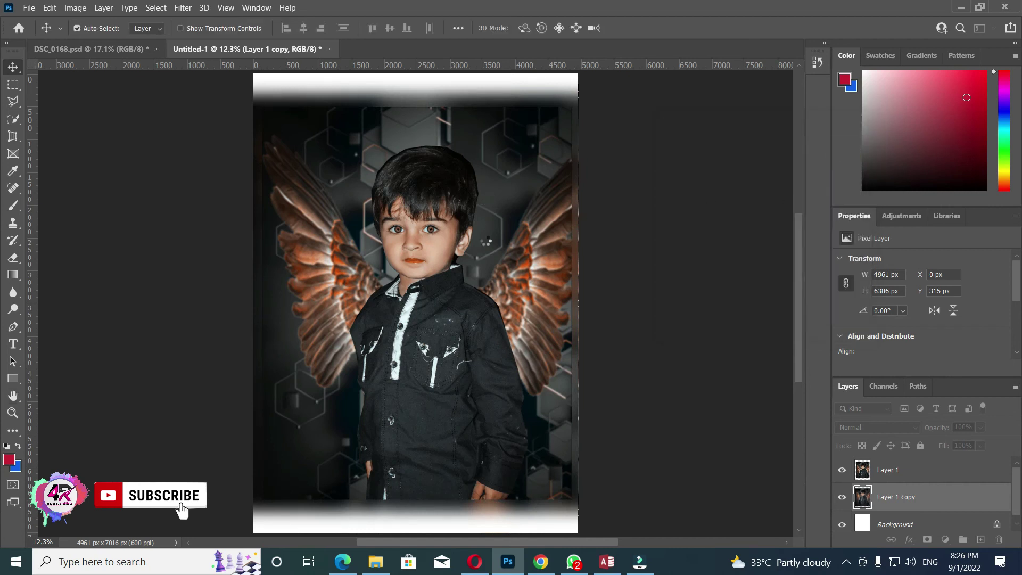
Test-flatten and crop around the photo, then undo it and fit the page in view.
key("ctrl+shift+e")
key("c")
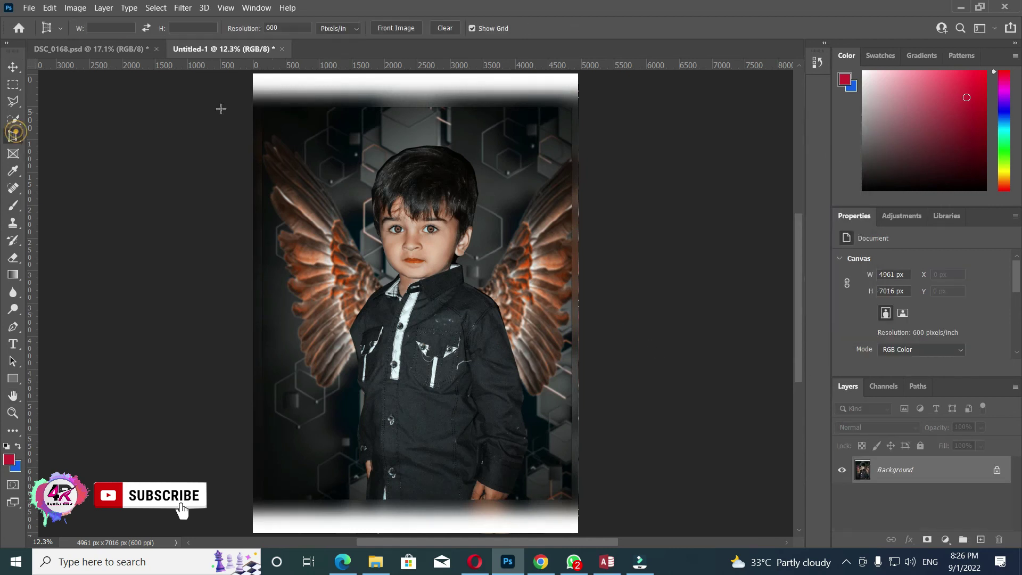
mouse_move(250, 92)
left_mouse_down()
mouse_move(302, 177)
mouse_move(576, 509)
left_mouse_up()
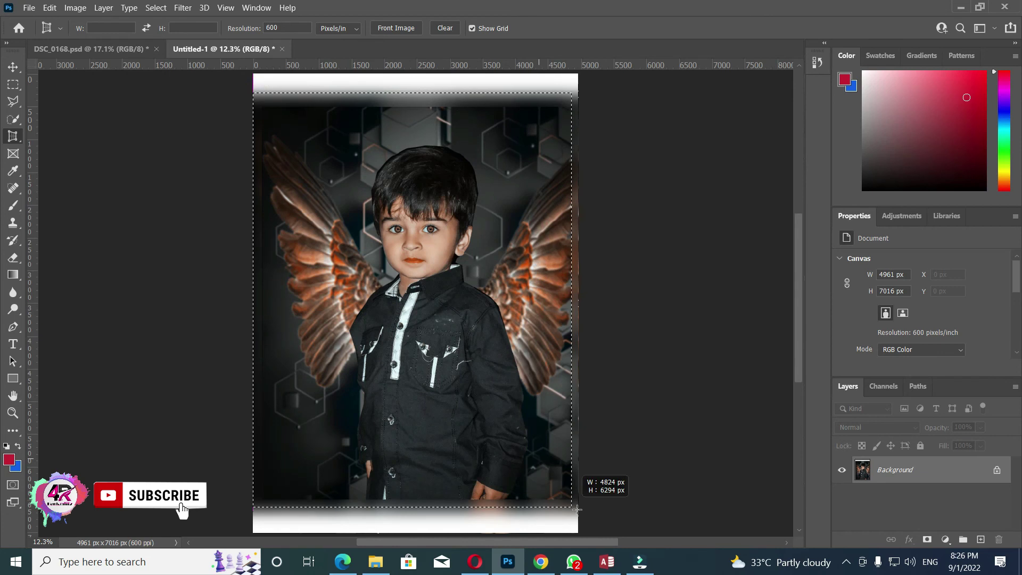
key("Return")
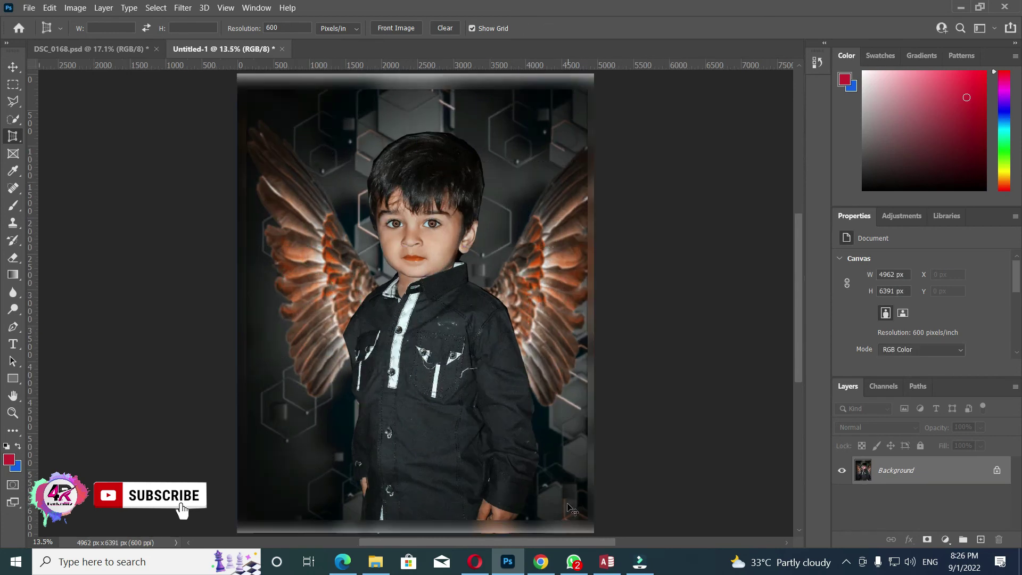
left_click(13, 71)
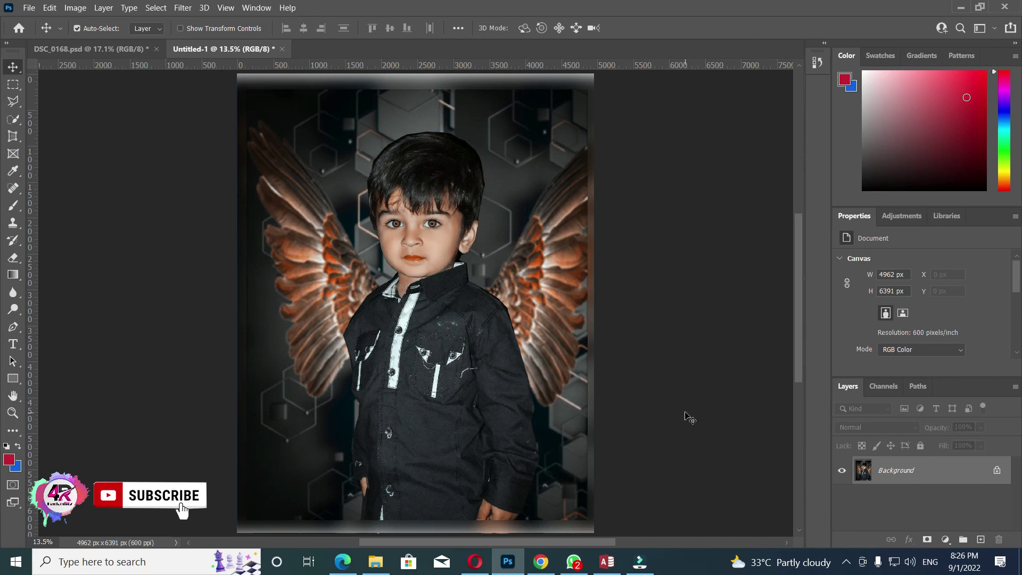
key("ctrl+z")
key("ctrl+z")
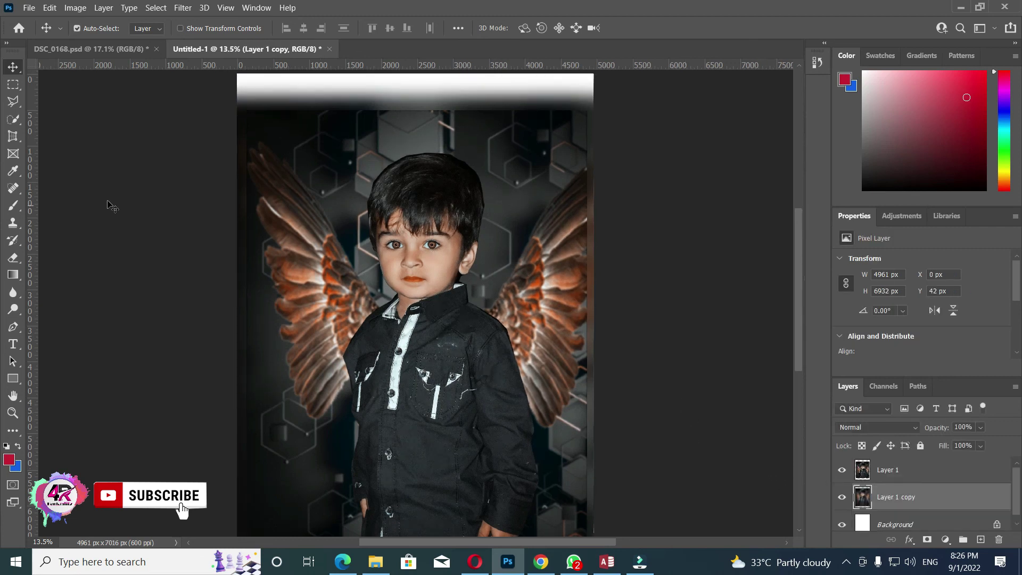
key("ctrl+0")
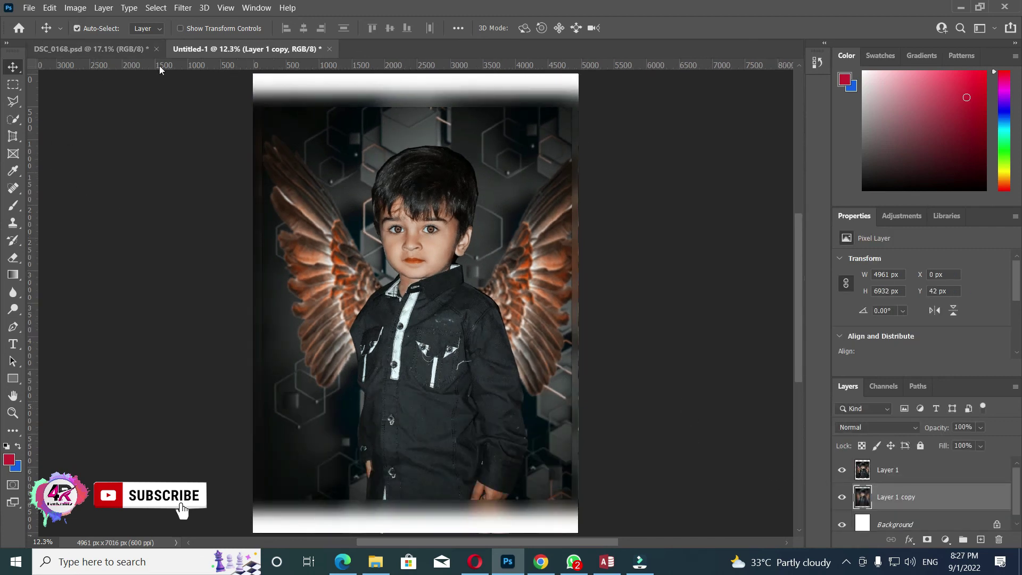
Perspective-crop the page to the photo area, slightly raising the bottom edge to trim white bands.
left_click(11, 137)
left_click_drag(254, 94, 599, 512)
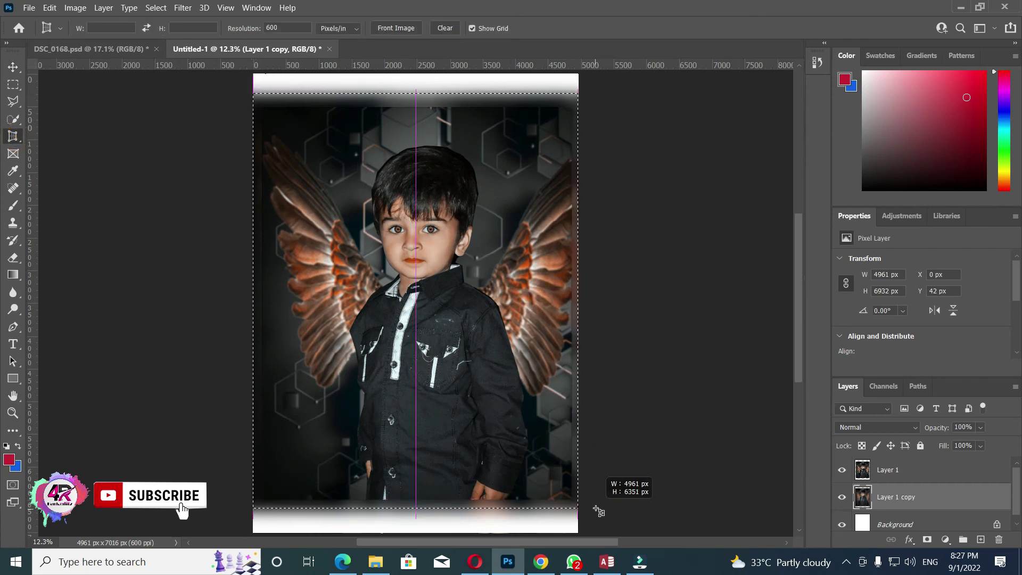
left_click_drag(599, 512, 596, 504)
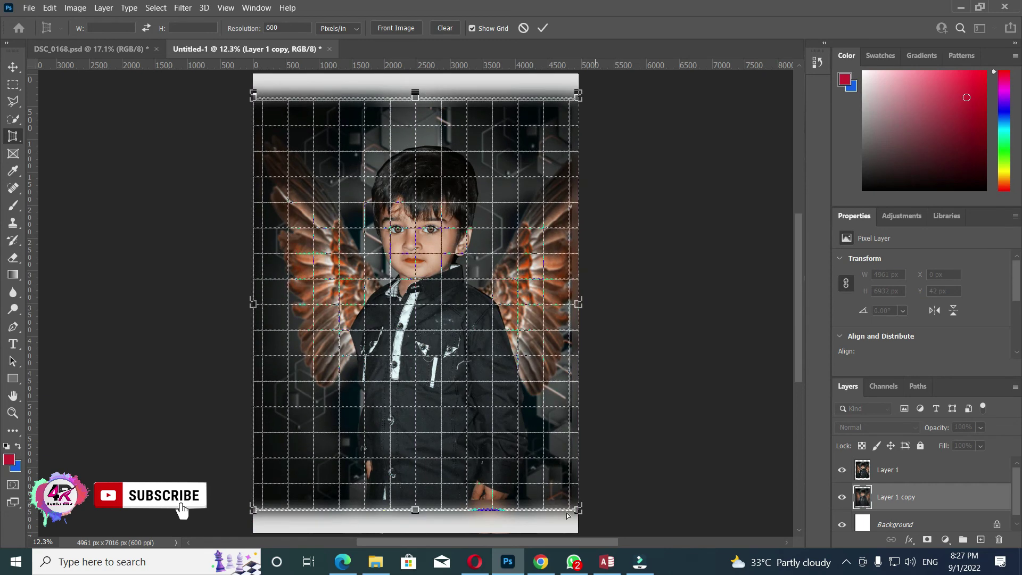
left_click_drag(415, 510, 414, 506)
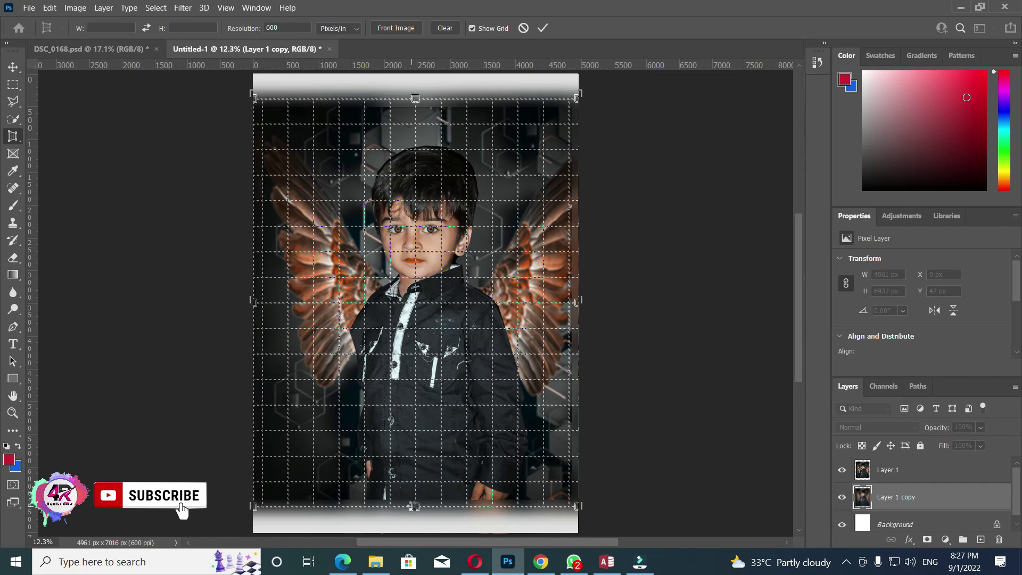
key("Return")
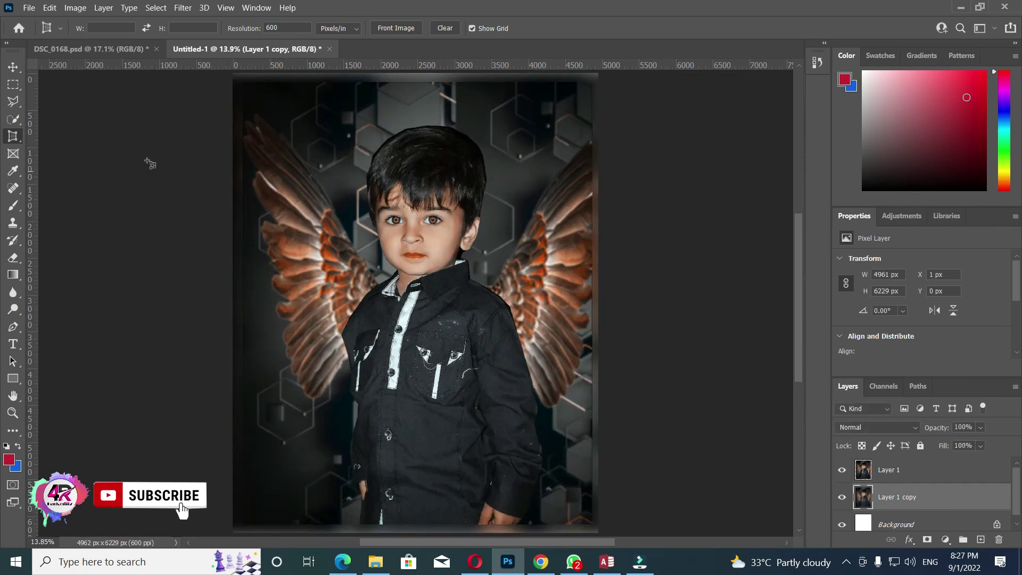
left_click(12, 66)
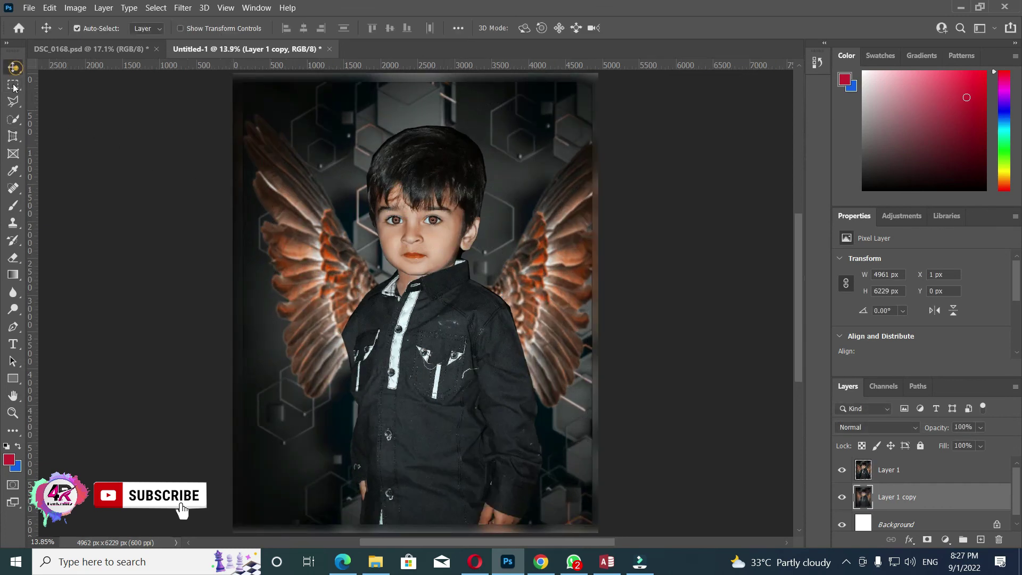
left_click(879, 463)
Give the photo layer a 1 px black stroke, then flatten everything into one Background.
left_click(49, 8)
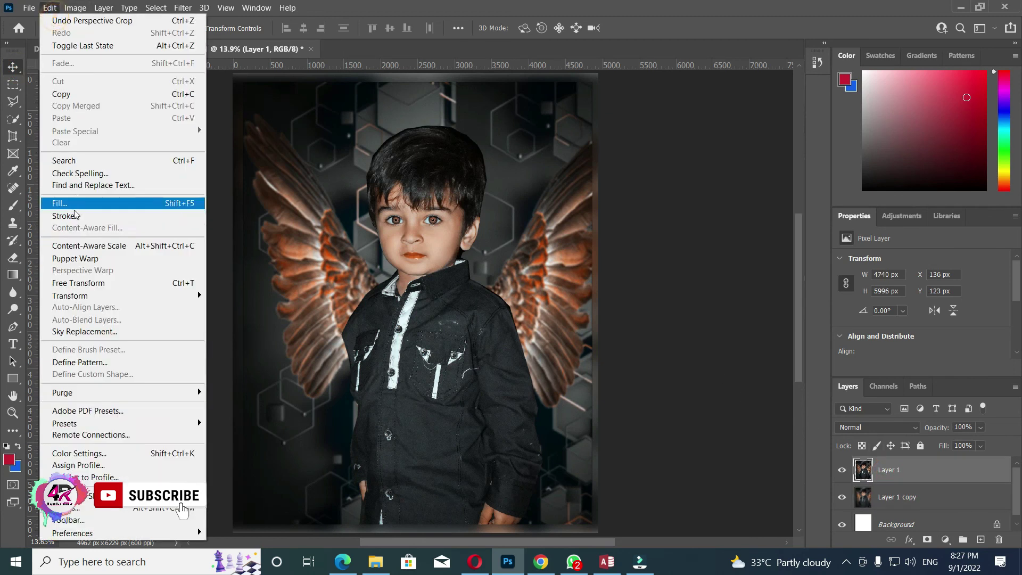
left_click(71, 215)
left_click(487, 180)
left_click(574, 302)
left_click(864, 131)
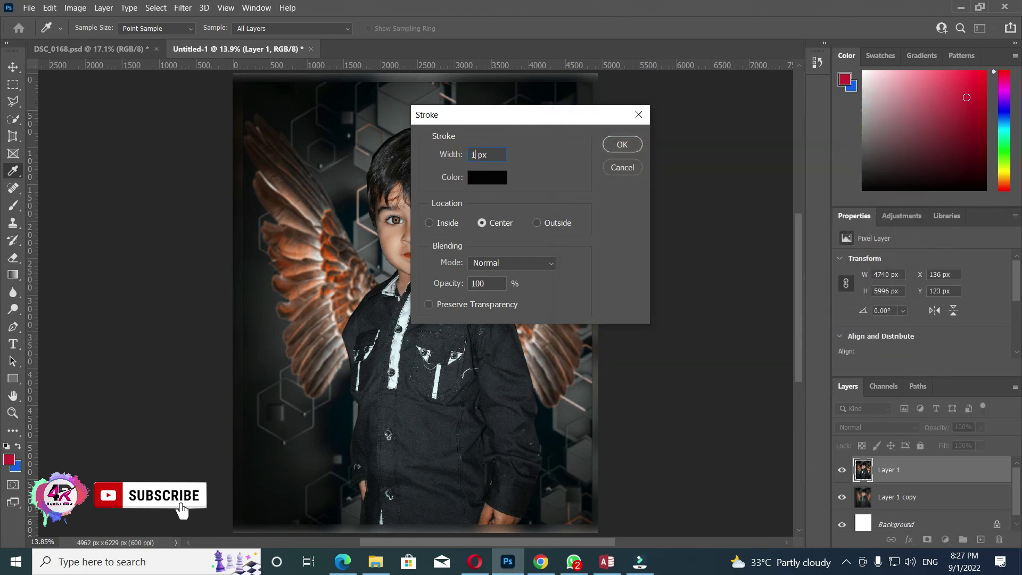
key("Return")
key("v")
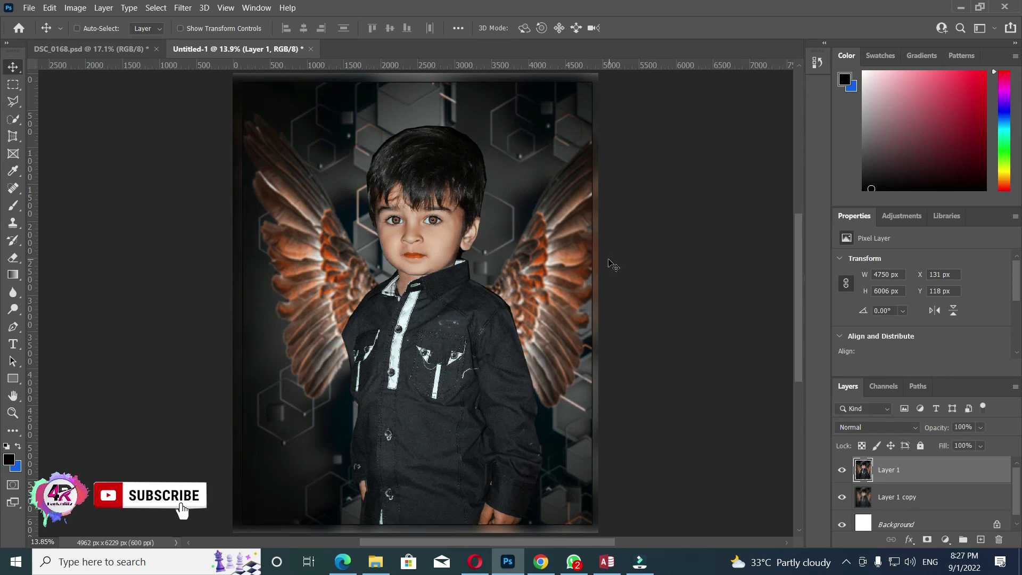
key("ctrl+shift+e")
scroll(413, 219, "up", 1)
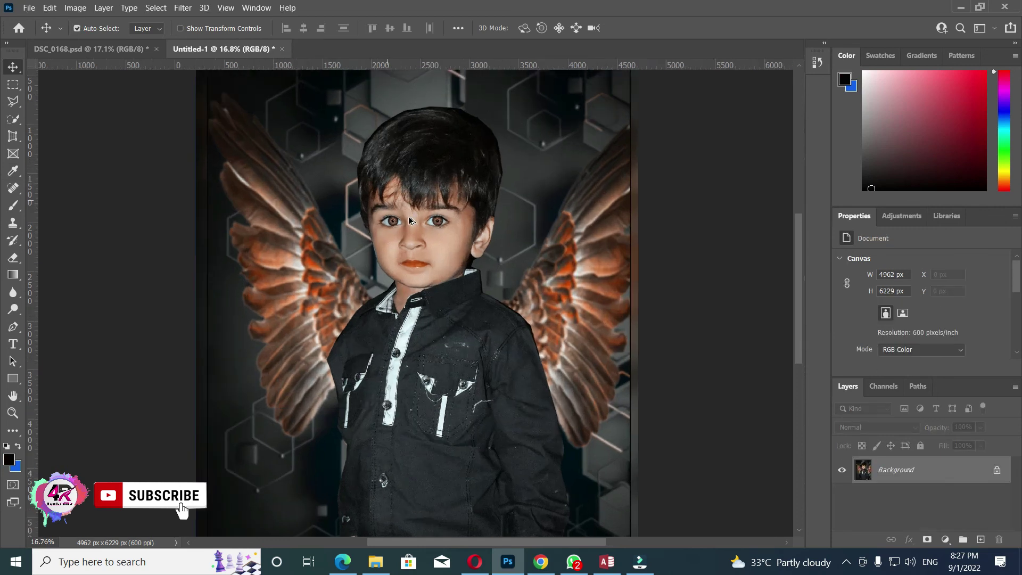
scroll(410, 220, "up", 1)
scroll(410, 220, "up", 2)
scroll(410, 219, "up", 1)
scroll(410, 219, "up", 1)
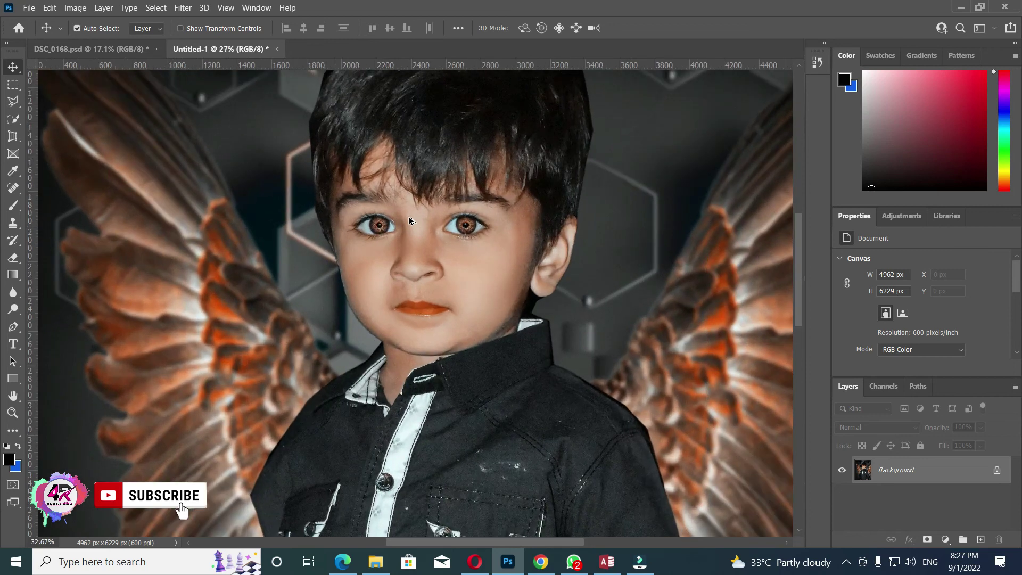
scroll(410, 220, "up", 1)
scroll(409, 219, "up", 1)
scroll(409, 220, "up", 1)
scroll(409, 220, "up", 1)
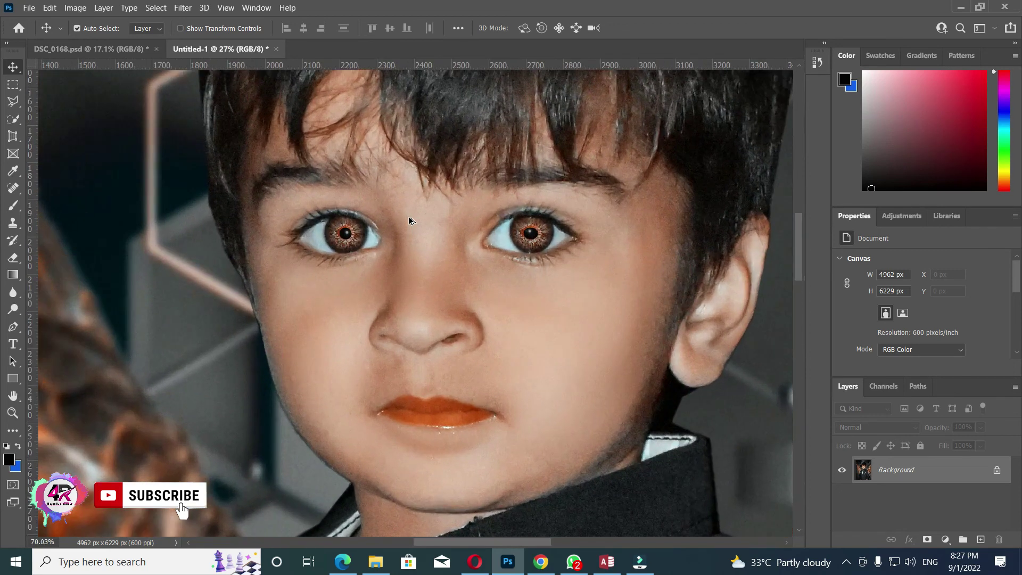
scroll(409, 220, "up", 1)
scroll(409, 220, "down", 1)
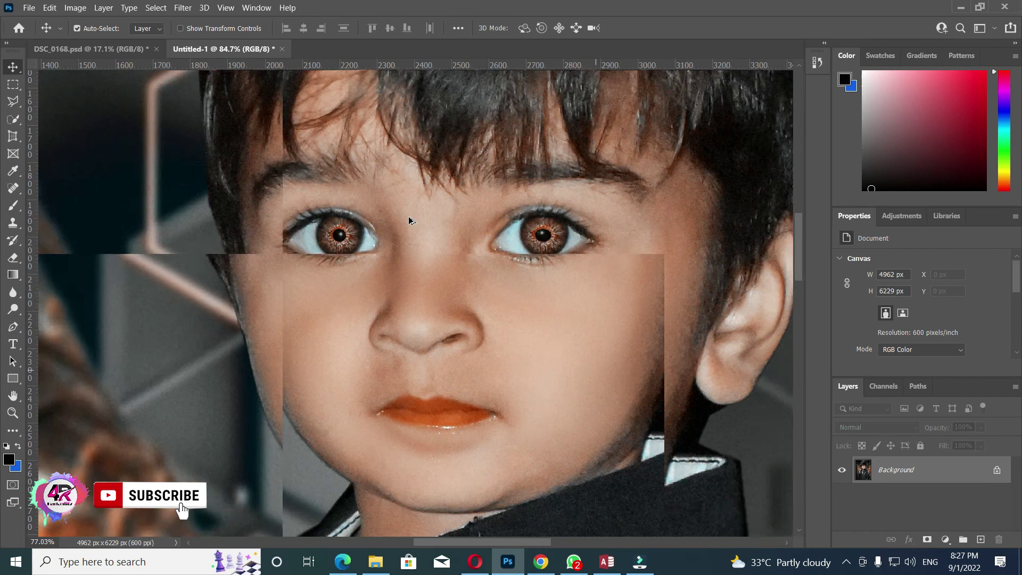
scroll(410, 220, "down", 1)
scroll(410, 219, "down", 2)
scroll(410, 220, "down", 1)
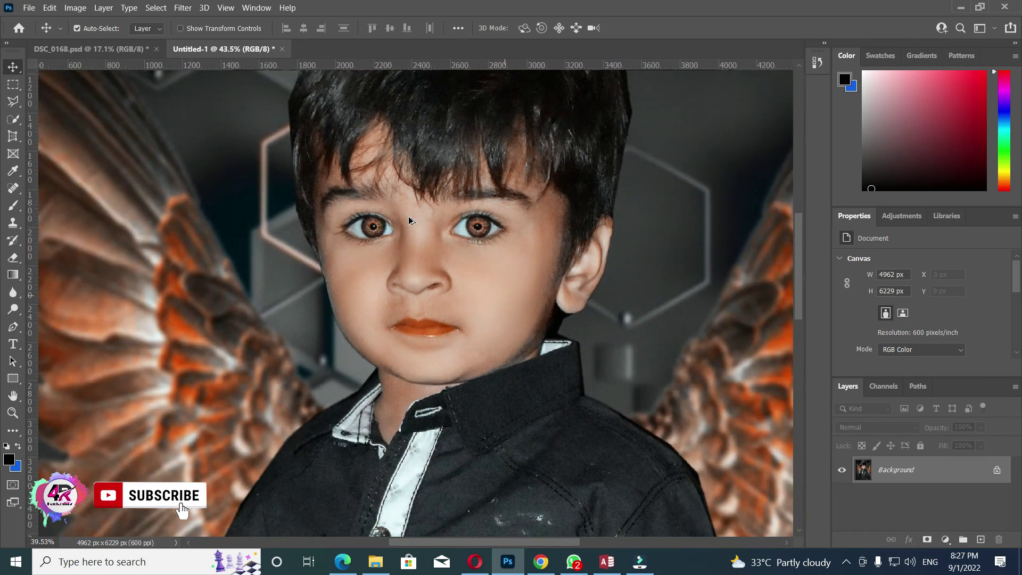
scroll(409, 219, "down", 1)
scroll(409, 219, "down", 1)
scroll(410, 220, "down", 1)
scroll(410, 220, "down", 2)
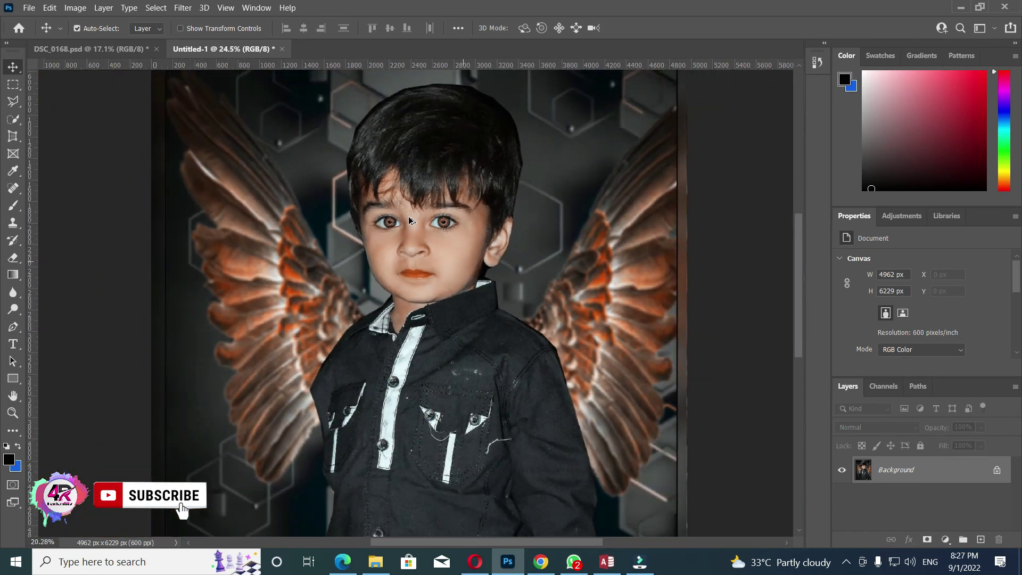
scroll(409, 220, "down", 1)
scroll(410, 220, "down", 1)
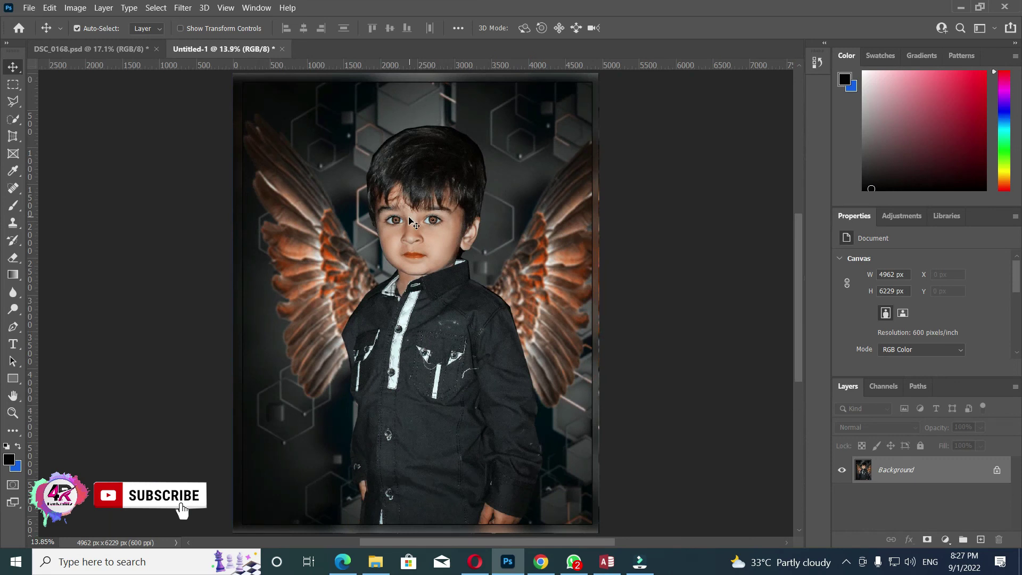
left_click(845, 561)
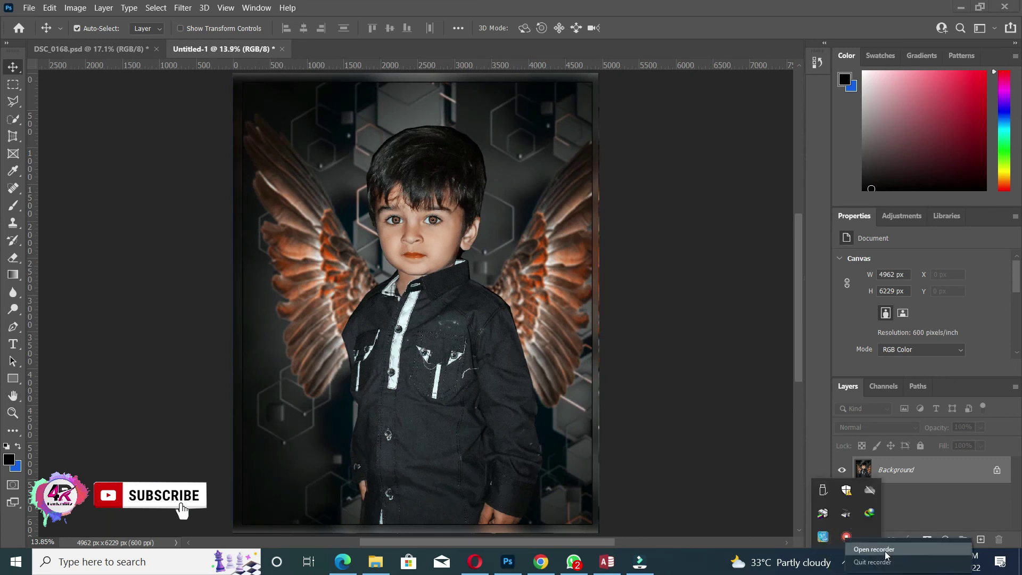
left_click(846, 537)
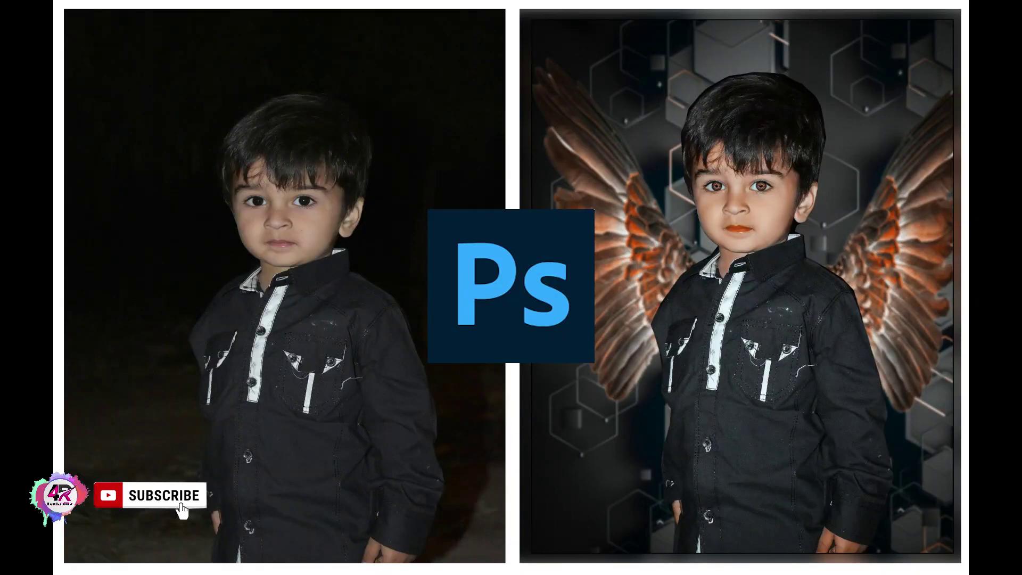